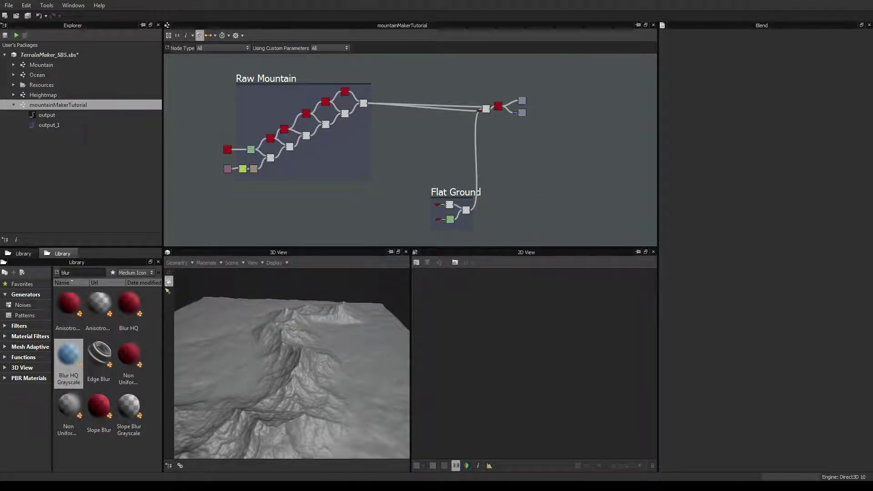
# - Load the Cells_1 noise (Distance 2, Disorder 50) into the Parameters panel and 2D View
pyautogui.moveTo(327, 379); pyautogui.dragTo(260, 342)
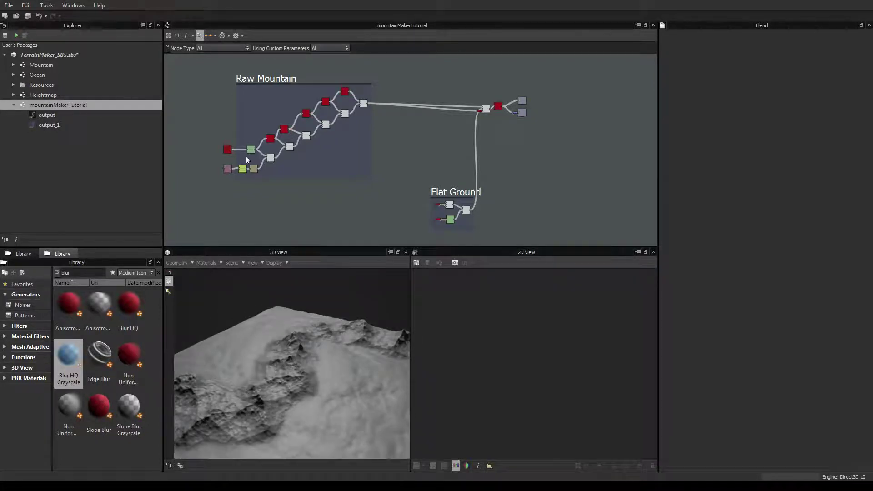
pyautogui.doubleClick(227, 149)
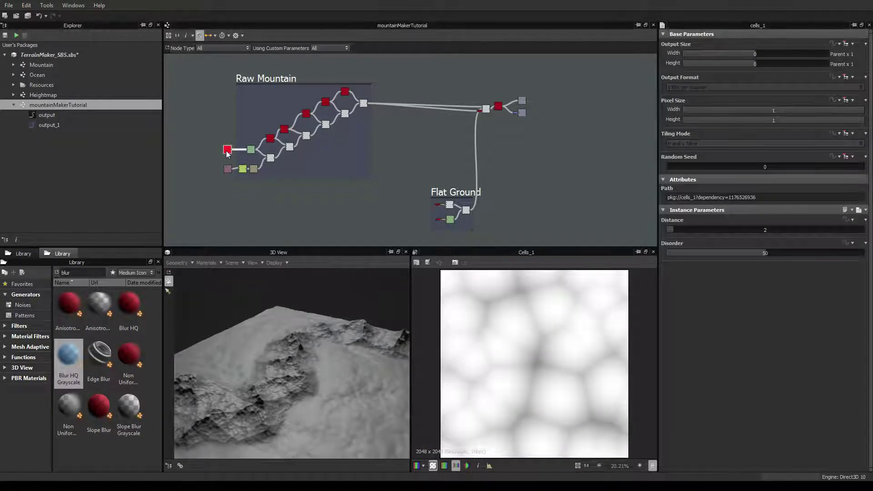
# - Paint an extra white ridge stroke on the 2048 x 2048 Grayscale SVG canvas and view the updated terrain
pyautogui.doubleClick(227, 169)
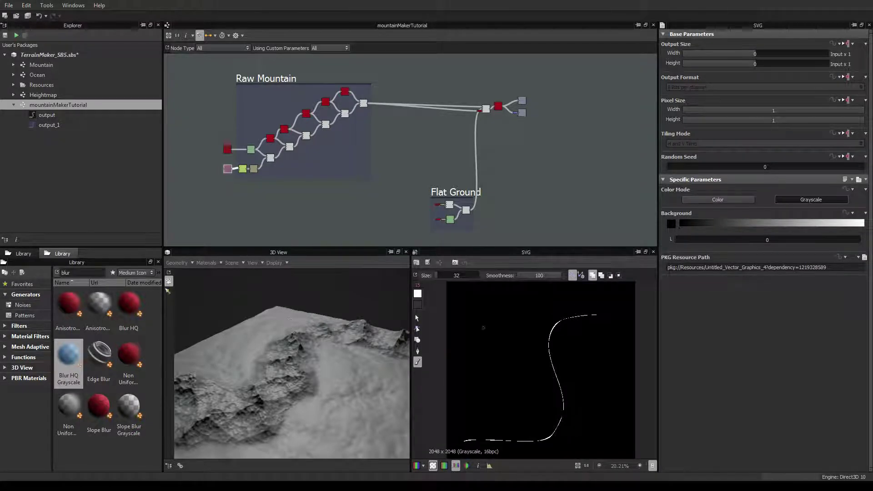
pyautogui.moveTo(485, 342)
pyautogui.mouseDown()
pyautogui.moveTo(518, 379)
pyautogui.moveTo(515, 405)
pyautogui.mouseUp()
pyautogui.keyDown('alt'); pyautogui.moveTo(347, 393); pyautogui.dragTo(349, 333); pyautogui.keyUp('alt')
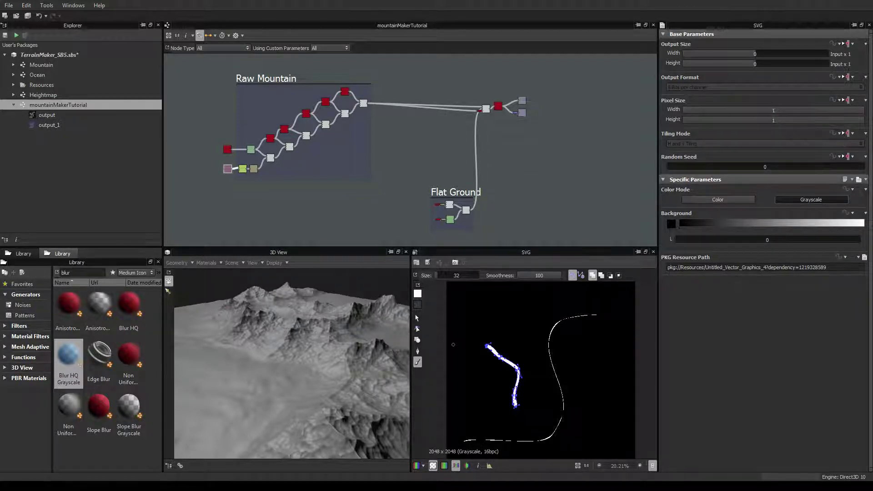
# - Inspect the terrain from several angles and select the Cells 1 node in Raw Mountain
pyautogui.moveTo(237, 337); pyautogui.dragTo(241, 349, button='middle')
pyautogui.scroll(5, 380, 168)
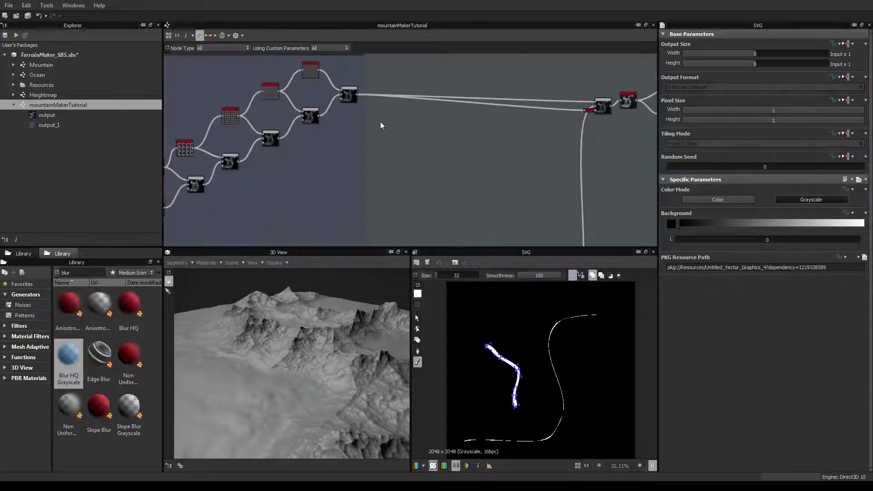
pyautogui.scroll(-5, 384, 169)
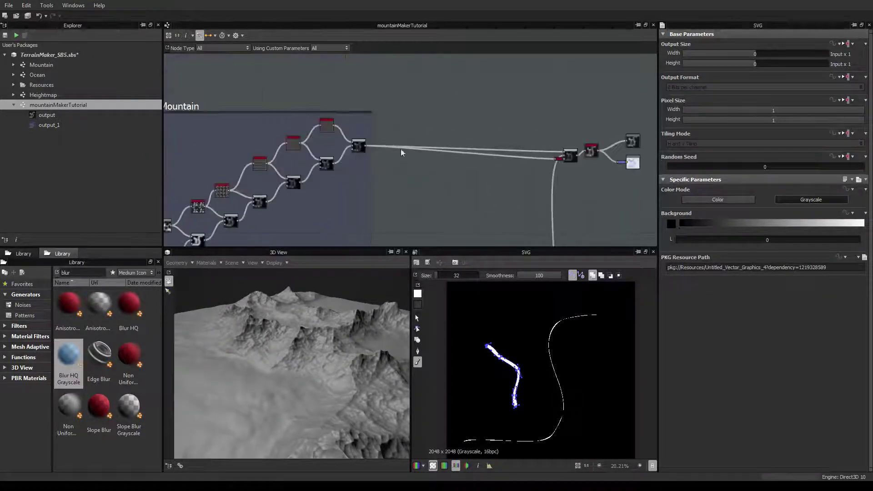
pyautogui.moveTo(355, 282); pyautogui.dragTo(252, 337)
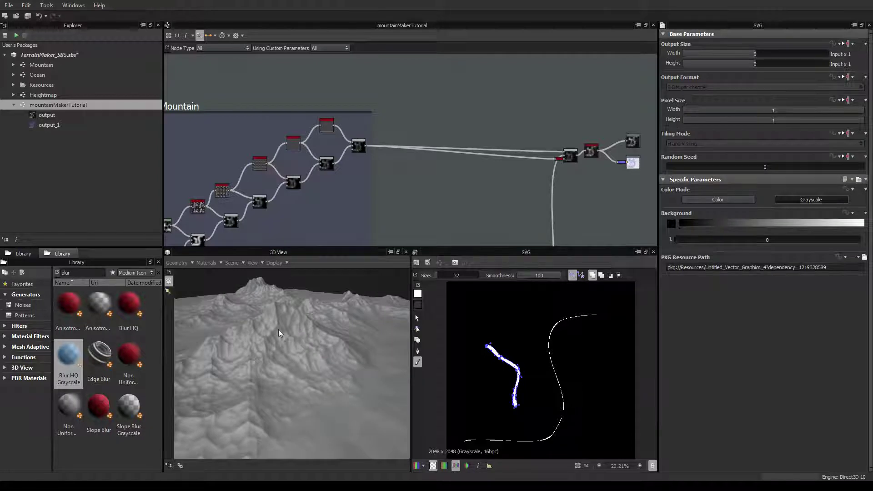
pyautogui.moveTo(315, 326); pyautogui.dragTo(287, 330)
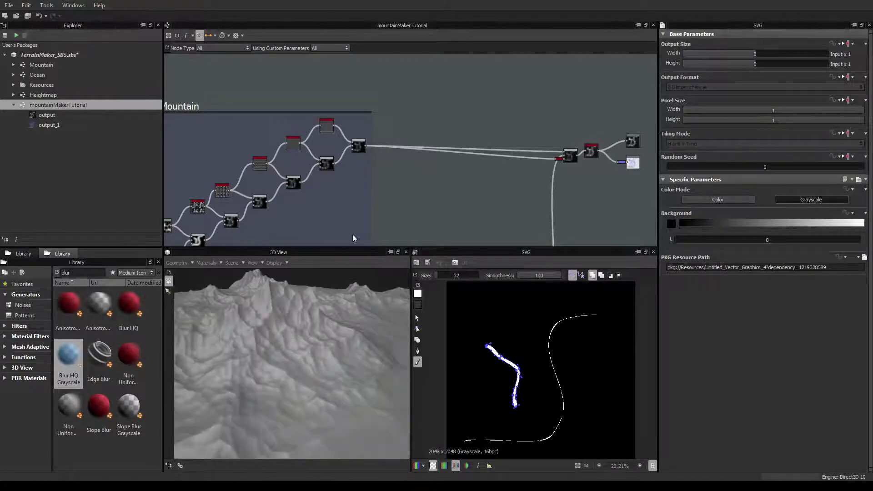
pyautogui.scroll(-3, 353, 233)
pyautogui.moveTo(310, 274); pyautogui.dragTo(300, 354)
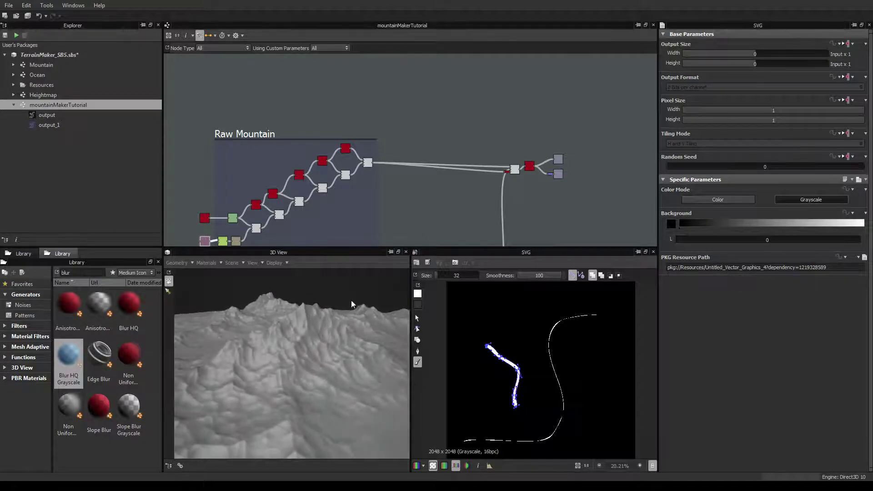
pyautogui.scroll(4, 223, 217)
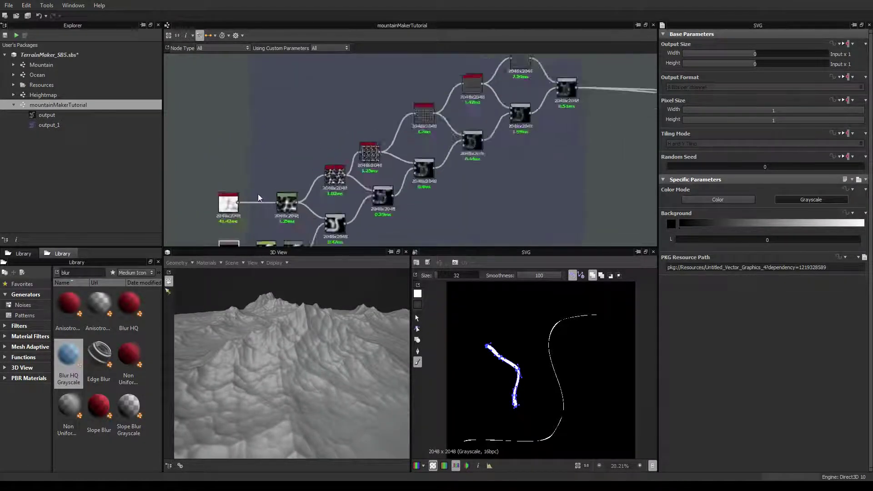
pyautogui.moveTo(272, 192); pyautogui.dragTo(353, 164, button='middle')
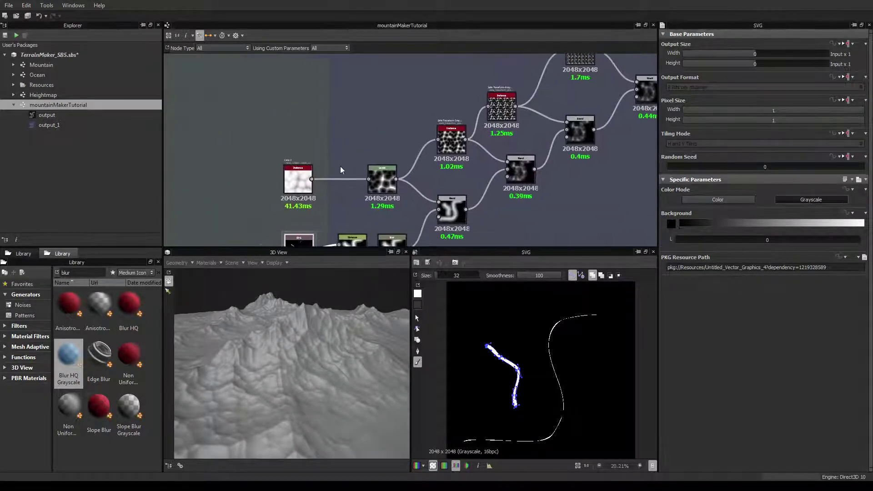
pyautogui.scroll(6, 290, 181)
pyautogui.scroll(-1, 290, 179)
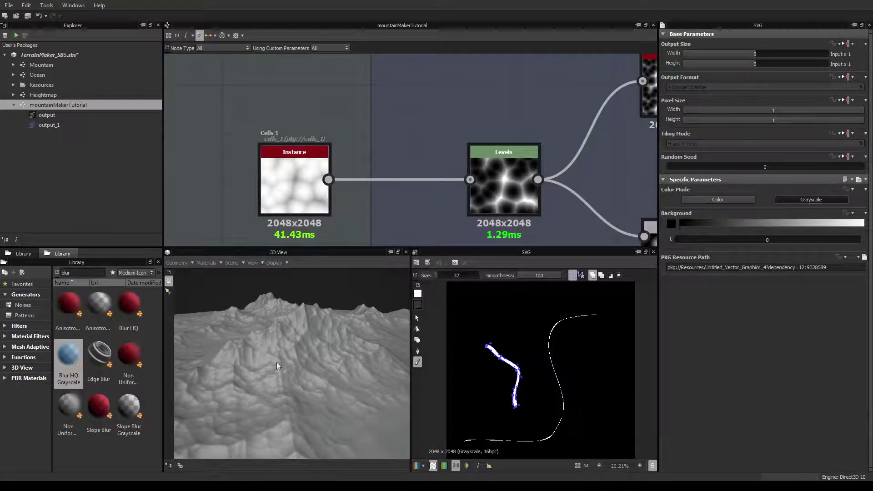
pyautogui.click(294, 169)
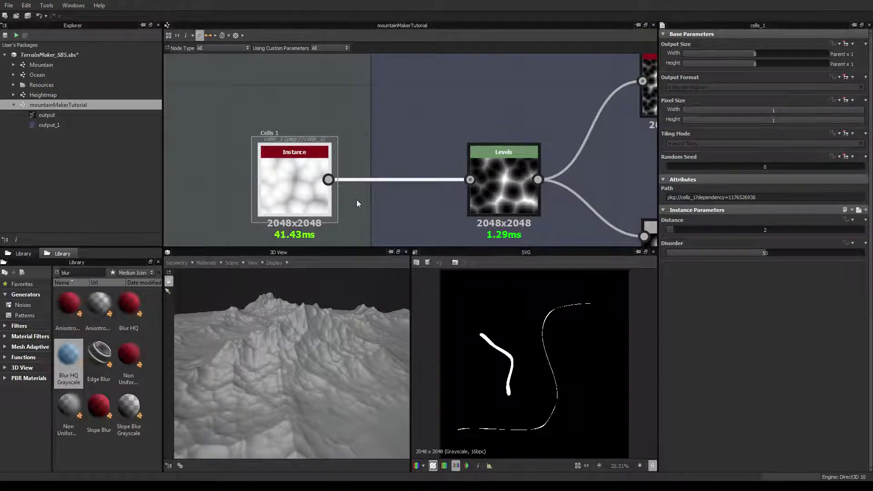
# - Look over the node chain and select a safe_transform_grayscale node
pyautogui.scroll(-3, 324, 195)
pyautogui.scroll(2, 323, 194)
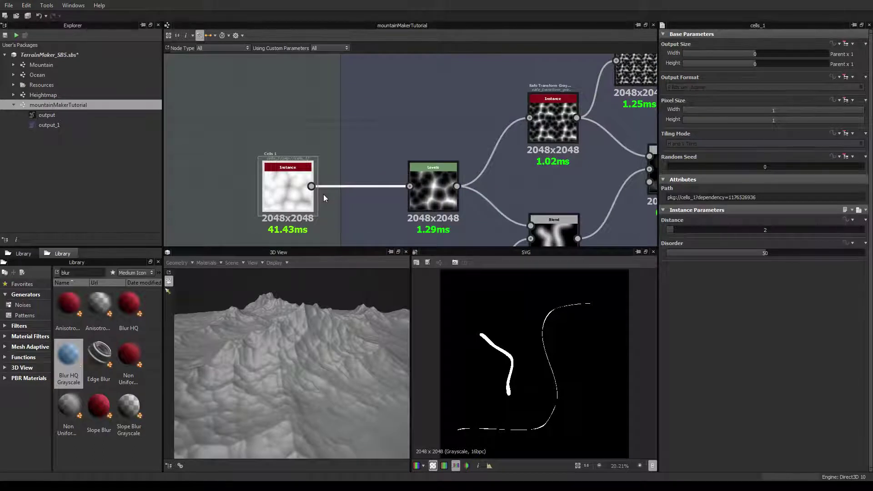
pyautogui.moveTo(315, 378); pyautogui.dragTo(314, 318)
pyautogui.moveTo(489, 148); pyautogui.dragTo(393, 192, button='middle')
pyautogui.scroll(-4, 426, 140)
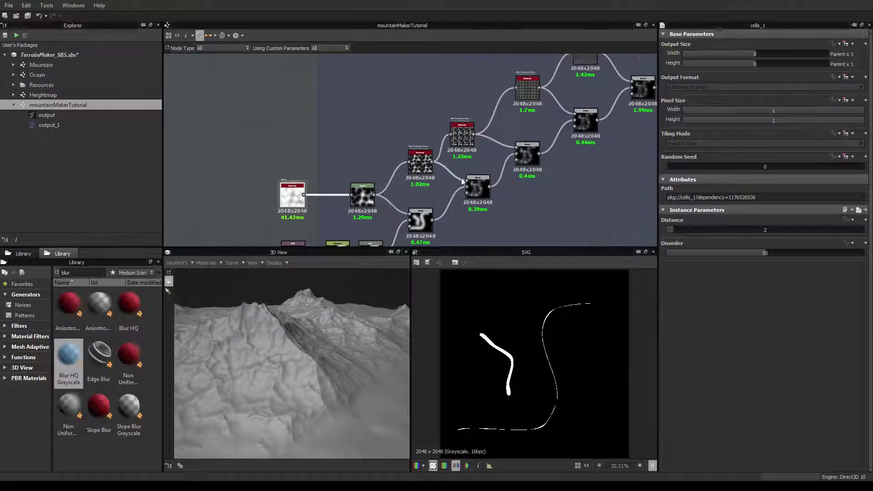
pyautogui.moveTo(460, 178); pyautogui.dragTo(356, 178, button='middle')
pyautogui.scroll(2, 372, 174)
pyautogui.scroll(-3, 372, 175)
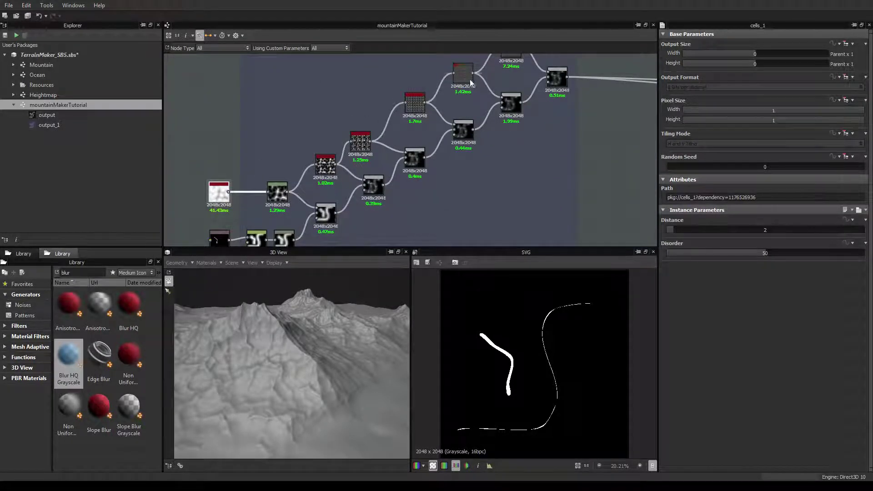
pyautogui.click(415, 104)
# - Move the output links from the last node onto an earlier Safe Transform/Blend node
pyautogui.scroll(3, 406, 113)
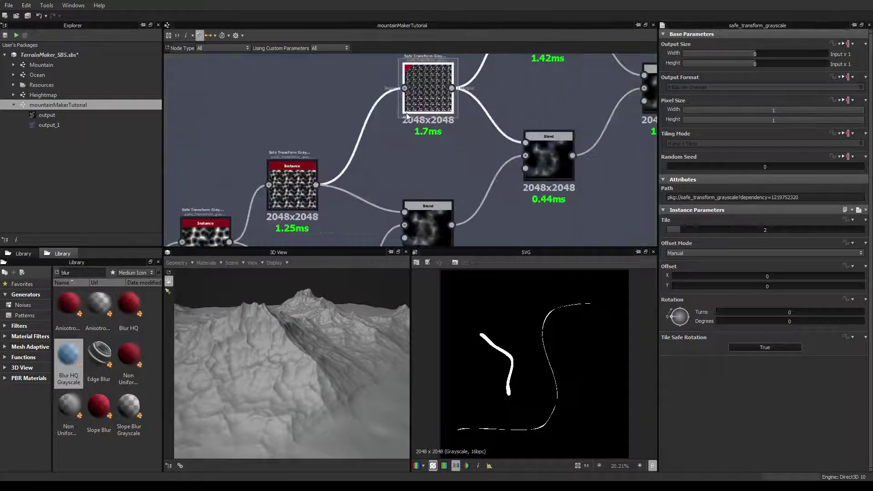
pyautogui.moveTo(409, 135); pyautogui.dragTo(480, 98, button='middle')
pyautogui.scroll(-2, 415, 126)
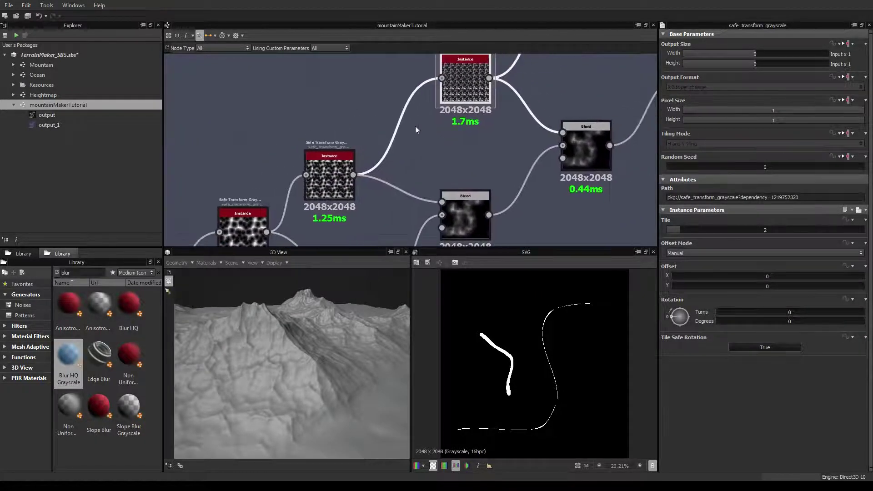
pyautogui.scroll(-2, 502, 126)
pyautogui.scroll(-3, 502, 126)
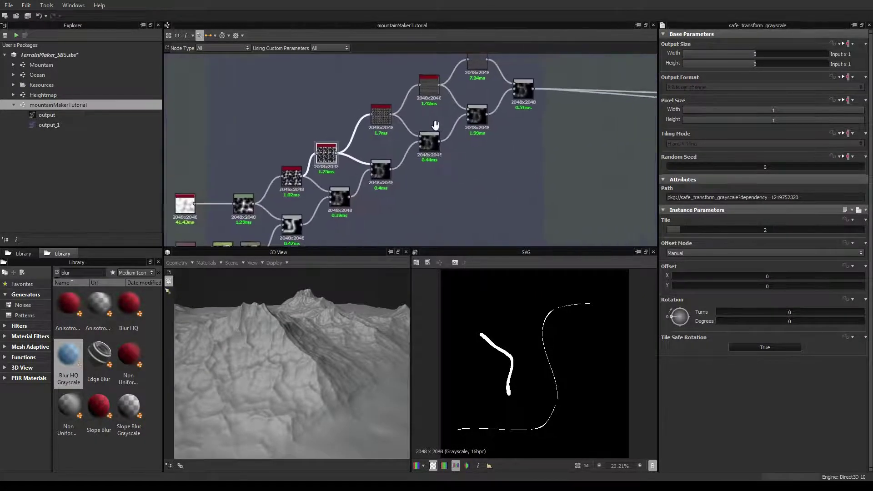
pyautogui.scroll(3, 477, 117)
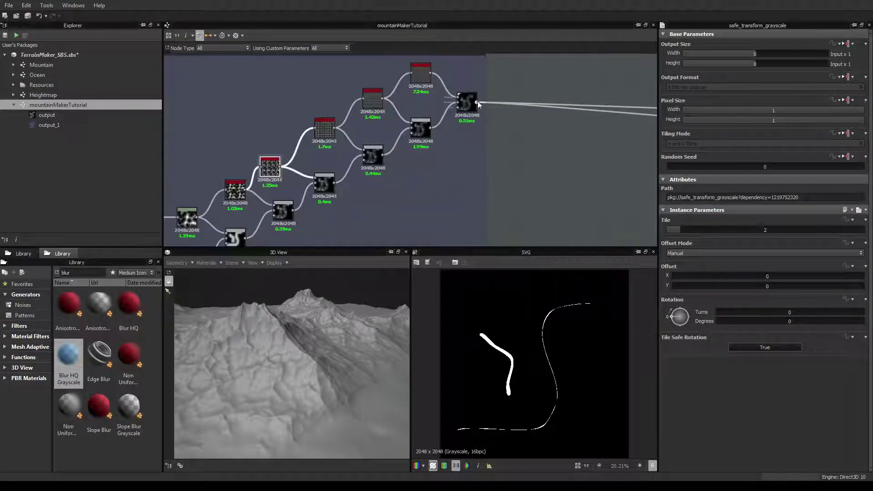
pyautogui.keyDown('shift'); pyautogui.moveTo(477, 101); pyautogui.dragTo(334, 186); pyautogui.keyUp('shift')
pyautogui.scroll(-2, 388, 213)
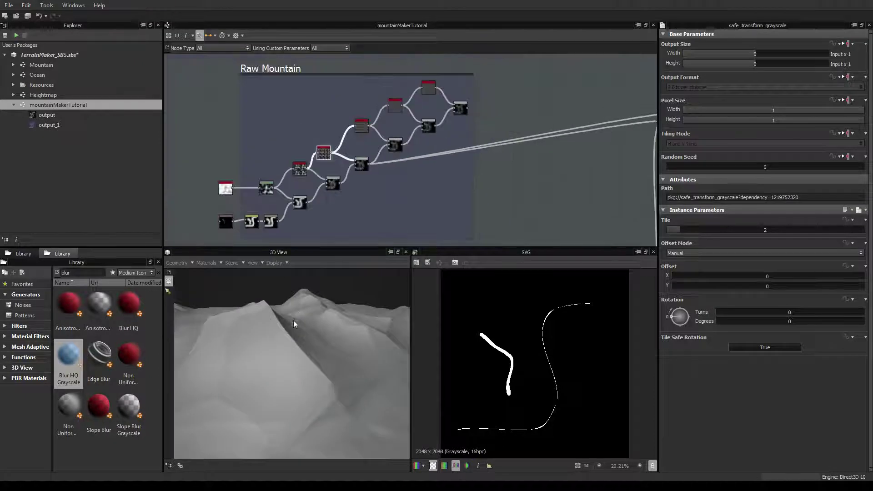
# - Pick up the output links and reconnect them to a later node in the chain
pyautogui.moveTo(294, 320); pyautogui.dragTo(337, 295)
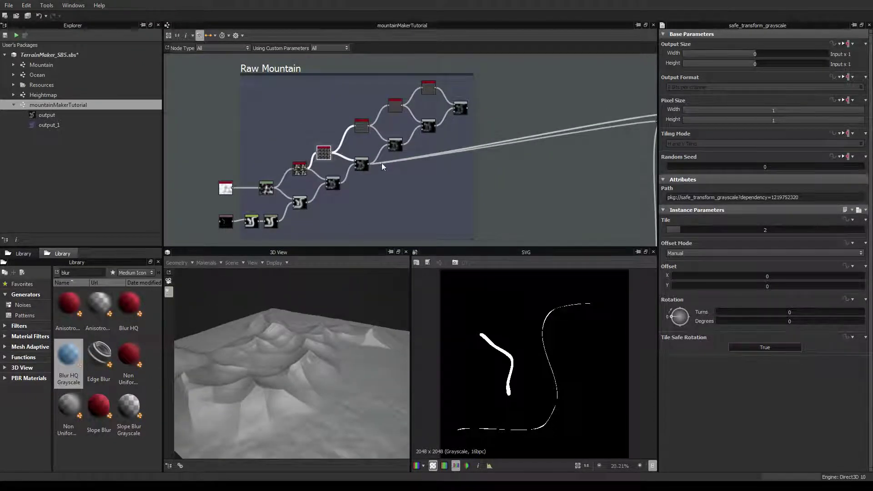
pyautogui.keyDown('shift'); pyautogui.moveTo(369, 164); pyautogui.dragTo(339, 183); pyautogui.keyUp('shift')
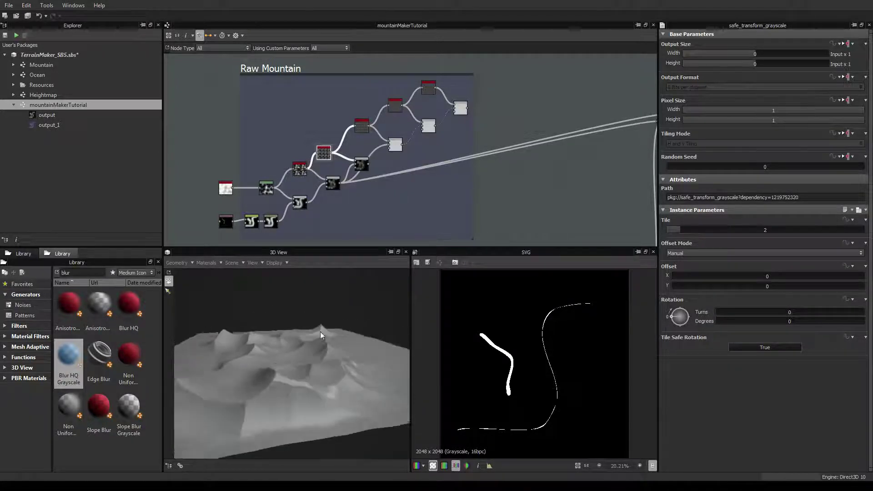
pyautogui.moveTo(320, 331); pyautogui.dragTo(162, 342)
pyautogui.scroll(3, 291, 331)
pyautogui.scroll(-3, 290, 331)
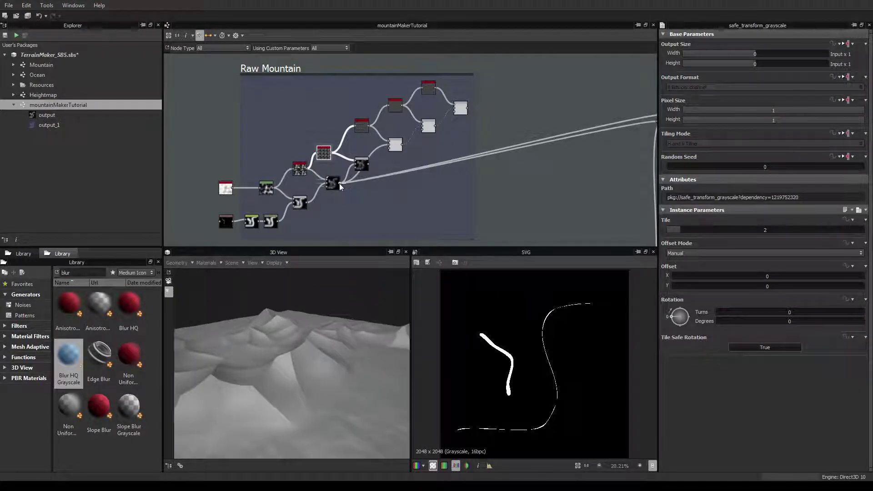
pyautogui.keyDown('shift'); pyautogui.moveTo(339, 184); pyautogui.dragTo(361, 169); pyautogui.keyUp('shift')
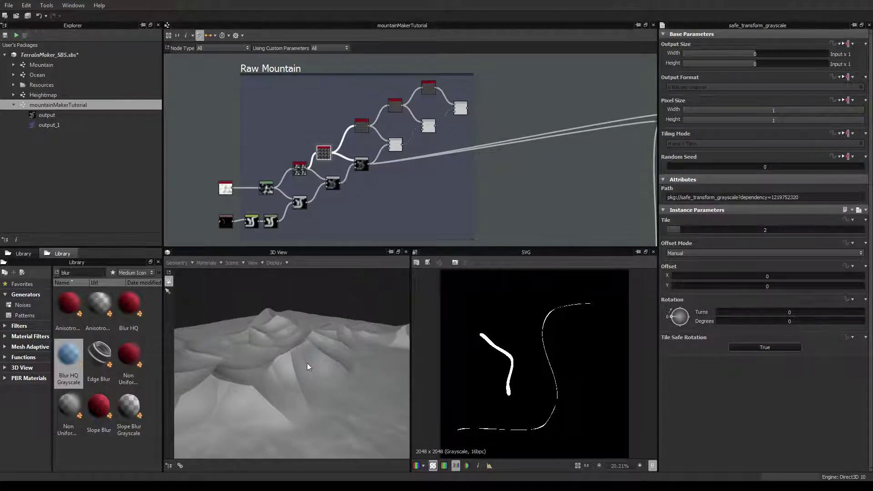
# - Shift the output links on to the next node along the chain
pyautogui.moveTo(307, 363)
pyautogui.mouseDown()
pyautogui.moveTo(223, 358)
pyautogui.moveTo(269, 351)
pyautogui.moveTo(186, 367)
pyautogui.moveTo(340, 368)
pyautogui.moveTo(283, 335)
pyautogui.moveTo(301, 355)
pyautogui.mouseUp()
pyautogui.scroll(-5, 273, 356)
pyautogui.scroll(6, 282, 334)
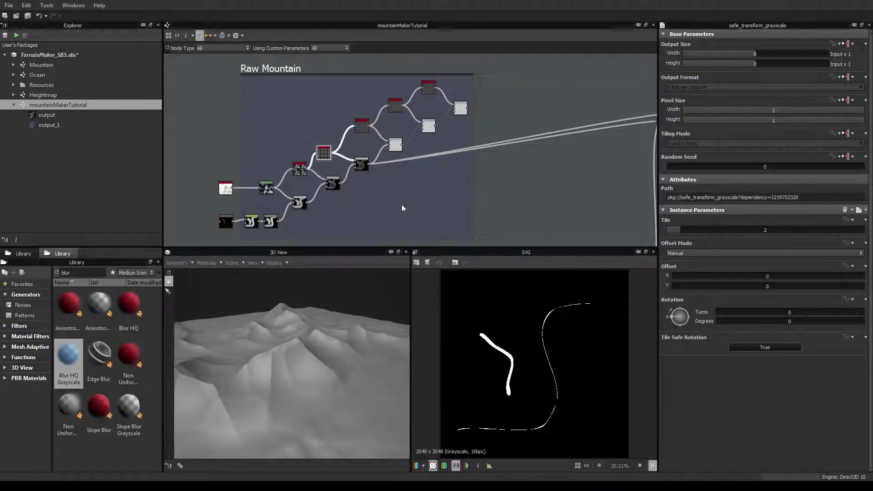
pyautogui.scroll(3, 402, 208)
pyautogui.keyDown('shift'); pyautogui.moveTo(331, 158); pyautogui.dragTo(390, 128); pyautogui.keyUp('shift')
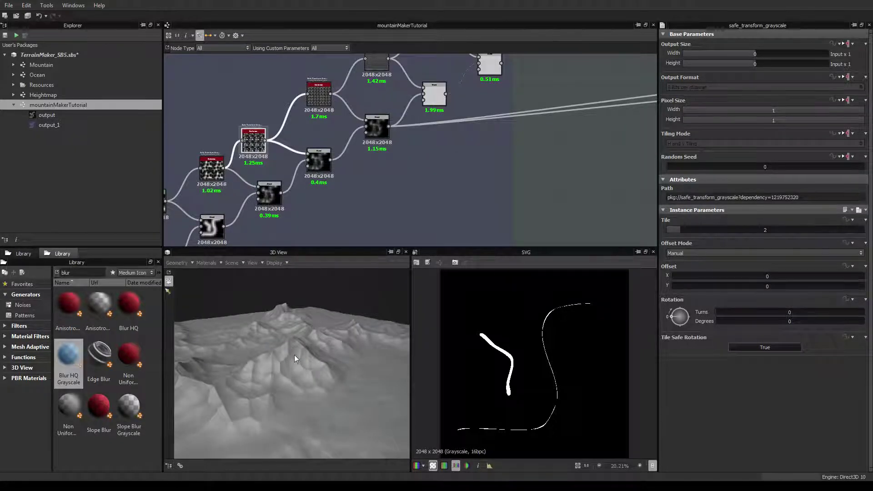
pyautogui.scroll(5, 288, 375)
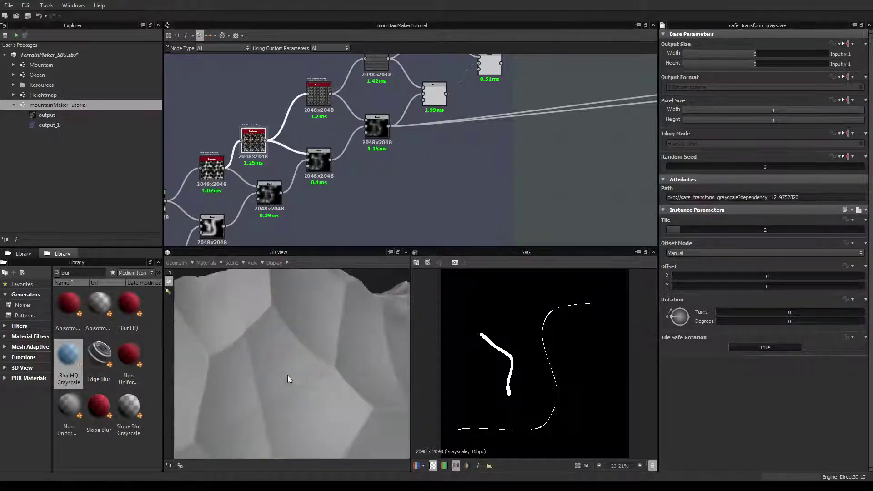
pyautogui.scroll(-2, 288, 375)
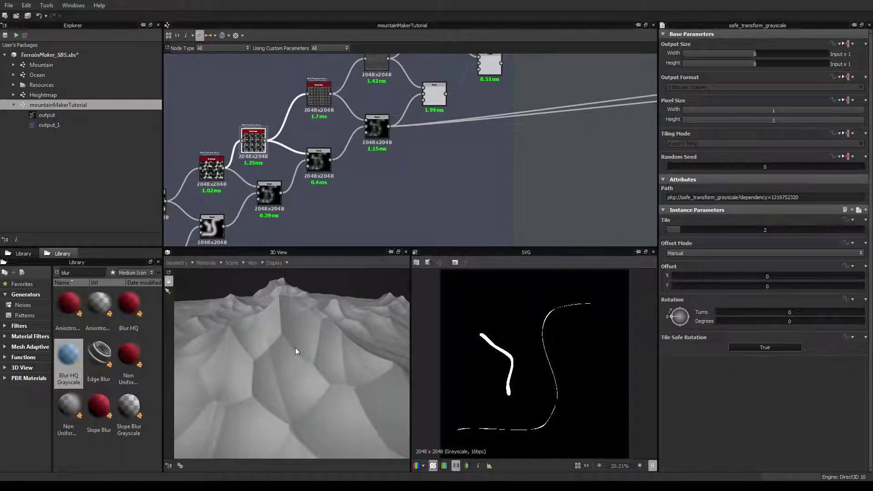
pyautogui.scroll(-3, 295, 348)
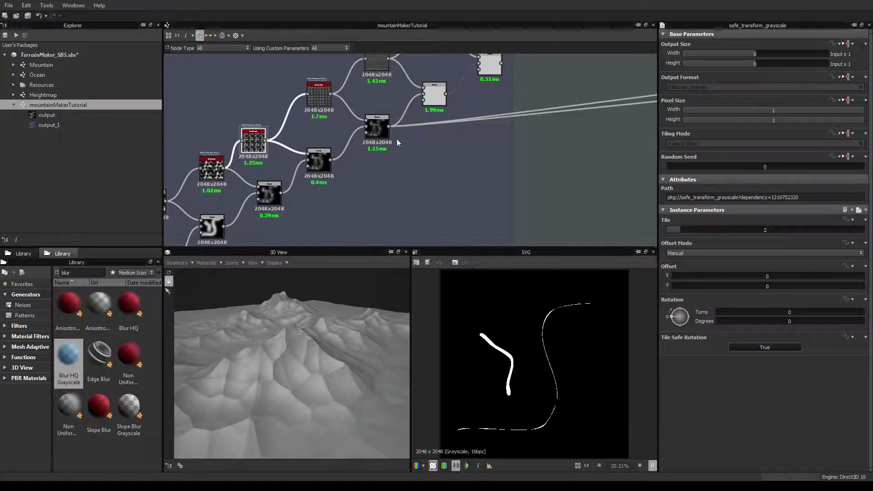
# - Try 0.1 opacity on the Multiply blend, then undo back to 0.17
pyautogui.click(380, 125)
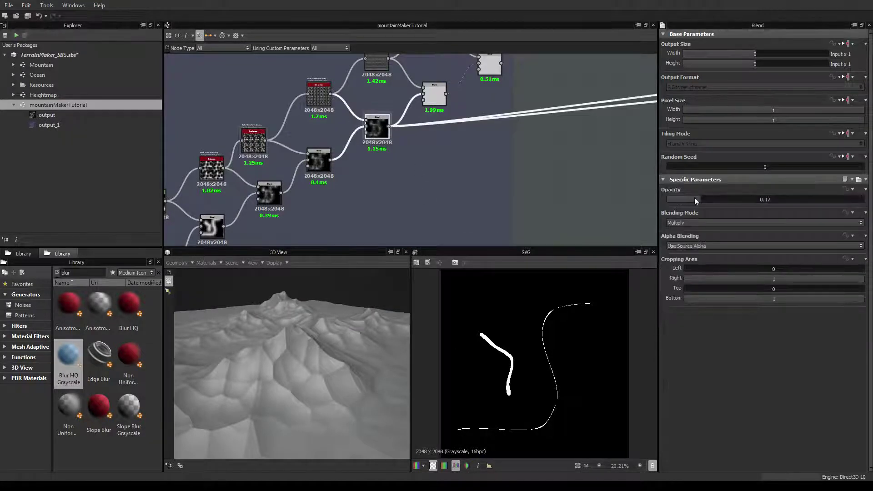
pyautogui.click(686, 197)
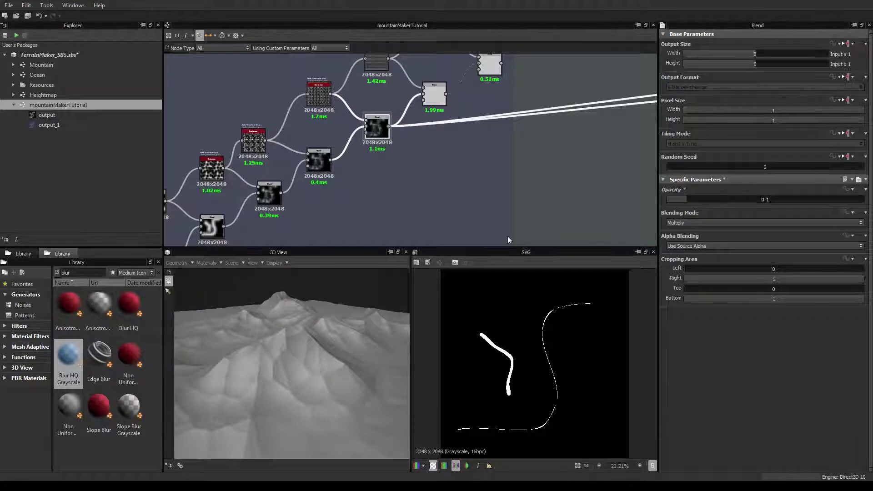
pyautogui.hotkey('ctrl', 'z')
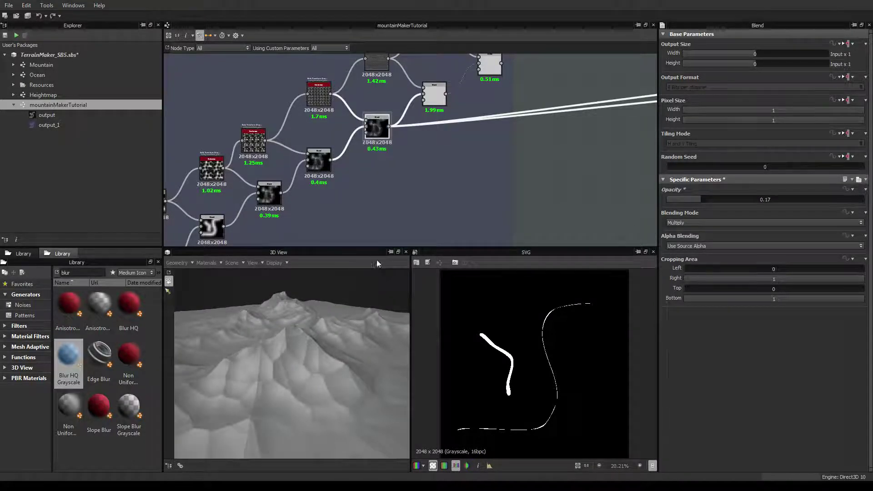
# - Pan to the start of the node chain and select the old Library search term
pyautogui.moveTo(392, 143); pyautogui.dragTo(407, 174, button='middle')
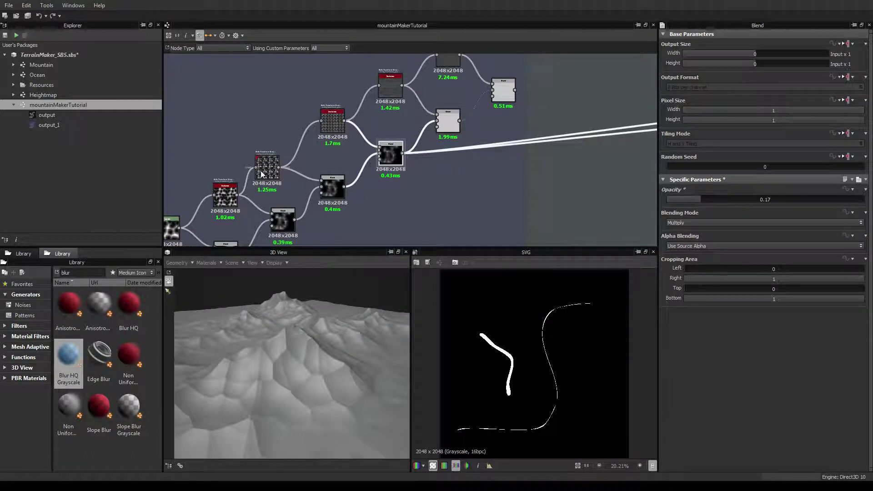
pyautogui.moveTo(260, 171); pyautogui.dragTo(410, 162, button='middle')
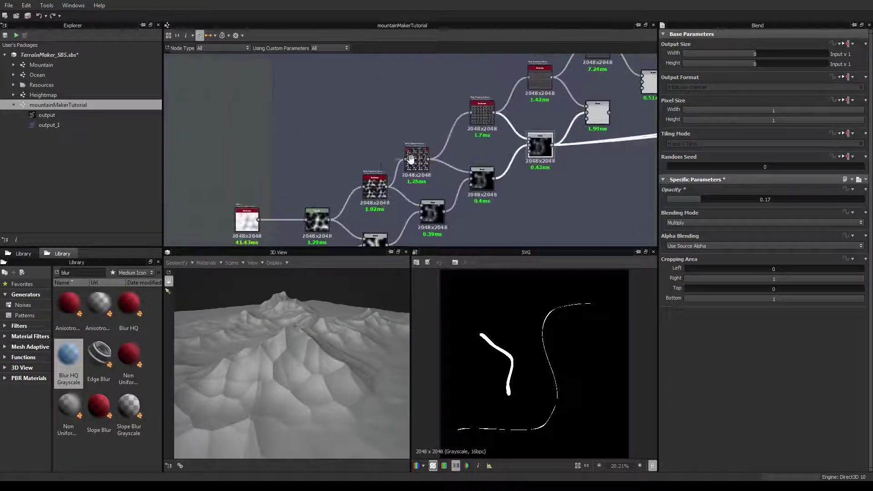
pyautogui.doubleClick(76, 272)
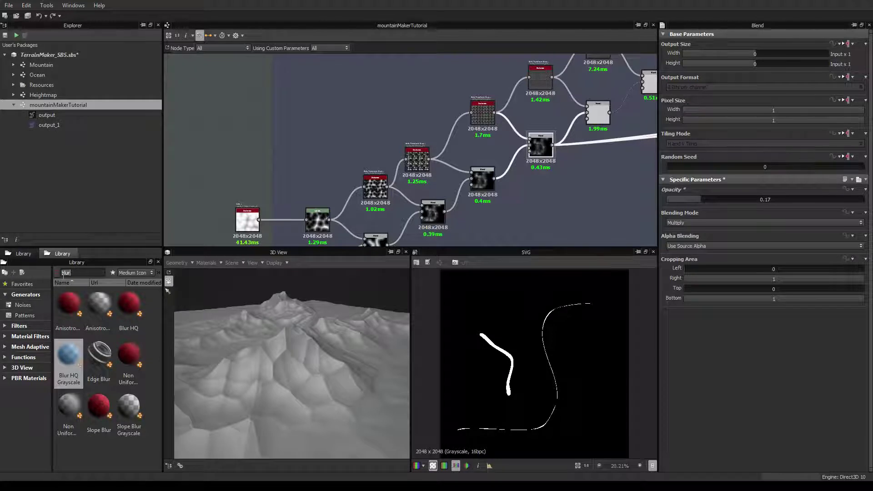
# - Search the Library for 'cloud' and place a Clouds 1 node beside the first Safe Transform
pyautogui.write('cloud')
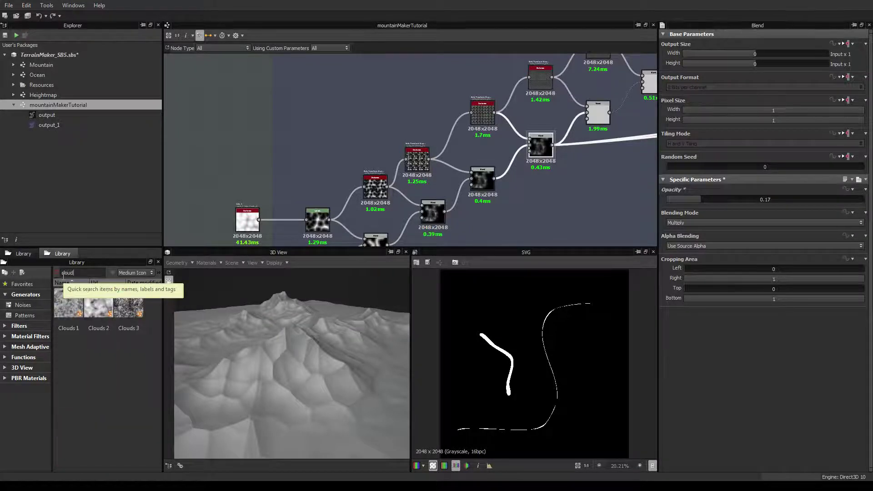
pyautogui.moveTo(68, 304); pyautogui.dragTo(167, 290)
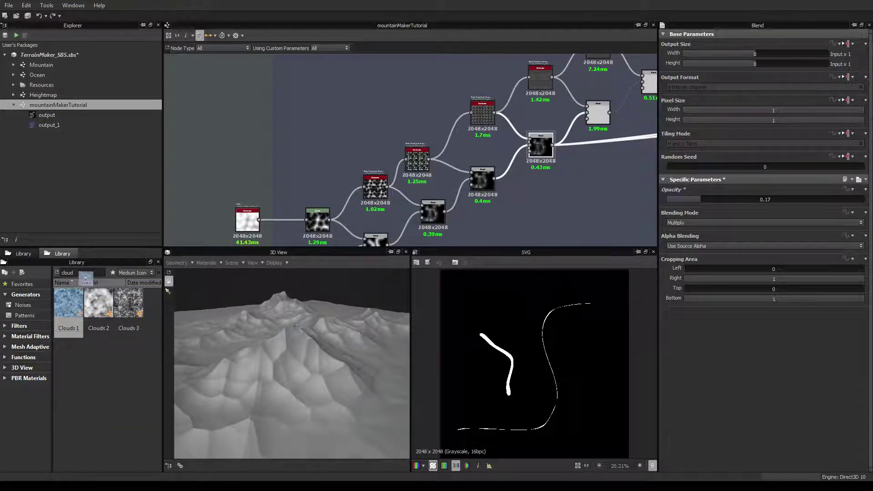
pyautogui.moveTo(86, 279); pyautogui.dragTo(434, 96)
pyautogui.scroll(4, 435, 96)
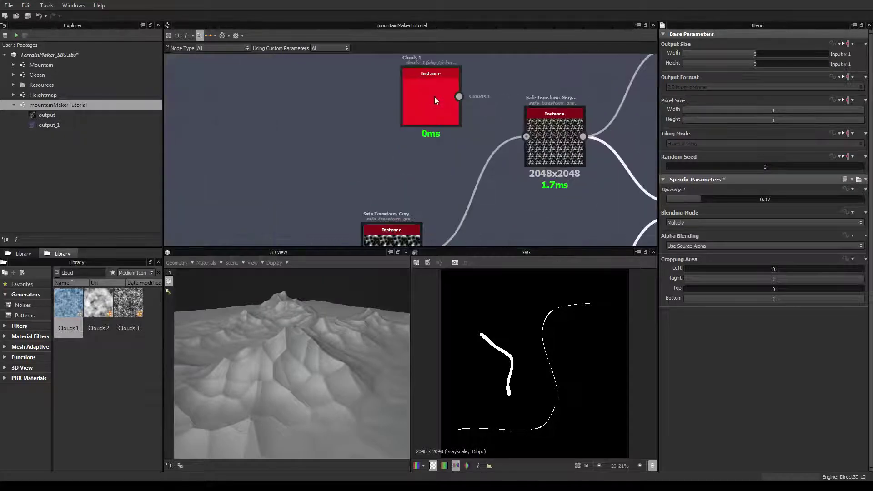
pyautogui.scroll(-2, 515, 116)
pyautogui.moveTo(515, 116); pyautogui.dragTo(444, 100, button='middle')
pyautogui.moveTo(383, 90); pyautogui.dragTo(388, 102)
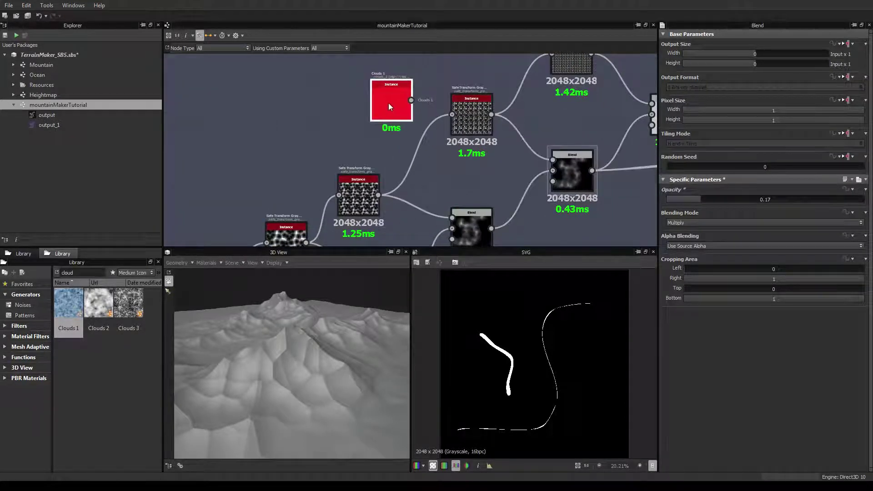
# - Preview the Clouds 1 noise and the tiled Safe Transform pattern in the 2D View
pyautogui.moveTo(396, 107); pyautogui.dragTo(420, 132, button='middle')
pyautogui.moveTo(569, 73); pyautogui.dragTo(427, 133, button='middle')
pyautogui.moveTo(286, 198); pyautogui.dragTo(396, 94, button='middle')
pyautogui.scroll(-1, 396, 95)
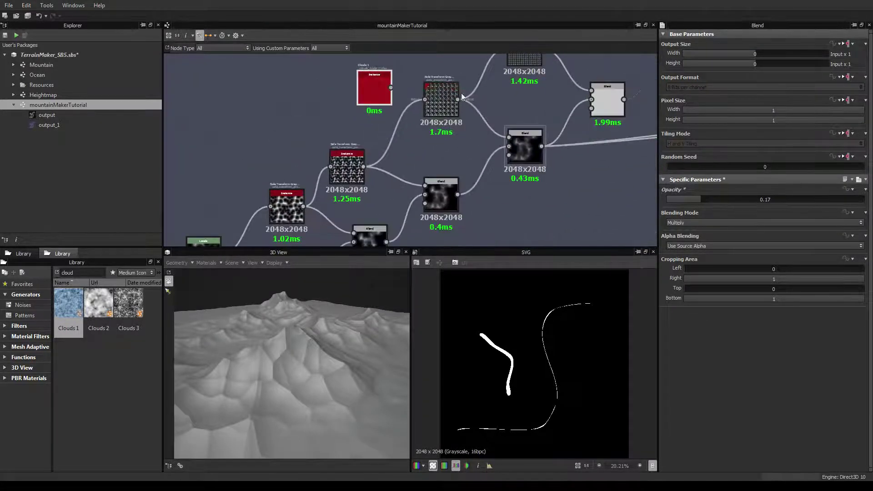
pyautogui.doubleClick(368, 93)
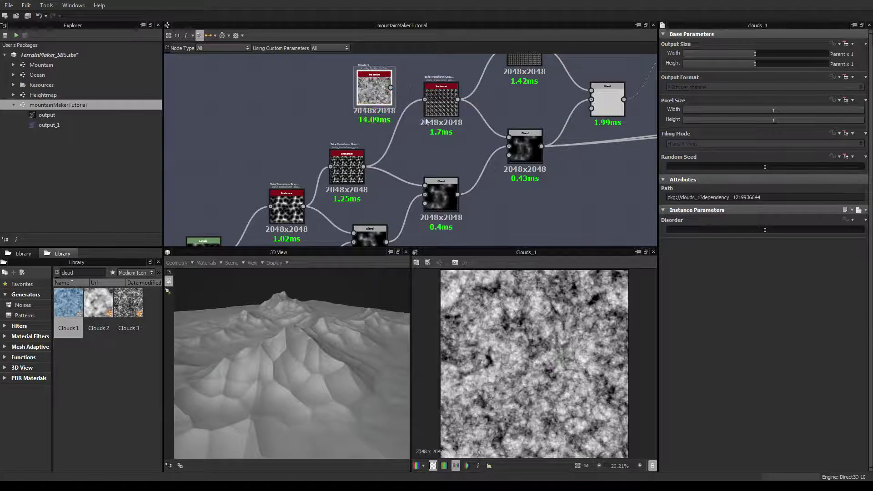
pyautogui.doubleClick(445, 108)
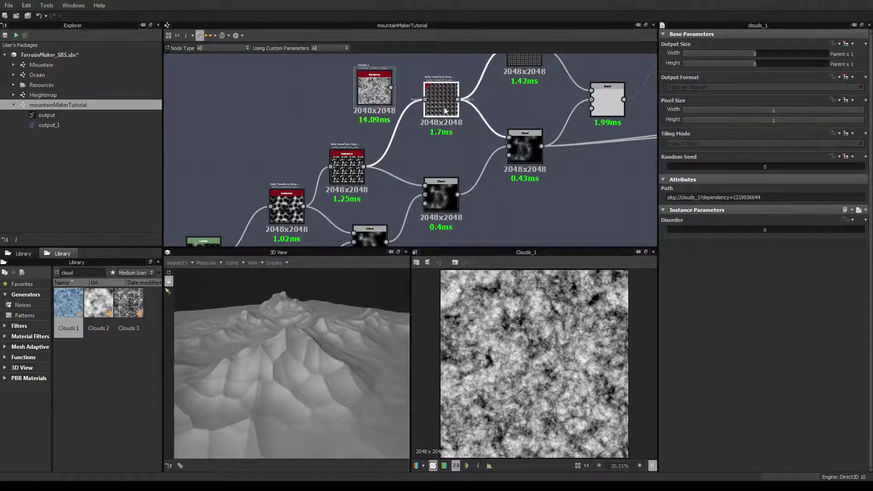
# - Reconnect the outgoing links to the last Blend node, restoring the sharp-ridged terrain
pyautogui.scroll(-2, 462, 116)
pyautogui.scroll(1, 466, 124)
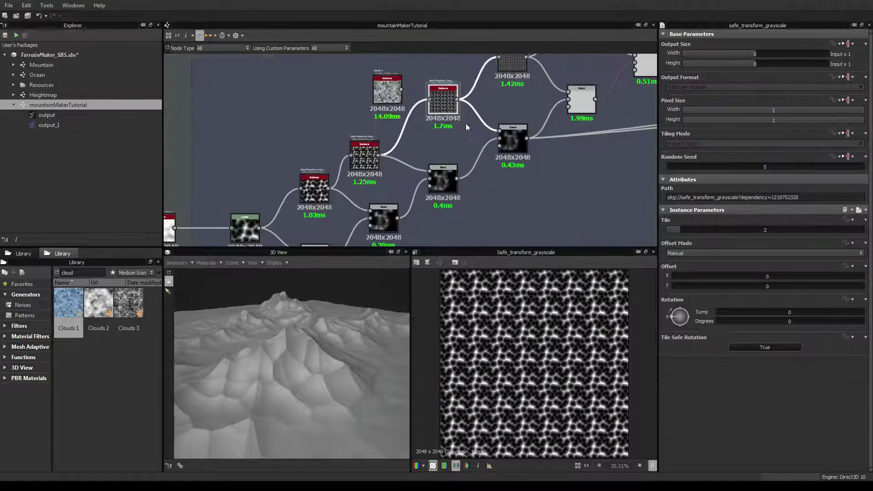
pyautogui.moveTo(512, 143); pyautogui.dragTo(474, 140, button='middle')
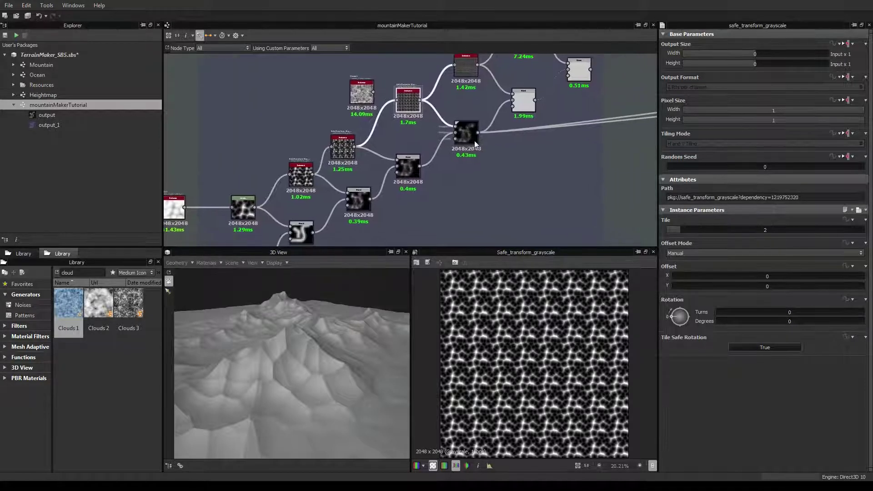
pyautogui.scroll(-3, 477, 136)
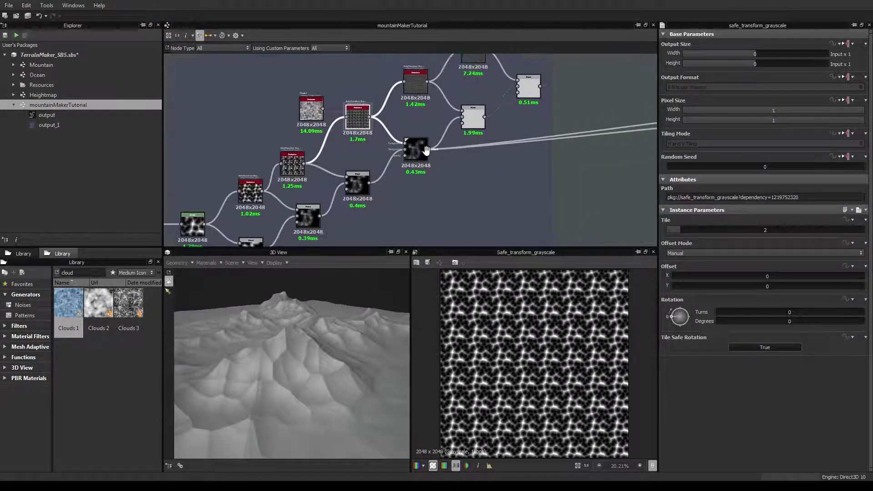
pyautogui.keyDown('shift'); pyautogui.moveTo(487, 127); pyautogui.dragTo(505, 108); pyautogui.keyUp('shift')
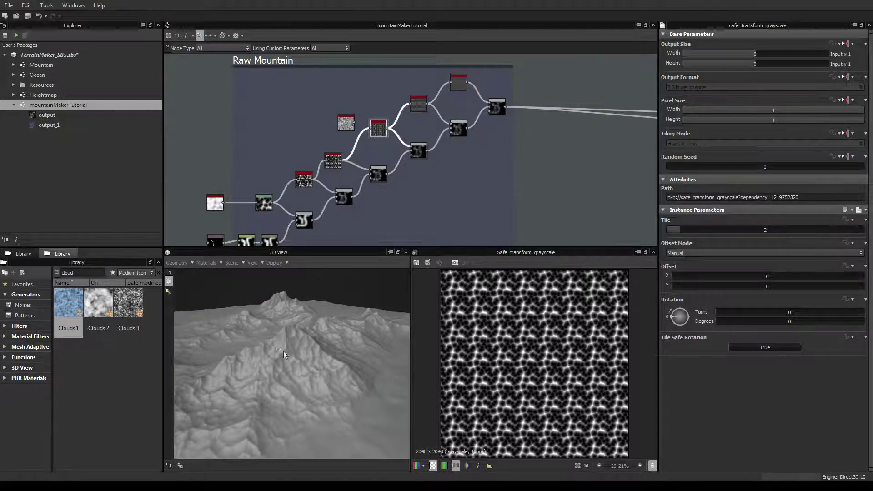
pyautogui.moveTo(283, 351); pyautogui.dragTo(300, 339)
pyautogui.click(344, 122)
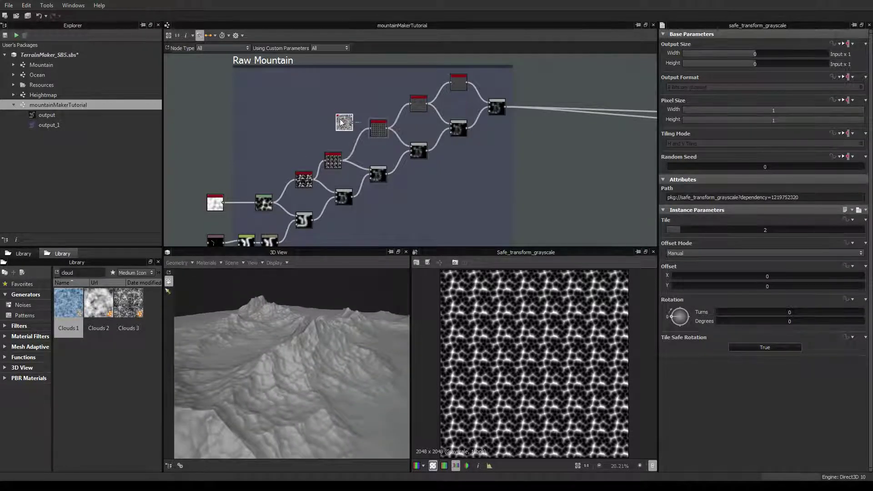
pyautogui.scroll(3, 351, 125)
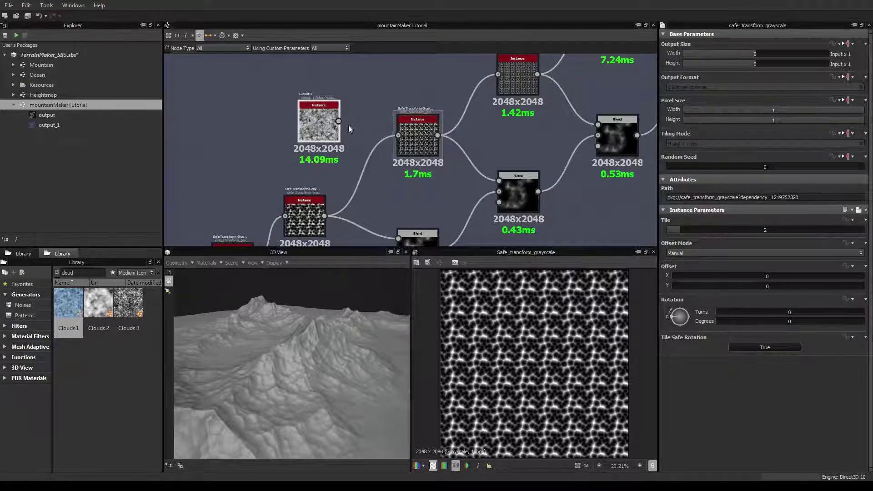
pyautogui.click(319, 129)
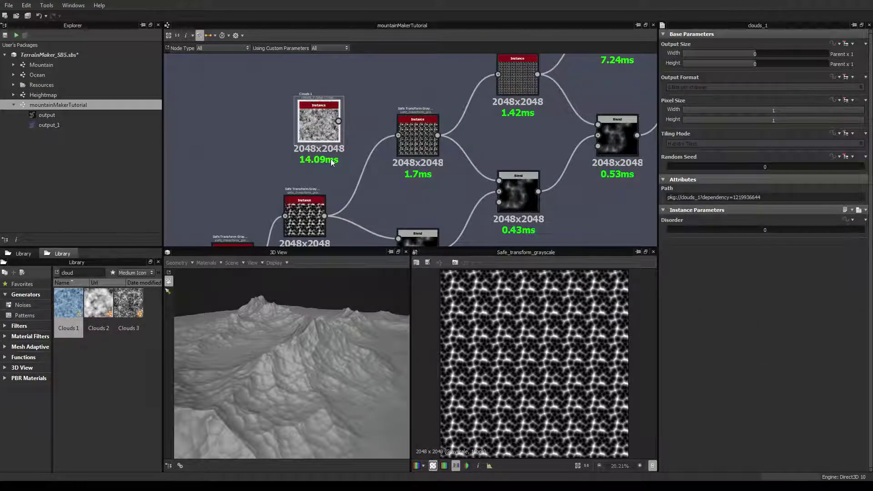
# - Add a Blend node fed by Clouds 1 and the tiled Safe Transform pattern
pyautogui.rightClick(319, 176)
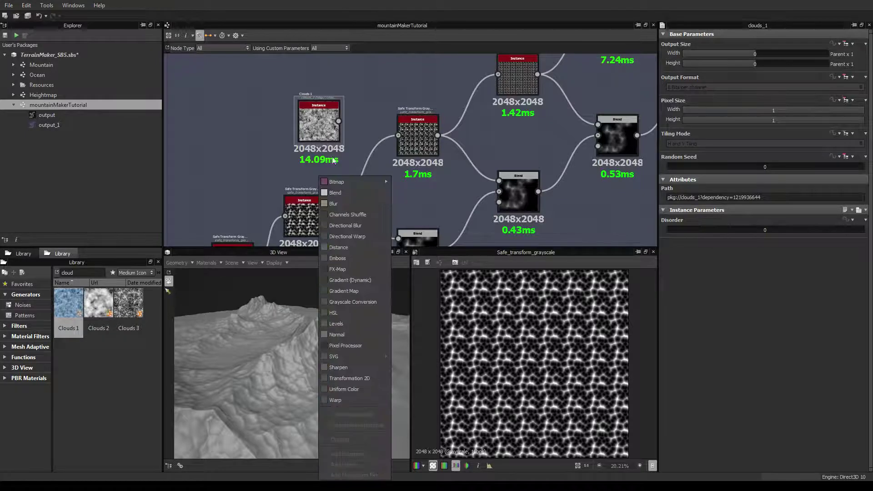
pyautogui.click(337, 190)
pyautogui.moveTo(314, 171); pyautogui.dragTo(357, 155)
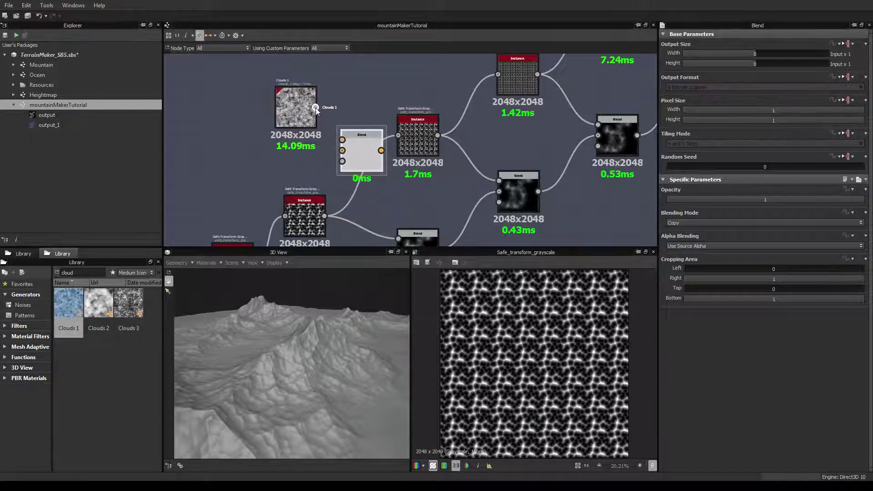
pyautogui.moveTo(315, 108); pyautogui.dragTo(341, 139)
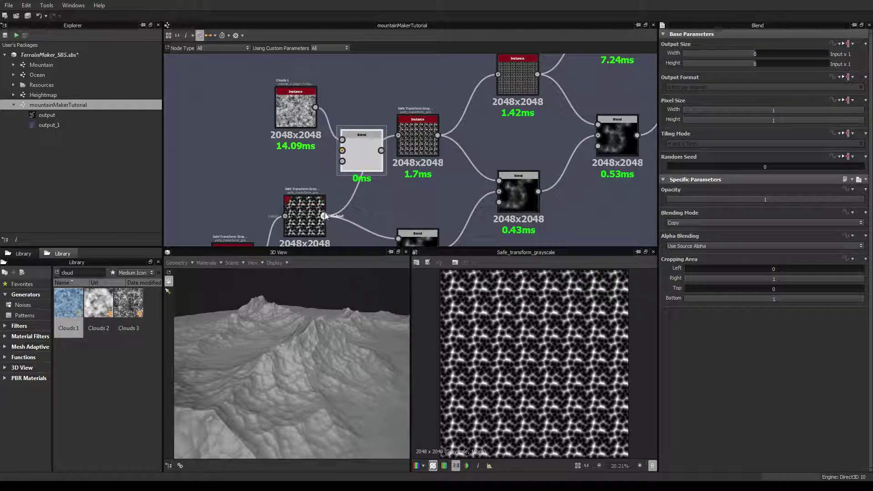
pyautogui.moveTo(324, 212); pyautogui.dragTo(397, 135)
# - Set the new Blend node's Blending Mode to Overlay and check the roughened terrain
pyautogui.moveTo(330, 342)
pyautogui.mouseDown()
pyautogui.moveTo(274, 348)
pyautogui.moveTo(319, 347)
pyautogui.mouseUp()
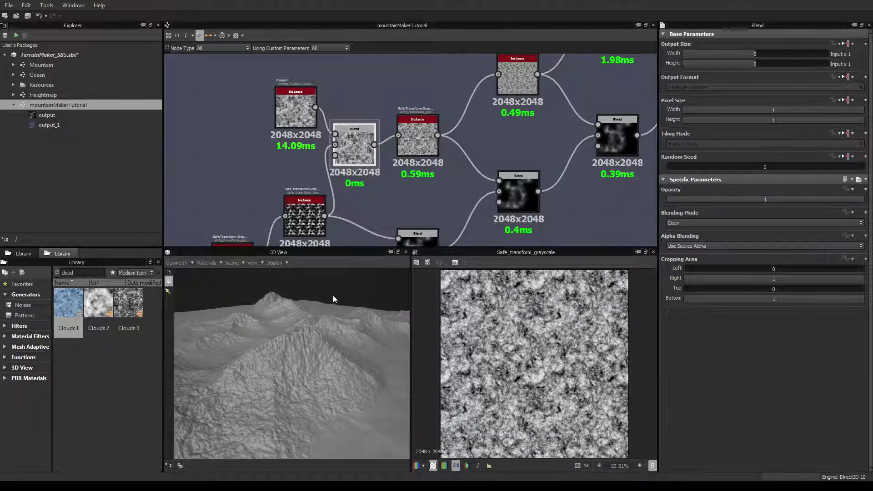
pyautogui.doubleClick(351, 142)
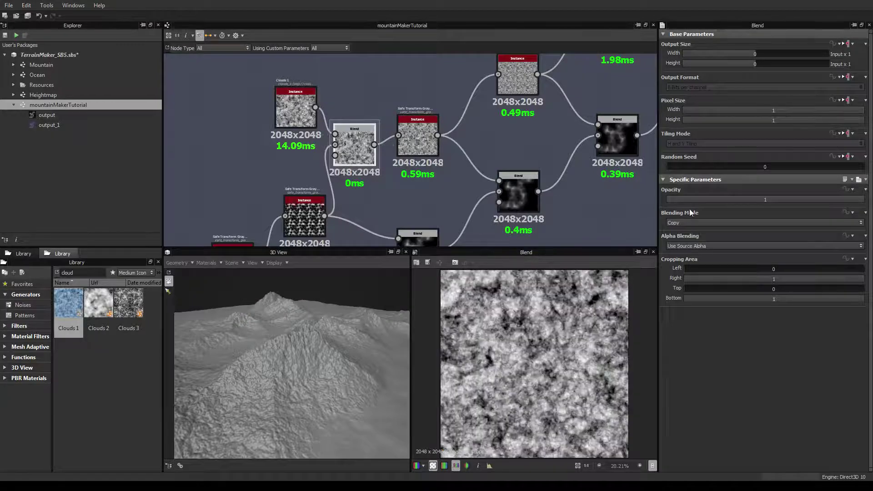
pyautogui.click(695, 222)
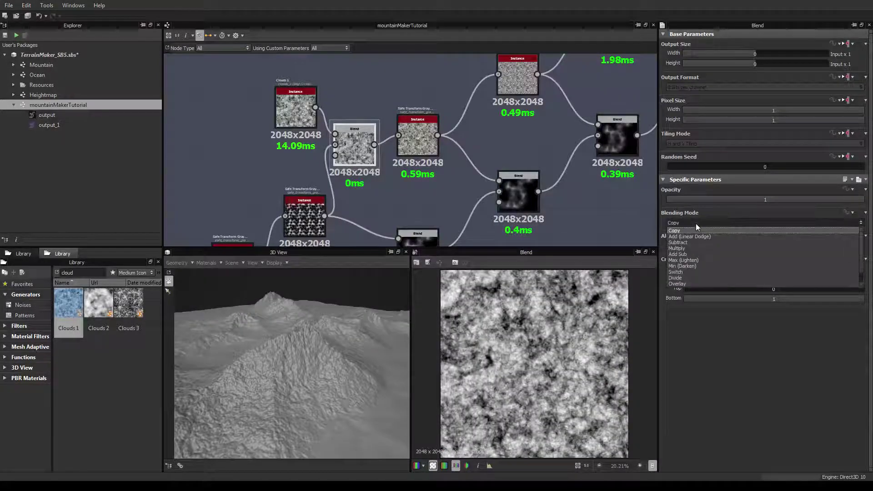
pyautogui.click(688, 283)
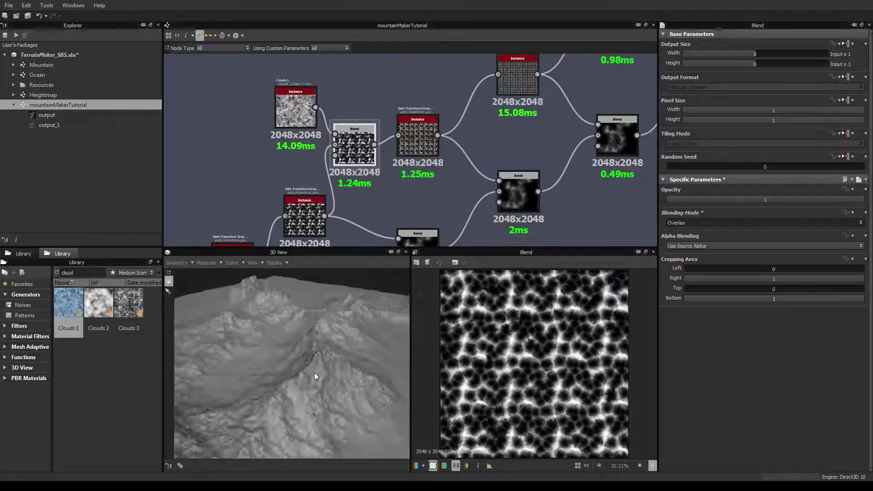
pyautogui.moveTo(314, 372); pyautogui.dragTo(254, 328)
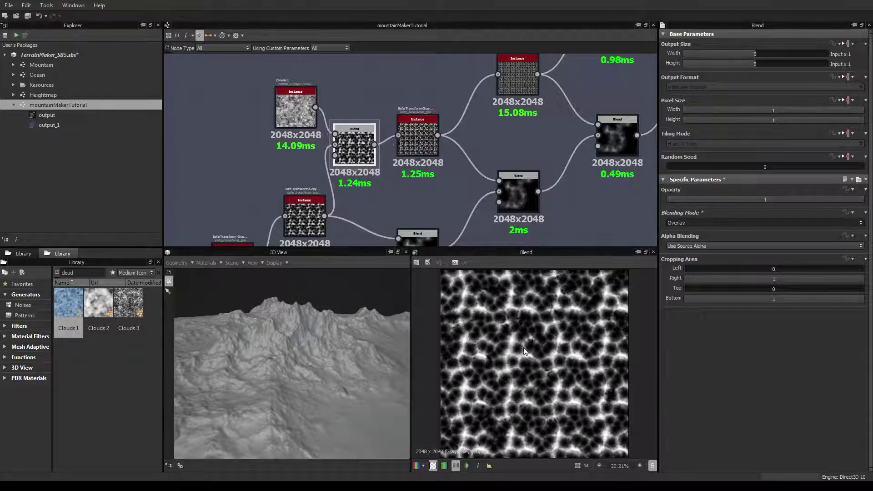
# - Nudge Clouds 1 into place and preview the Clouds 1 noise on its own
pyautogui.moveTo(301, 109); pyautogui.dragTo(295, 104)
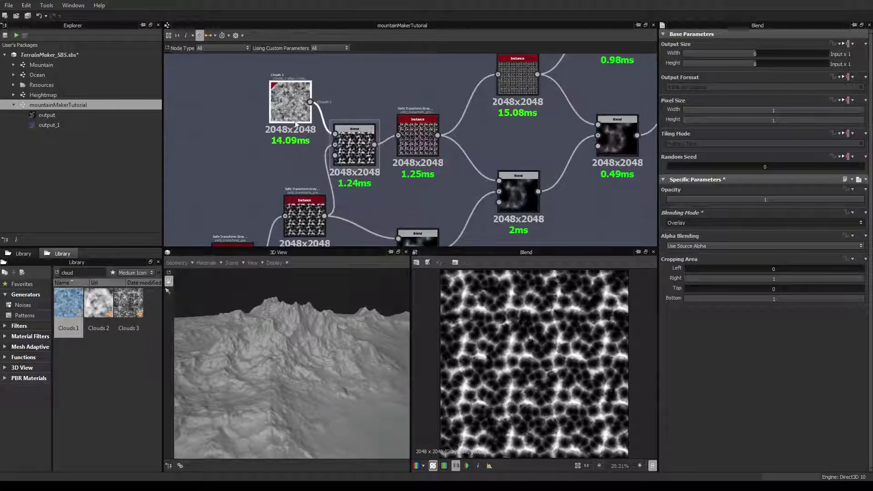
pyautogui.moveTo(366, 214); pyautogui.dragTo(344, 201, button='middle')
pyautogui.moveTo(311, 350); pyautogui.dragTo(298, 350)
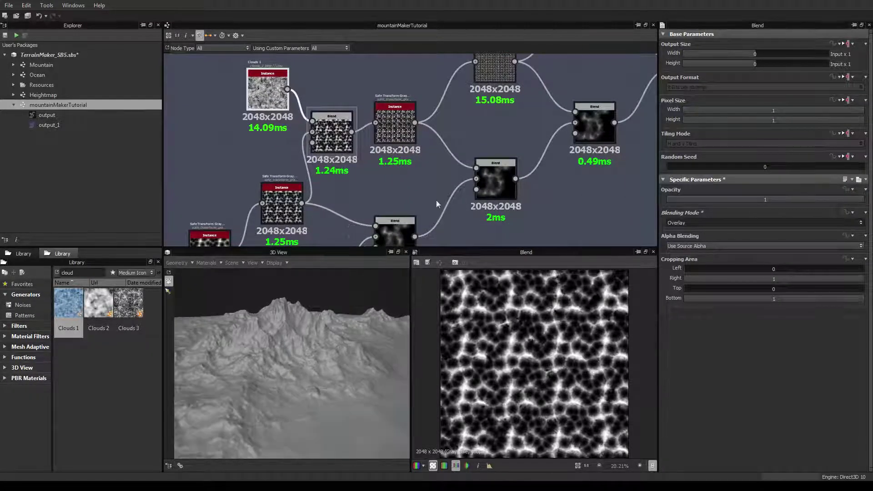
pyautogui.moveTo(312, 384); pyautogui.dragTo(355, 314)
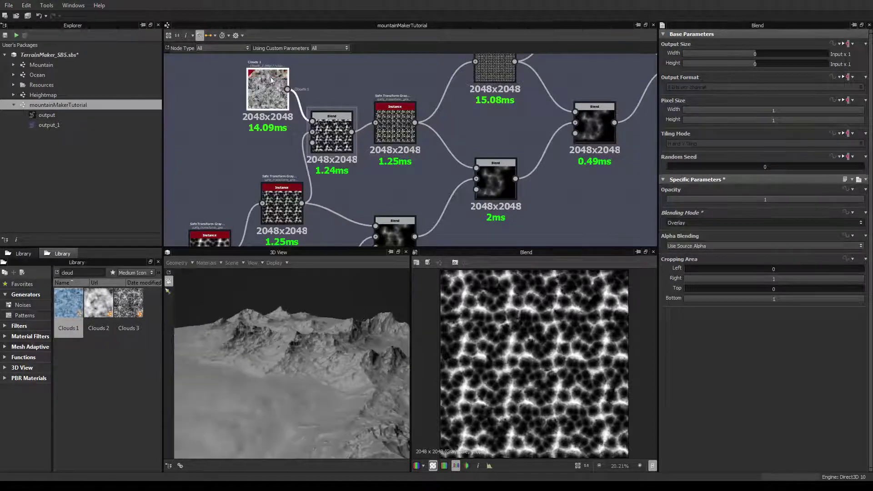
pyautogui.doubleClick(264, 90)
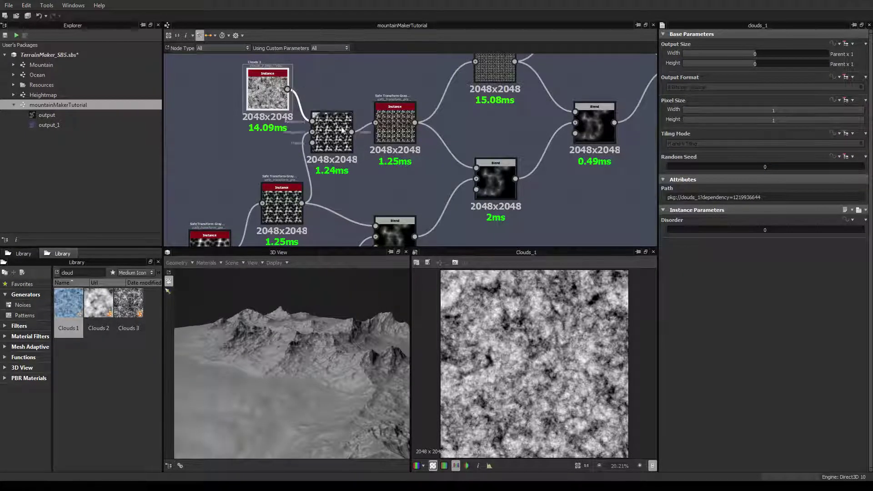
# - Wire Clouds 1 into the Overlay Blend and its output into the Safe Transform node
pyautogui.moveTo(341, 126); pyautogui.dragTo(315, 147, button='middle')
pyautogui.moveTo(309, 157); pyautogui.dragTo(305, 156)
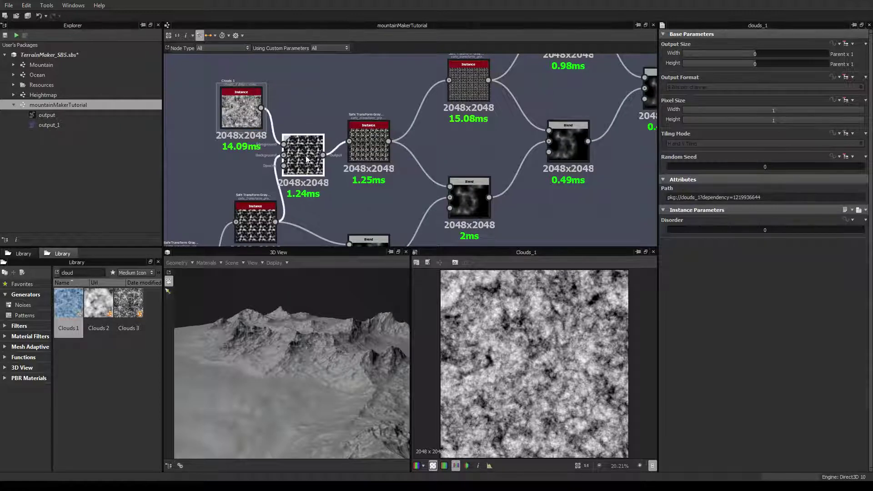
pyautogui.moveTo(261, 109); pyautogui.dragTo(349, 141)
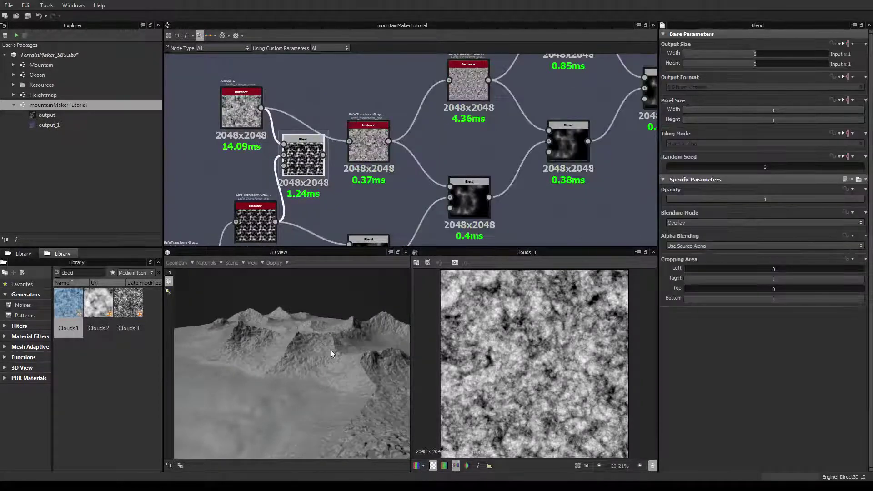
pyautogui.moveTo(331, 350); pyautogui.dragTo(274, 318)
pyautogui.scroll(-4, 292, 346)
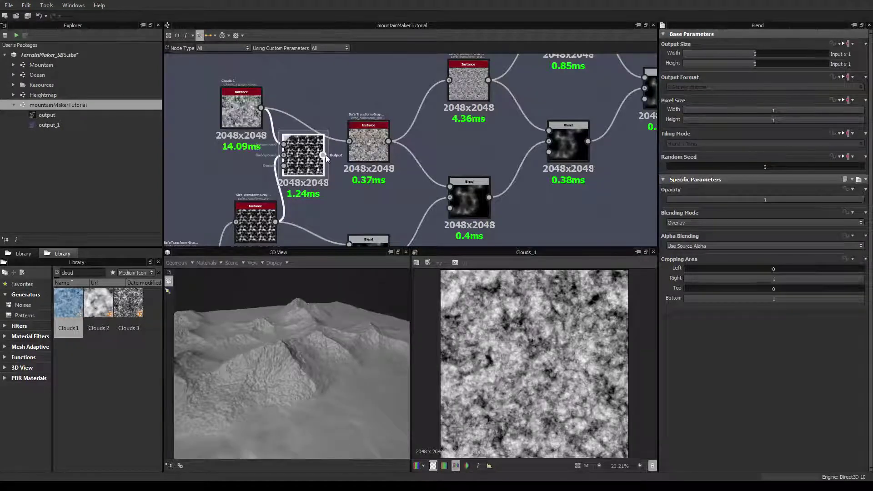
pyautogui.moveTo(323, 155); pyautogui.dragTo(349, 141)
pyautogui.moveTo(312, 314); pyautogui.dragTo(283, 339)
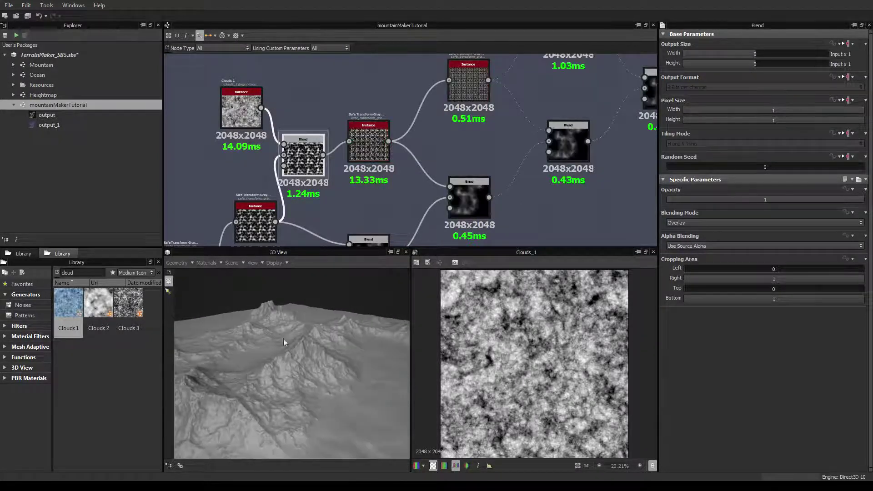
# - Preview the lower Multiply Blend's mask in 2D and view the craggy terrain from low angles
pyautogui.doubleClick(465, 200)
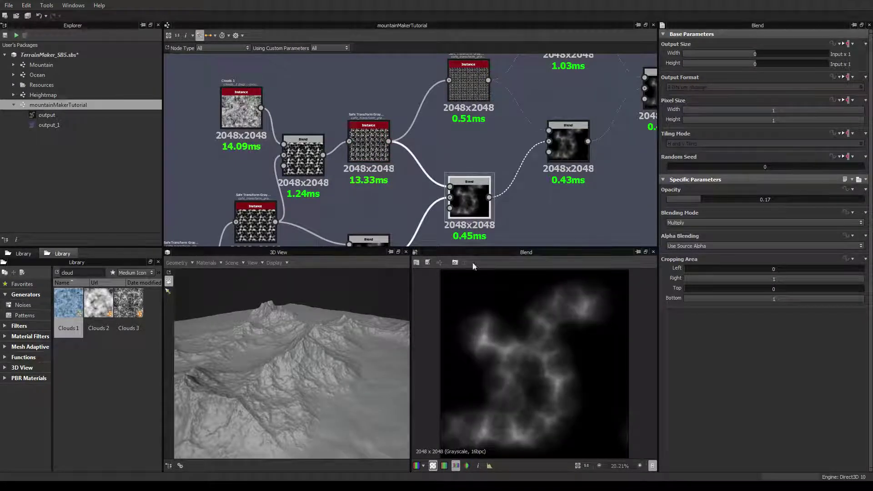
pyautogui.moveTo(254, 359); pyautogui.dragTo(318, 372)
pyautogui.scroll(5, 286, 380)
pyautogui.moveTo(253, 114); pyautogui.dragTo(258, 122)
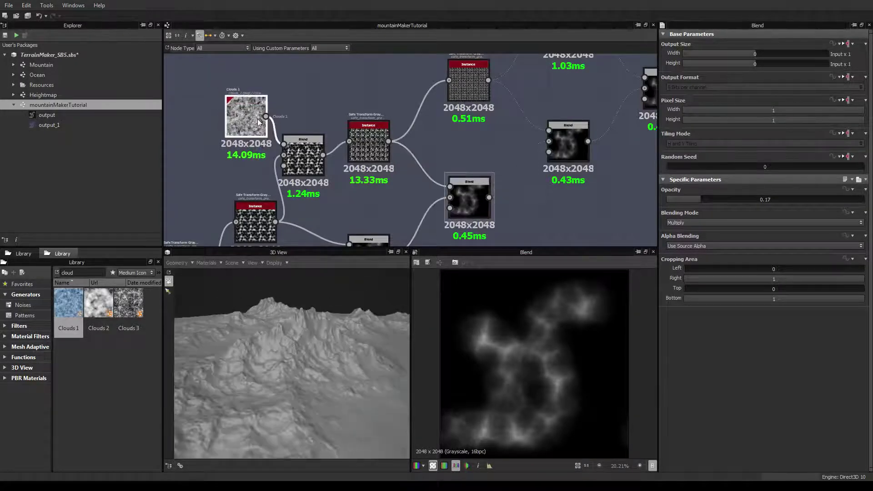
pyautogui.moveTo(295, 350); pyautogui.dragTo(265, 352)
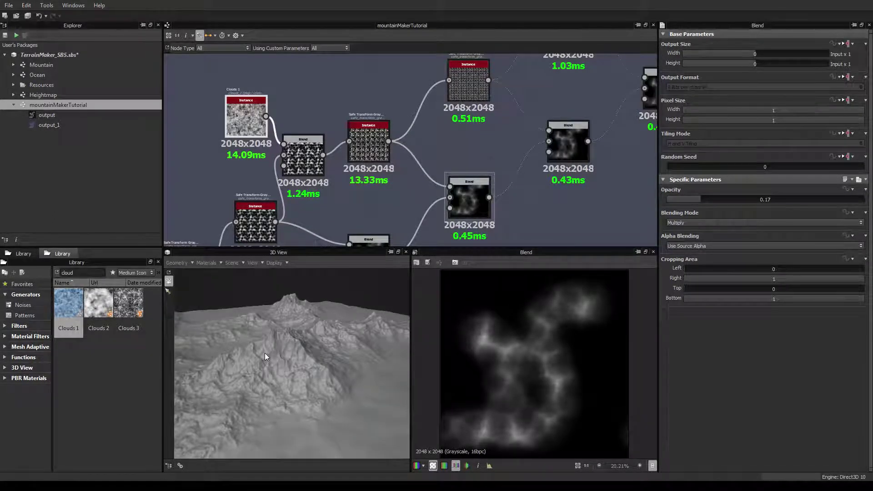
pyautogui.moveTo(265, 352); pyautogui.dragTo(252, 311)
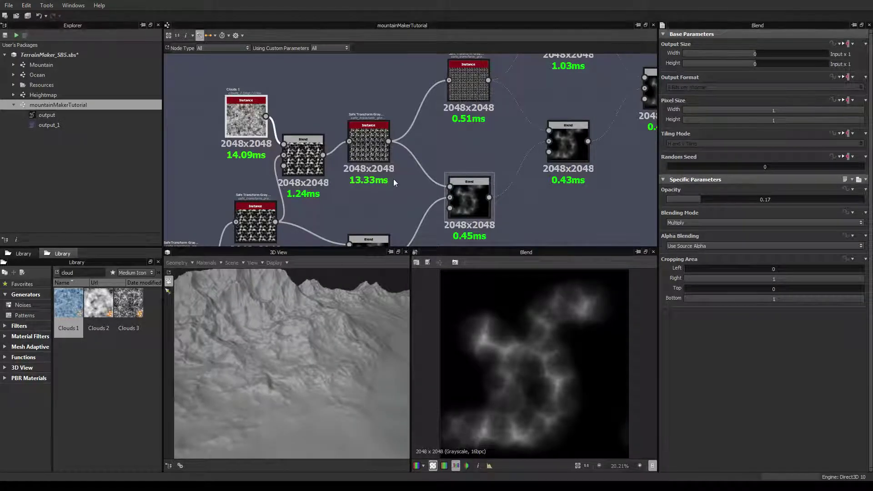
pyautogui.scroll(-4, 507, 193)
pyautogui.scroll(2, 507, 193)
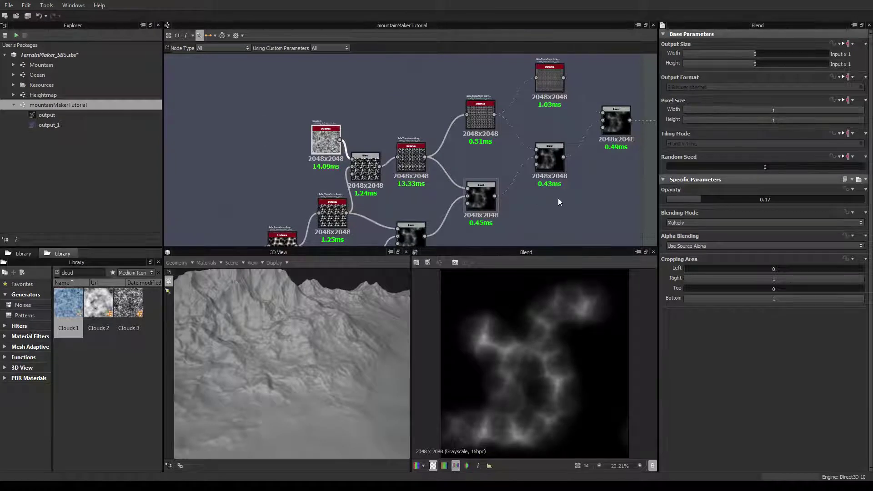
# - Set the final Multiply Blend's Opacity to 0.04 and inspect the jagged ridges up close
pyautogui.moveTo(571, 193); pyautogui.dragTo(299, 192, button='middle')
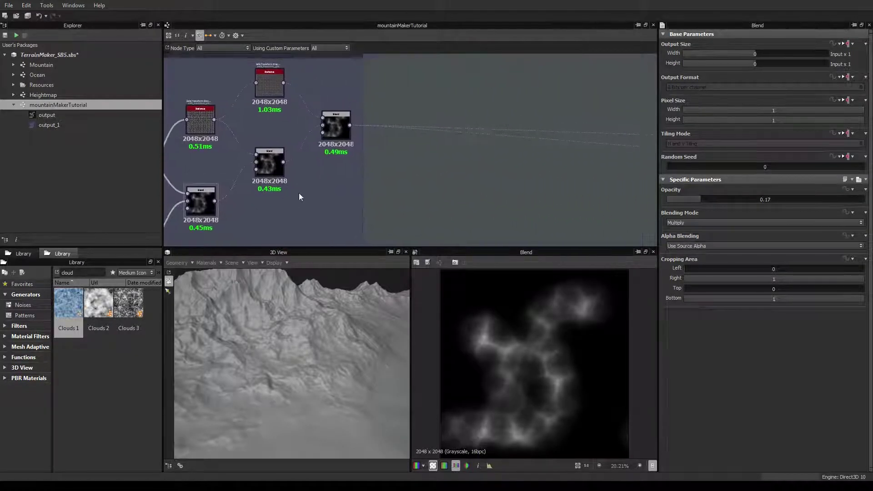
pyautogui.click(337, 125)
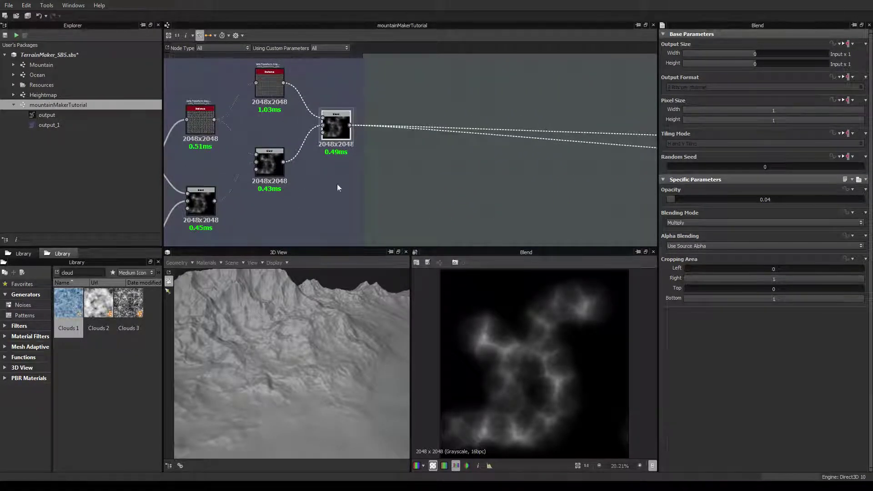
pyautogui.scroll(3, 352, 109)
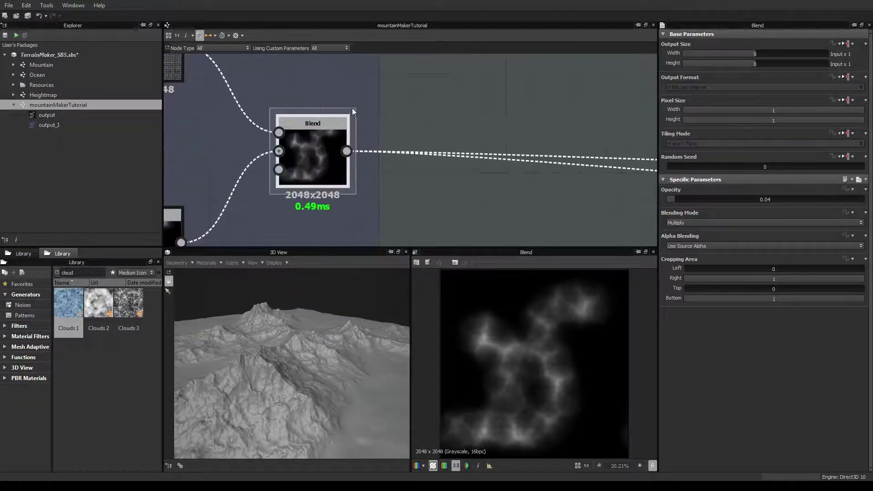
pyautogui.scroll(-3, 395, 209)
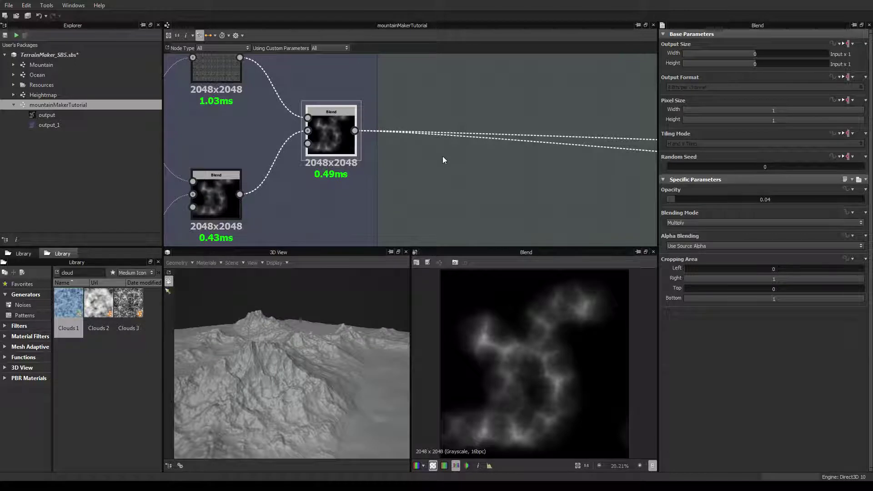
pyautogui.scroll(3, 307, 344)
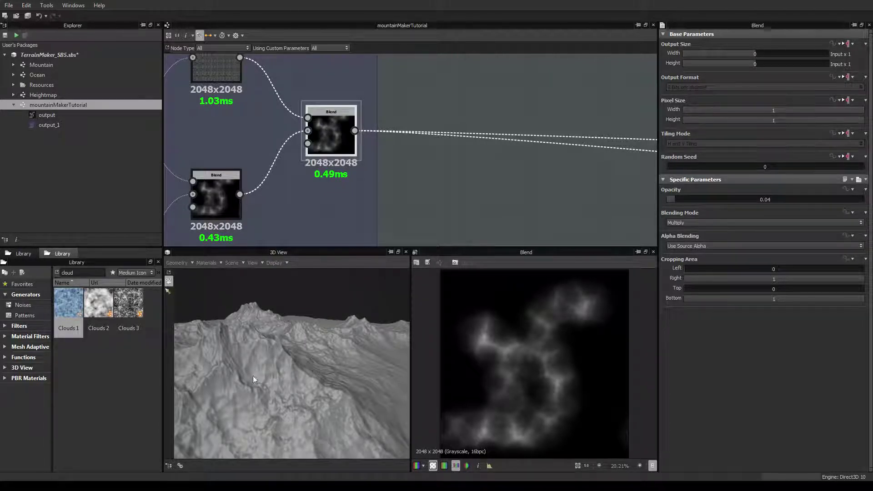
pyautogui.moveTo(282, 398); pyautogui.dragTo(324, 402)
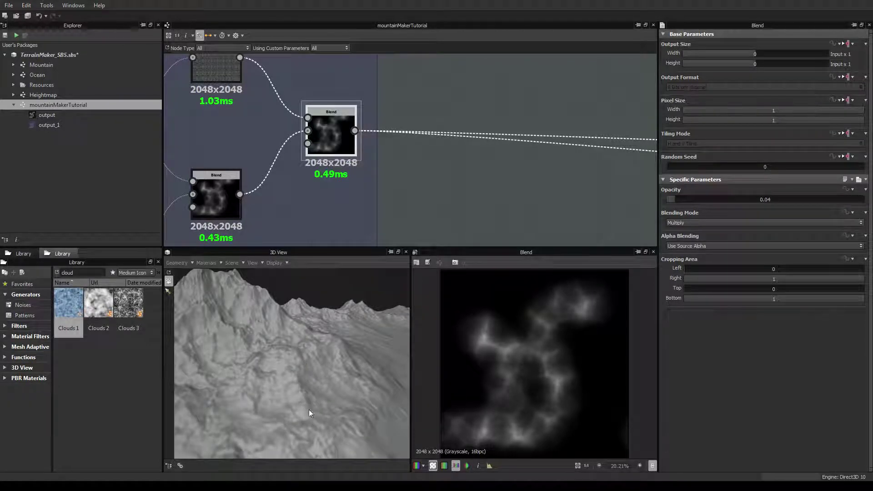
pyautogui.moveTo(301, 384); pyautogui.dragTo(299, 367)
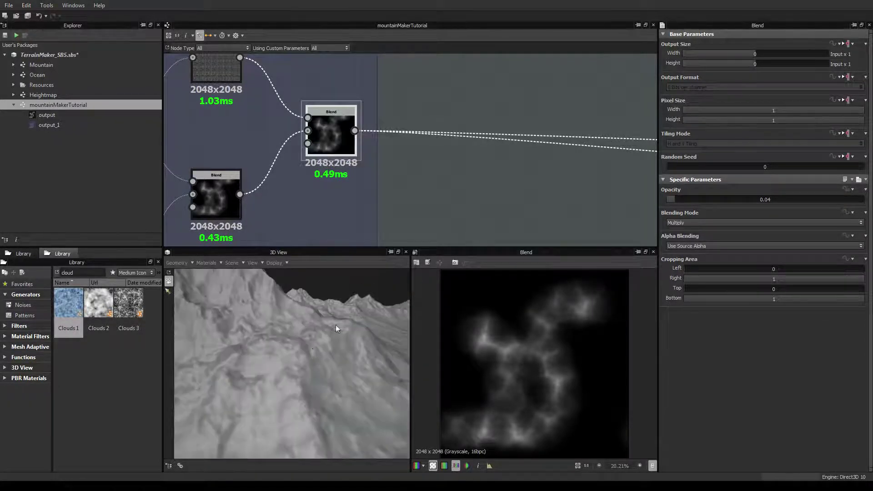
pyautogui.moveTo(305, 422); pyautogui.dragTo(338, 301)
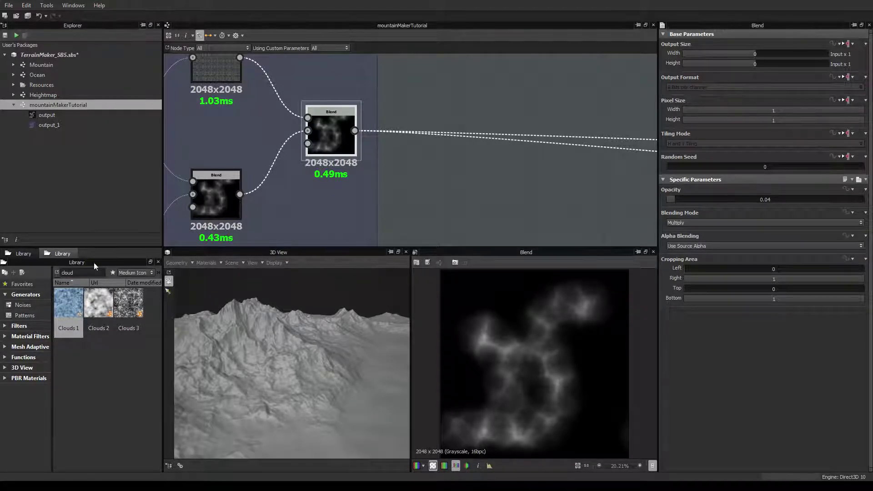
# - Search the Library for 'curva' and place a Curvature Smooth node beside the final Blend
pyautogui.doubleClick(81, 272)
pyautogui.write('curva')
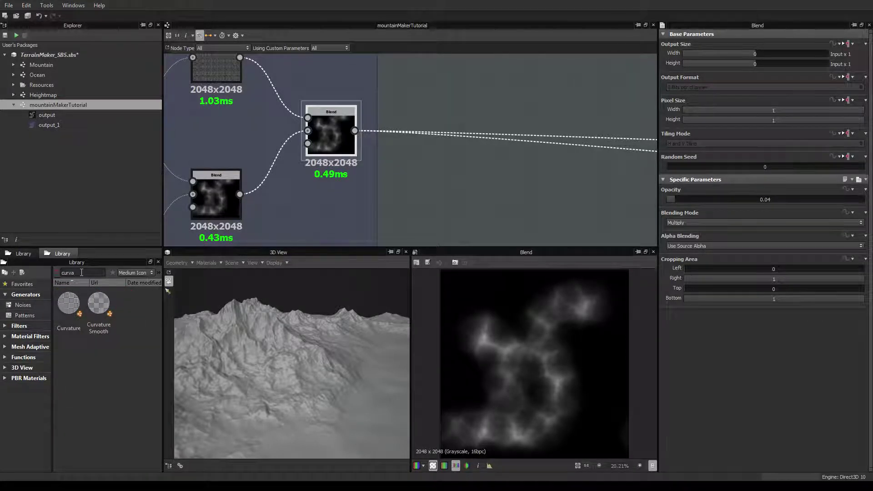
pyautogui.click(99, 307)
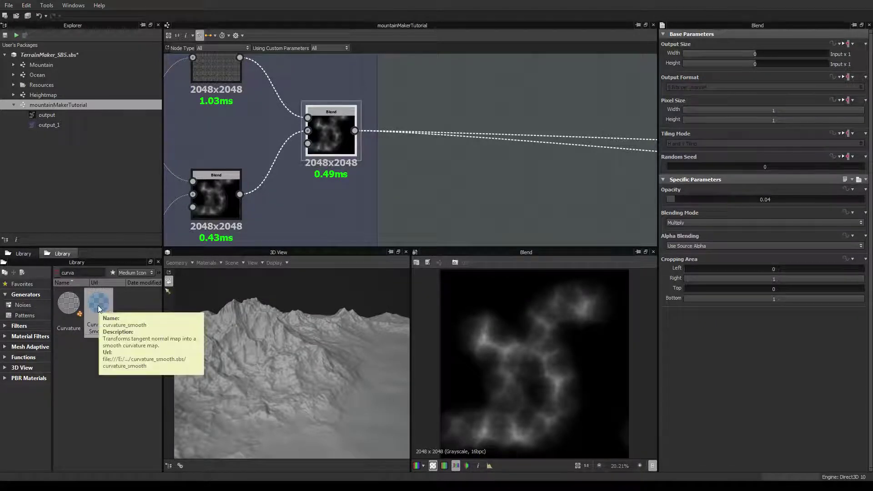
pyautogui.moveTo(99, 309); pyautogui.dragTo(484, 198)
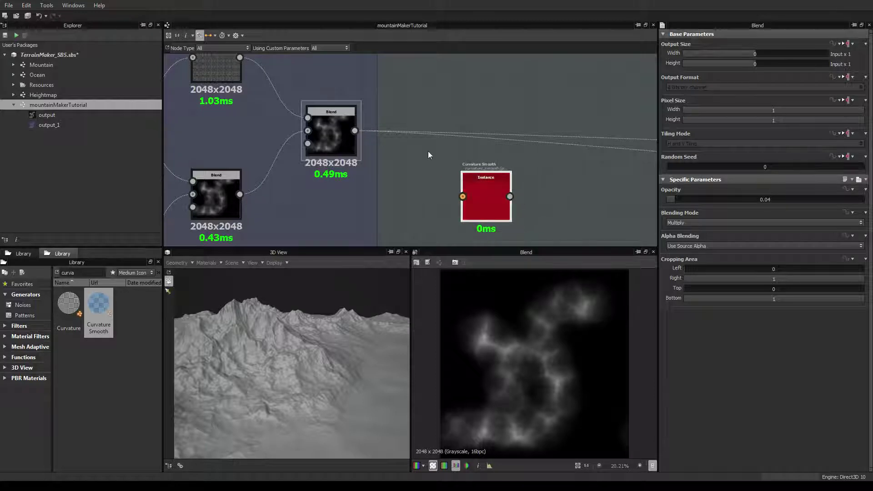
pyautogui.rightClick(419, 170)
# - Add a Normal node fed by the final Blend and set its intensity to 20
pyautogui.click(437, 328)
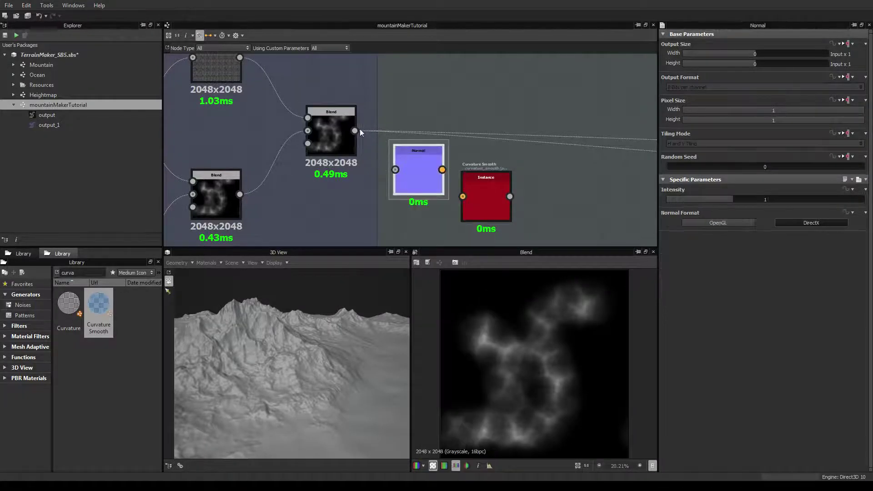
pyautogui.moveTo(356, 131); pyautogui.dragTo(395, 170)
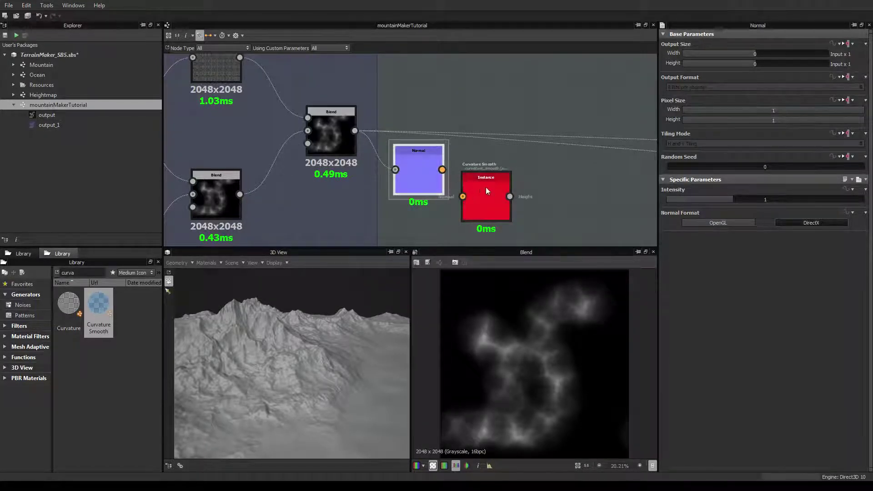
pyautogui.moveTo(486, 187); pyautogui.dragTo(518, 190)
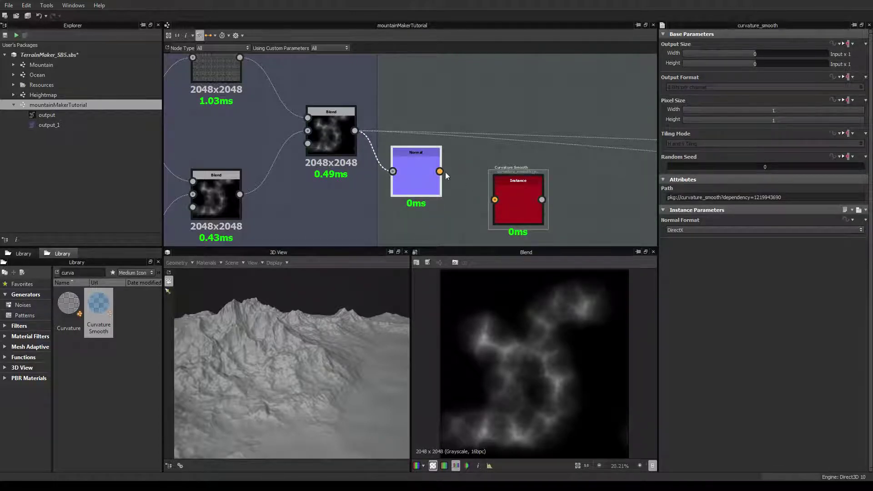
pyautogui.click(428, 172)
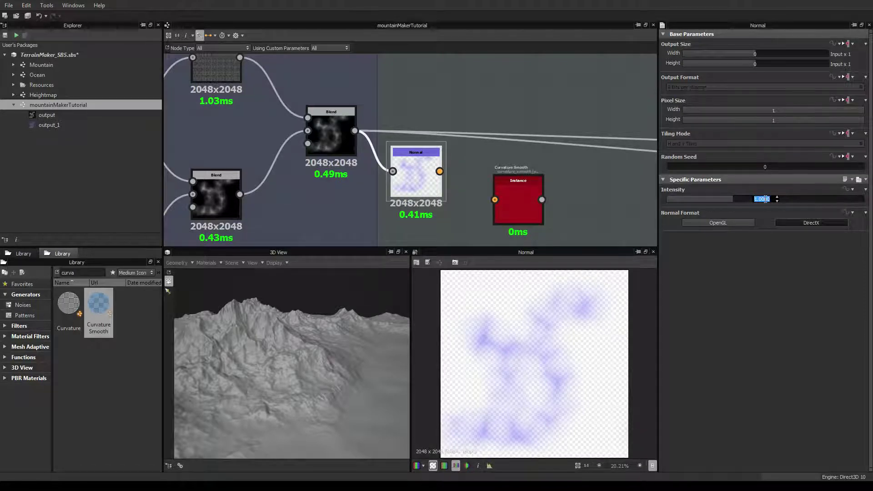
pyautogui.write('20')
pyautogui.press('Return')
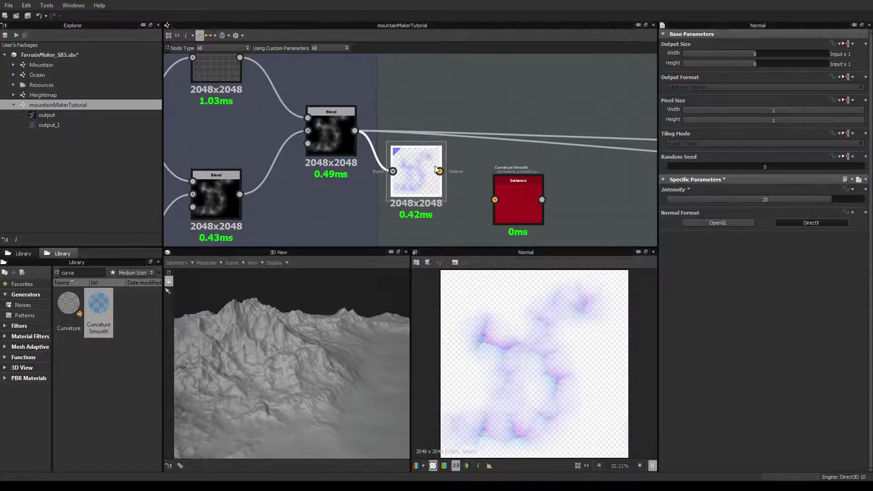
# - Connect the Normal output into Curvature Smooth and preview its curvature map
pyautogui.moveTo(481, 195); pyautogui.dragTo(491, 200)
pyautogui.doubleClick(520, 199)
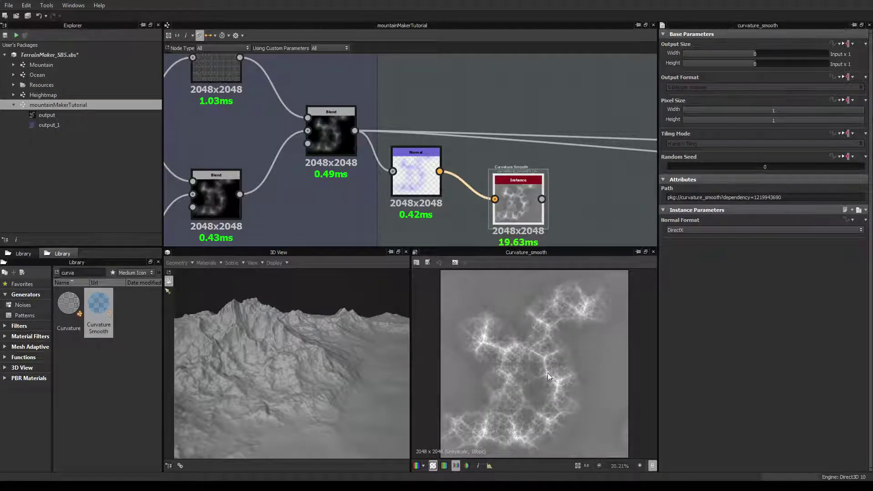
pyautogui.moveTo(570, 184); pyautogui.dragTo(474, 134, button='middle')
pyautogui.scroll(-2, 471, 166)
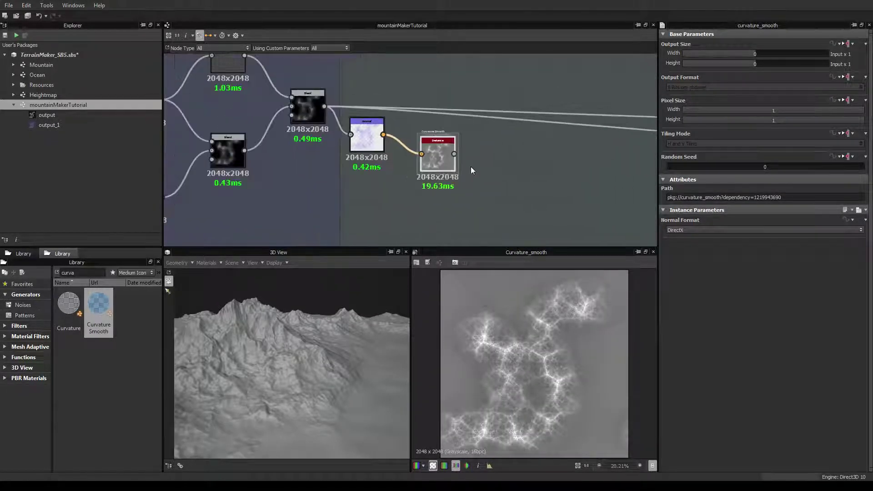
pyautogui.scroll(3, 470, 166)
pyautogui.click(480, 171)
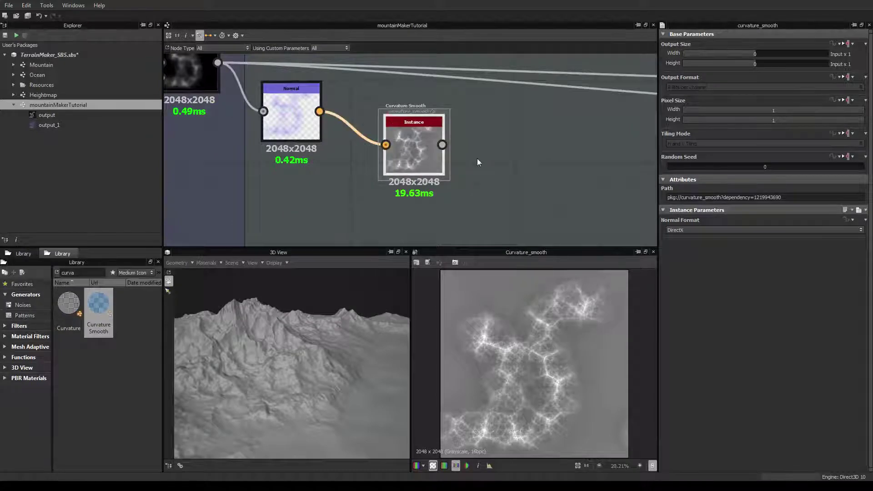
# - Add a Levels node right of Curvature Smooth, fed by its Height output, and preview it
pyautogui.rightClick(478, 160)
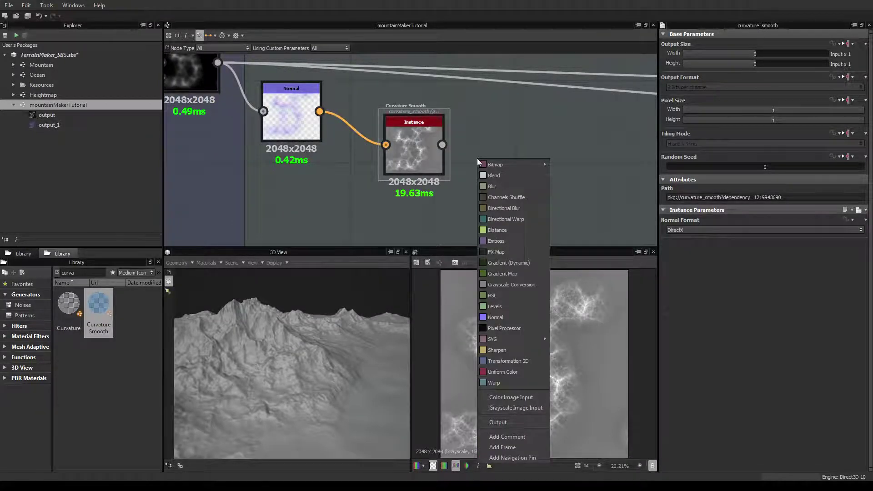
pyautogui.click(495, 306)
pyautogui.moveTo(482, 164); pyautogui.dragTo(527, 167)
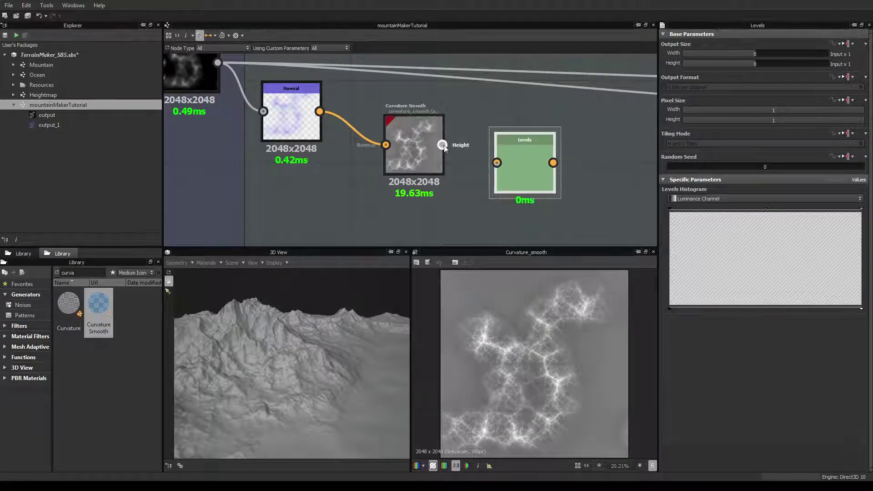
pyautogui.moveTo(442, 145); pyautogui.dragTo(496, 162)
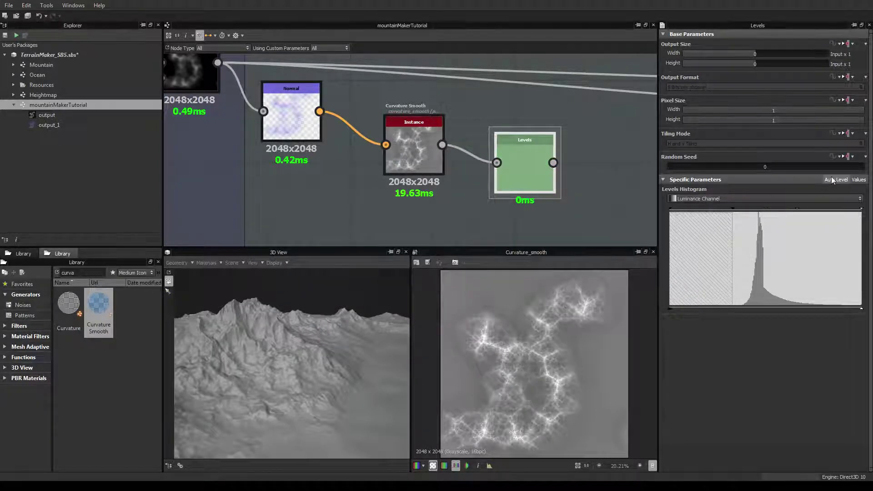
pyautogui.doubleClick(522, 162)
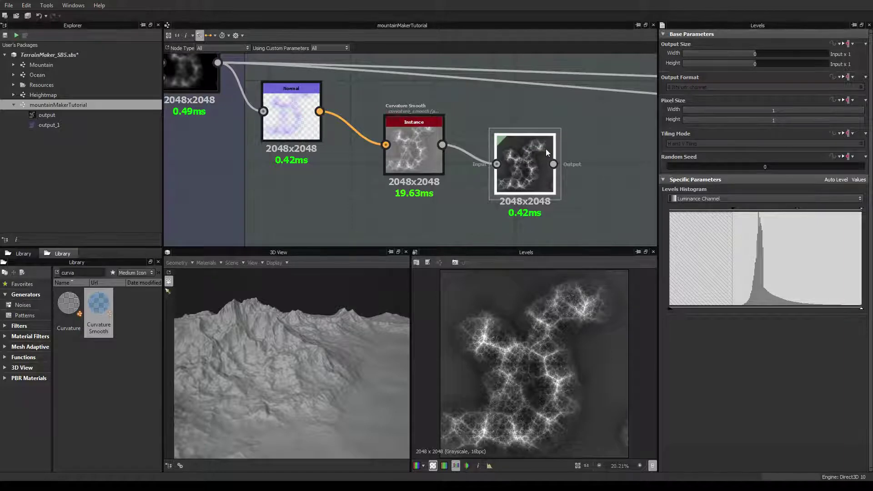
# - Frame the Levels node in the graph and orbit the terrain closer to inspect the ridges
pyautogui.moveTo(547, 140)
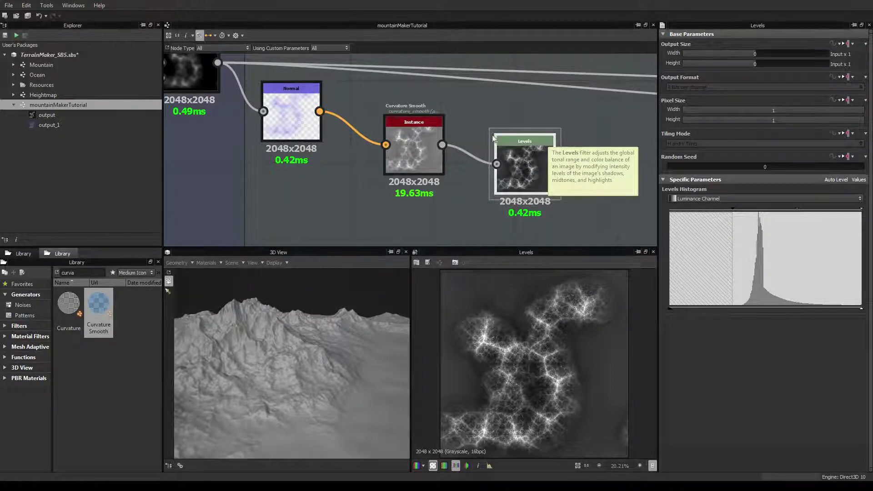
pyautogui.moveTo(188, 94); pyautogui.dragTo(330, 124, button='middle')
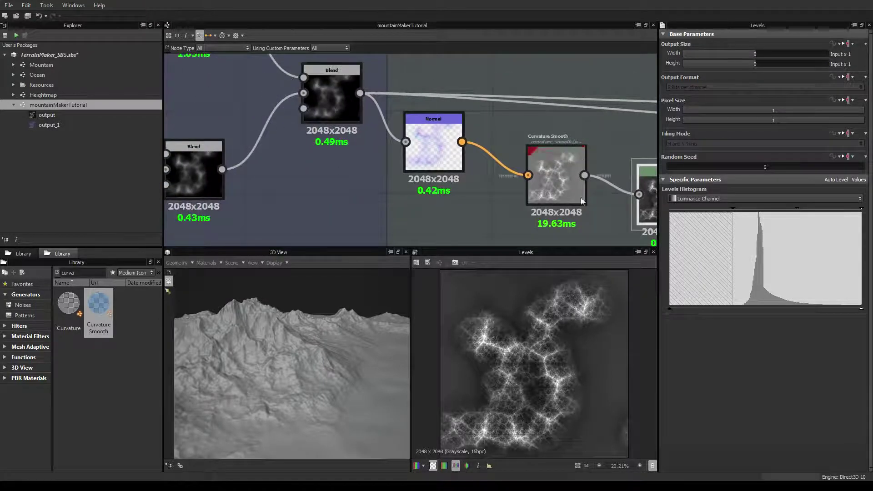
pyautogui.moveTo(621, 201); pyautogui.dragTo(457, 191, button='middle')
pyautogui.moveTo(606, 152); pyautogui.dragTo(604, 152, button='middle')
pyautogui.scroll(-3, 604, 152)
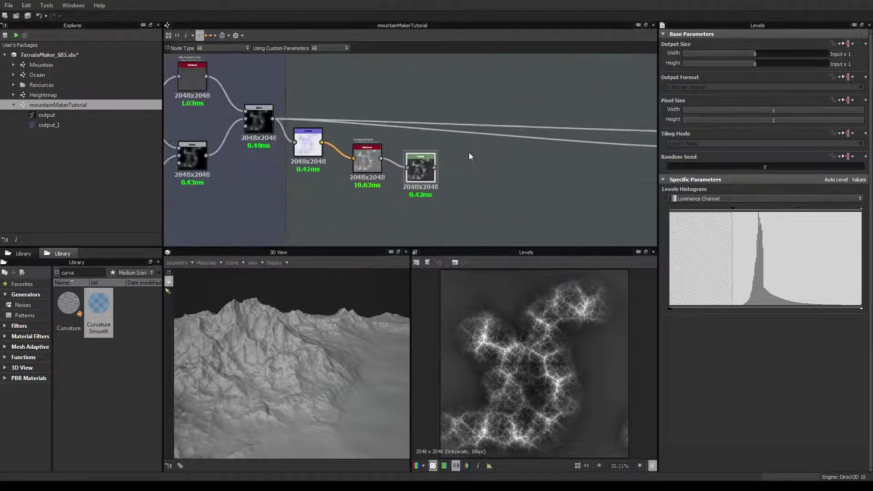
pyautogui.scroll(2, 209, 406)
pyautogui.moveTo(234, 398); pyautogui.dragTo(464, 209)
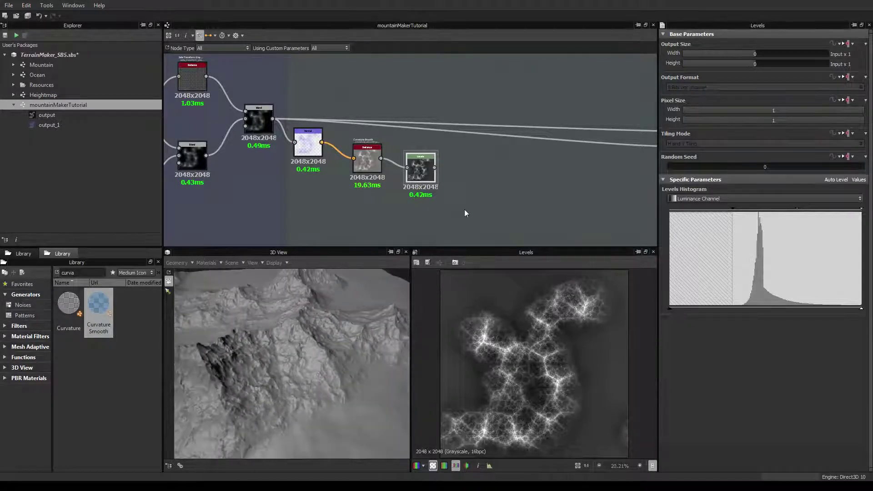
pyautogui.moveTo(291, 313); pyautogui.dragTo(335, 250)
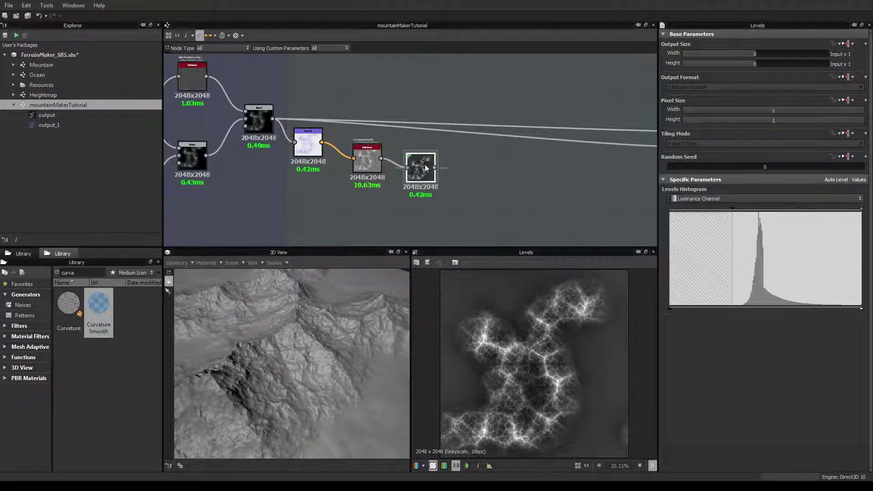
pyautogui.press('space')
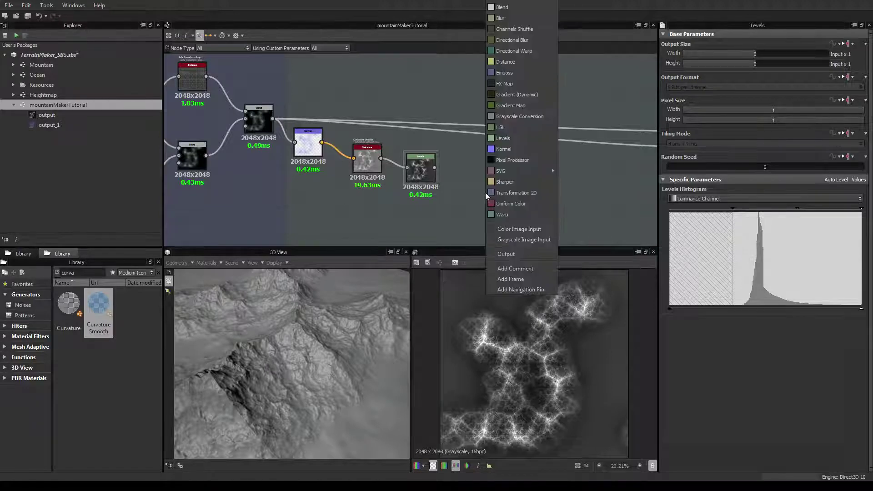
# - Add output_2 with diffuse usage, fed by Levels, placed beside the other outputs
pyautogui.press('o')
pyautogui.moveTo(485, 193); pyautogui.dragTo(518, 191)
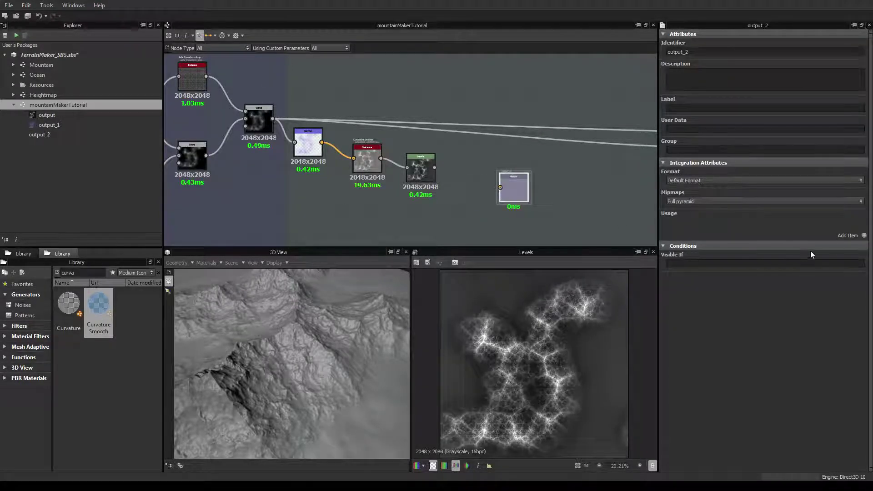
pyautogui.click(864, 236)
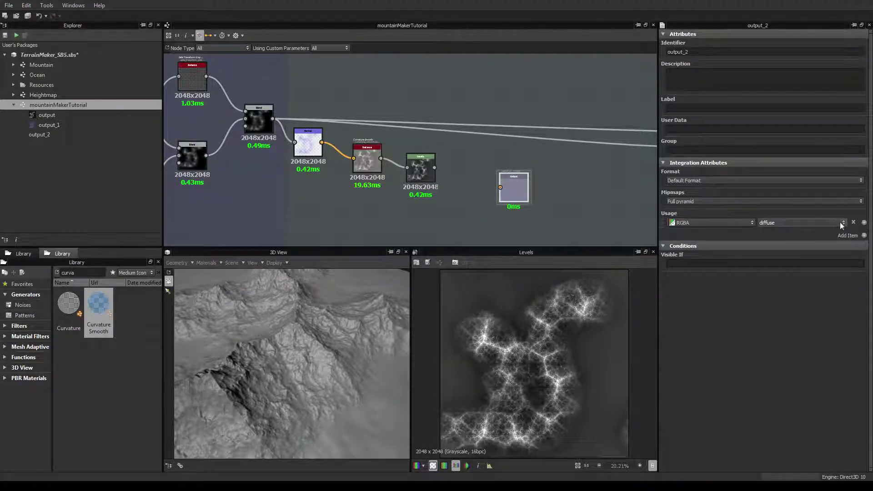
pyautogui.click(844, 222)
pyautogui.click(845, 222)
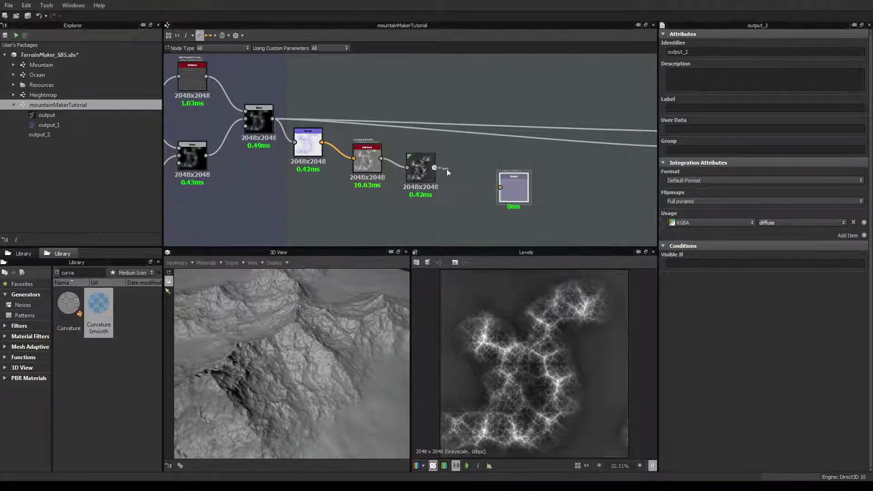
pyautogui.moveTo(446, 171); pyautogui.dragTo(500, 187)
pyautogui.scroll(-3, 502, 180)
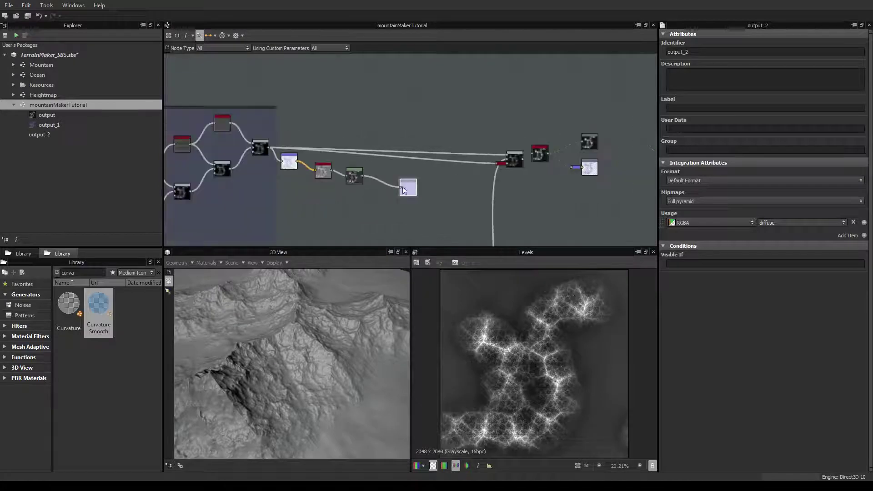
pyautogui.moveTo(404, 190); pyautogui.dragTo(588, 121)
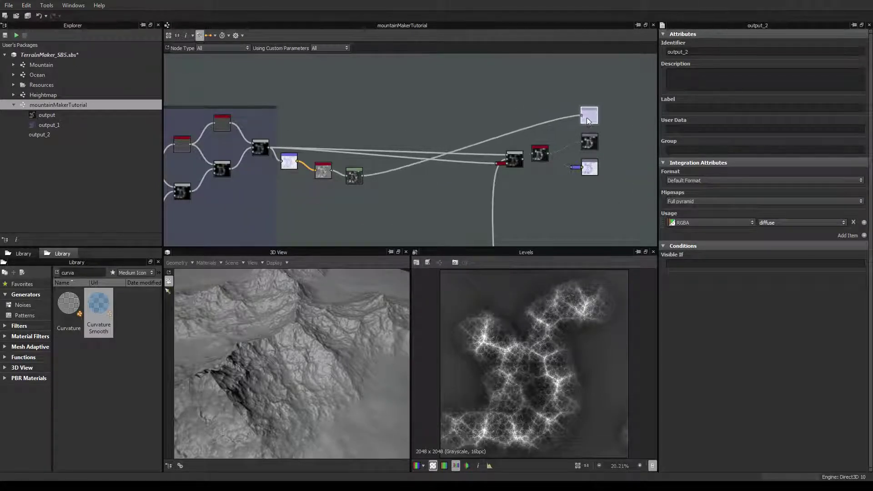
# - Show the graph outputs in the 3D view and orbit down to see the mountain ridge
pyautogui.rightClick(612, 110)
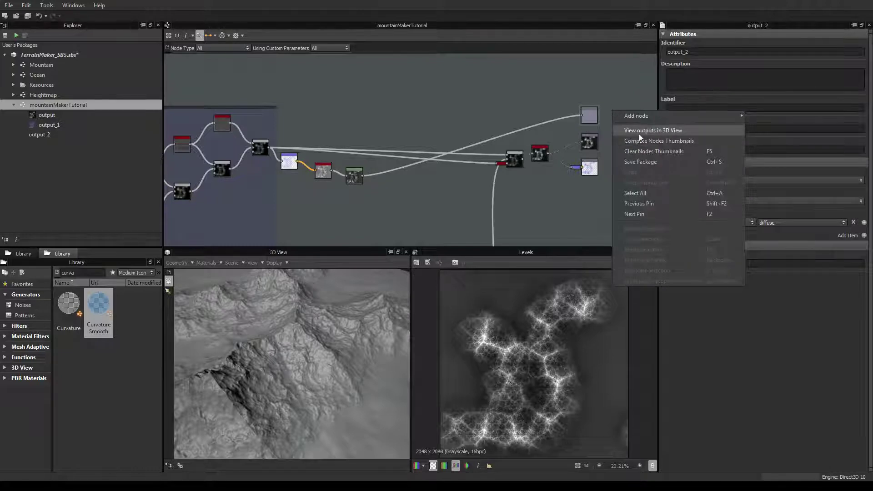
pyautogui.click(639, 132)
pyautogui.moveTo(306, 283); pyautogui.dragTo(254, 322)
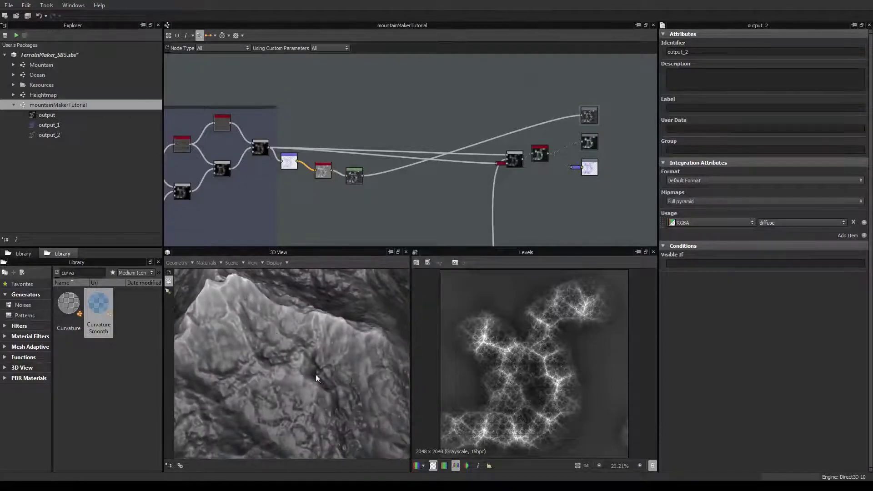
pyautogui.moveTo(315, 374)
pyautogui.mouseDown()
pyautogui.moveTo(304, 357)
pyautogui.moveTo(320, 370)
pyautogui.mouseUp()
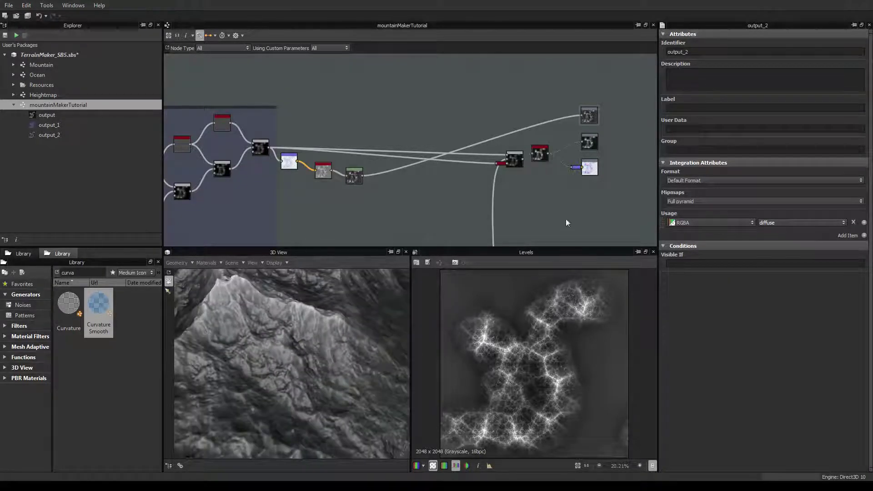
# - Lower the Normal and Curvature Smooth nodes, then test and reset the Levels output sliders
pyautogui.moveTo(291, 163); pyautogui.dragTo(291, 199)
pyautogui.moveTo(325, 176); pyautogui.dragTo(359, 205)
pyautogui.click(358, 205)
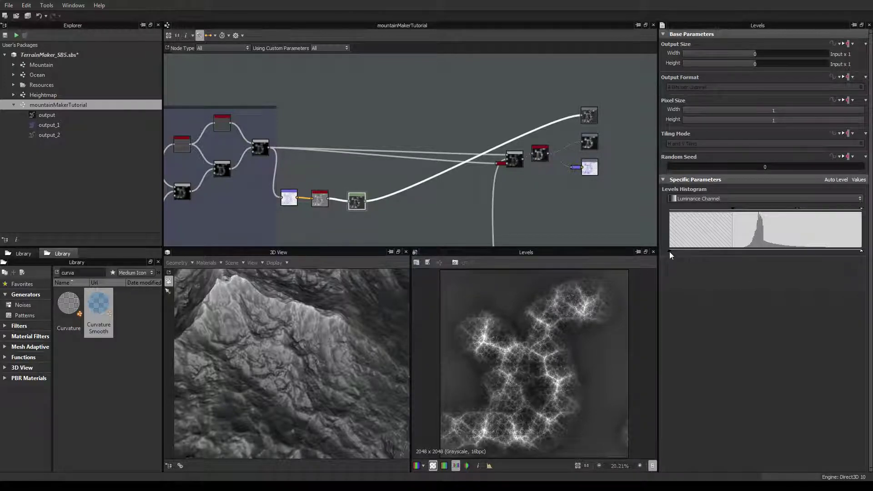
pyautogui.moveTo(670, 253); pyautogui.dragTo(760, 254)
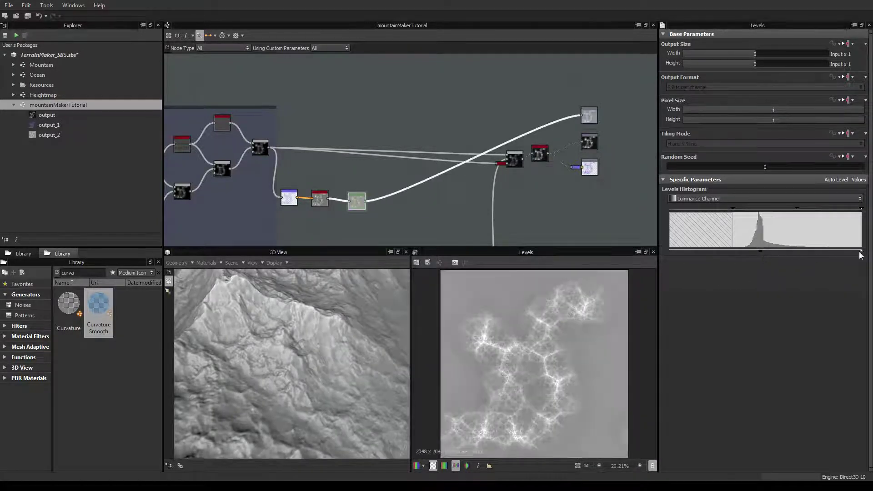
pyautogui.moveTo(862, 252)
pyautogui.mouseDown()
pyautogui.moveTo(666, 250)
pyautogui.moveTo(863, 252)
pyautogui.mouseUp()
pyautogui.moveTo(757, 253); pyautogui.dragTo(588, 253)
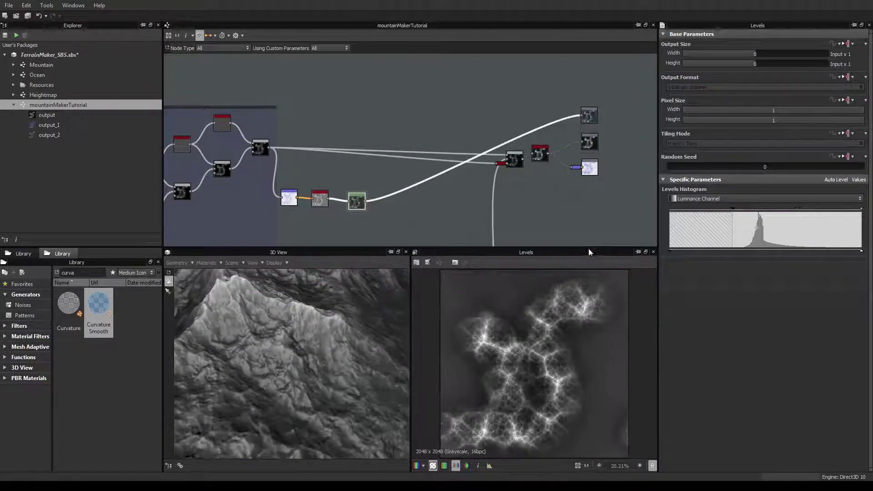
pyautogui.click(381, 221)
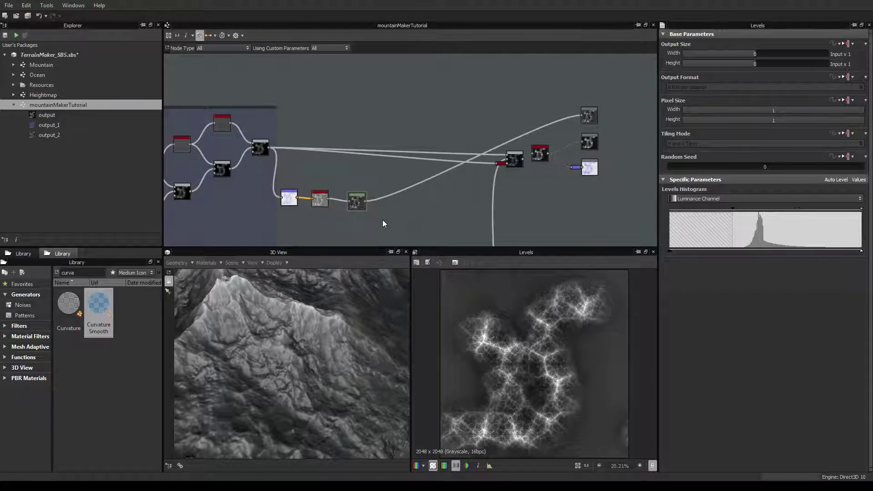
pyautogui.click(260, 147)
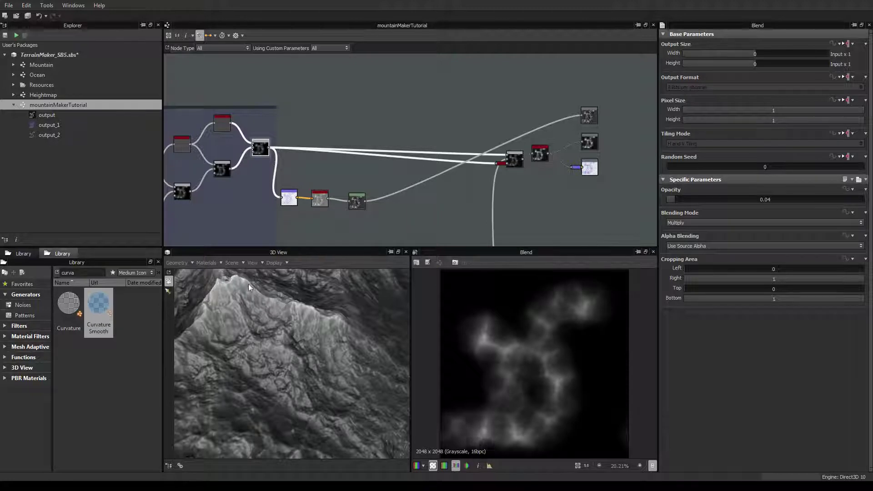
# - Compact the Normal, Curvature Smooth and Levels chain into a tight row
pyautogui.click(361, 203)
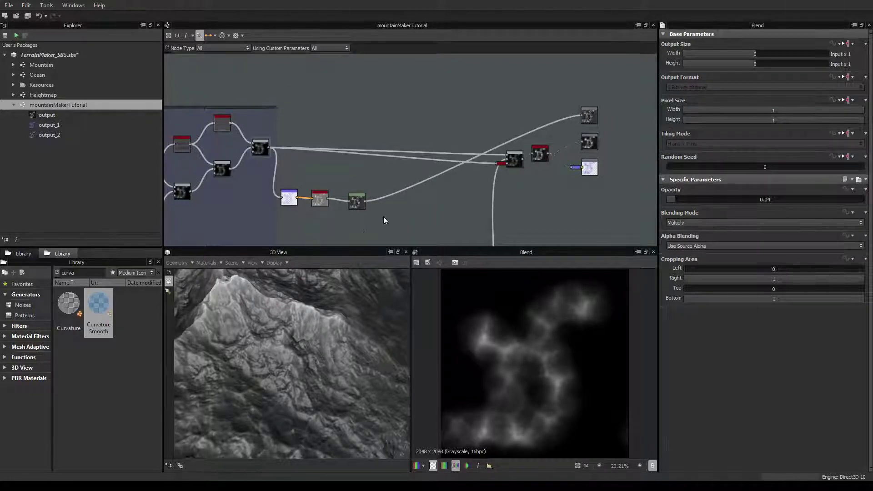
pyautogui.click(292, 202)
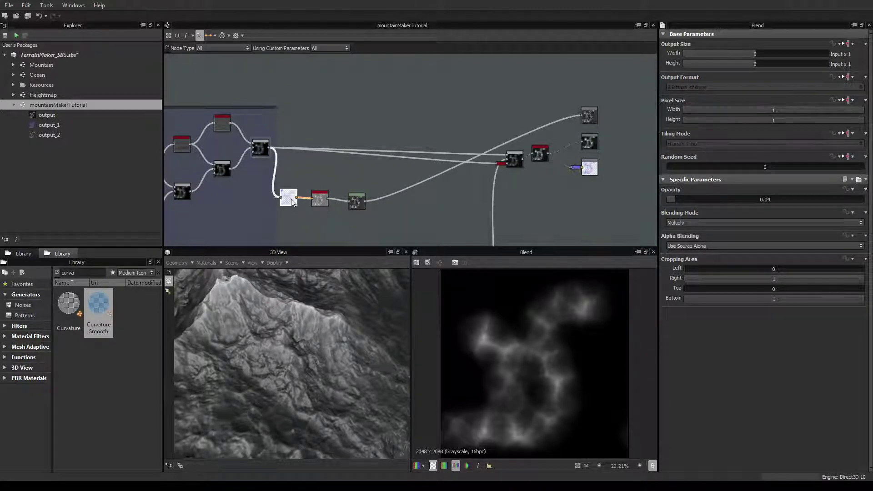
pyautogui.press('d')
pyautogui.click(319, 202)
pyautogui.press('d')
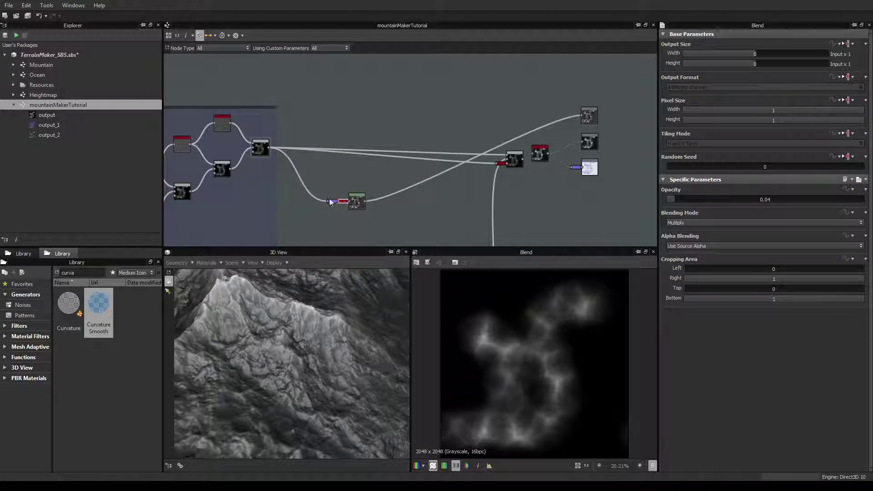
pyautogui.click(358, 201)
pyautogui.scroll(6, 357, 200)
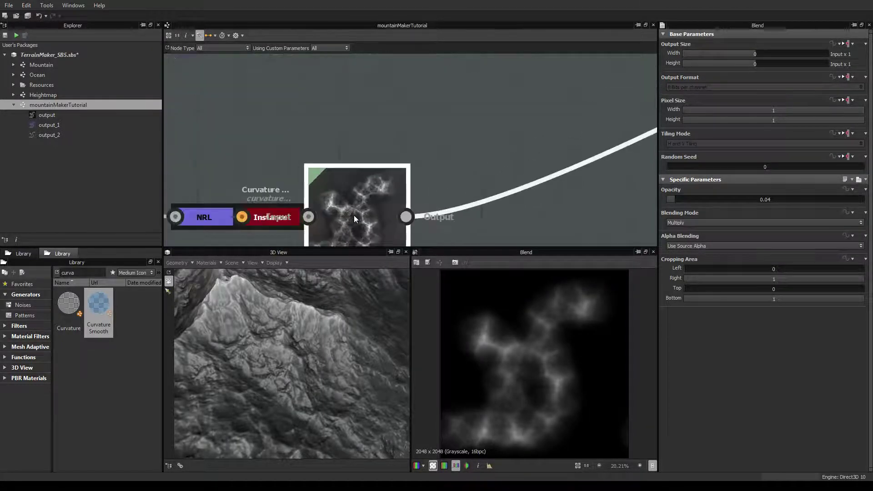
pyautogui.scroll(-6, 353, 215)
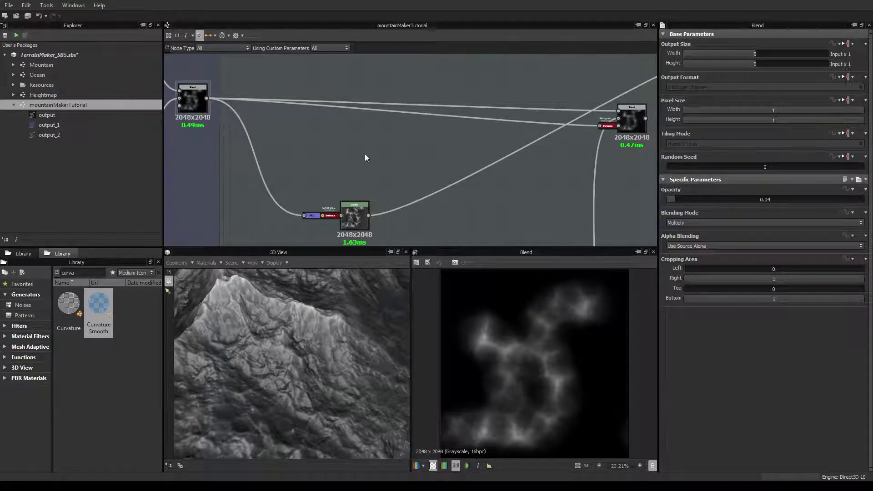
# - Add a new erosion Blend node and feed the Levels mask into it
pyautogui.rightClick(384, 162)
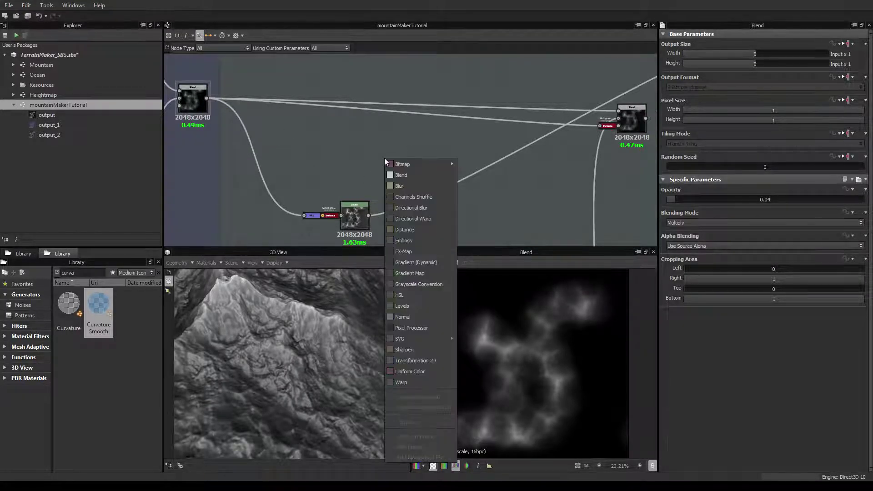
pyautogui.click(394, 175)
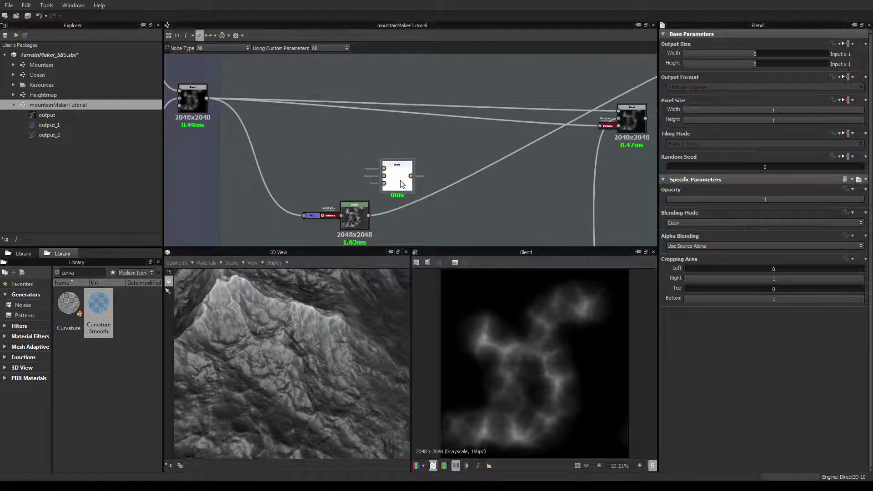
pyautogui.moveTo(413, 210); pyautogui.dragTo(427, 225)
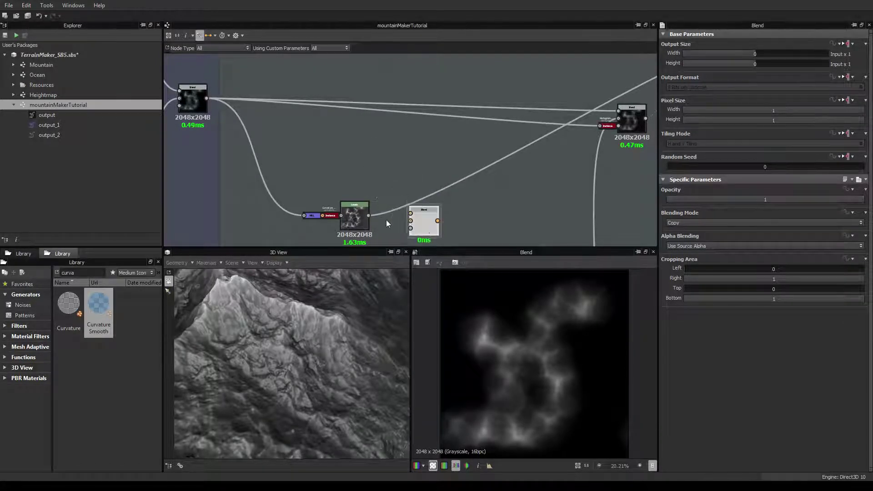
pyautogui.moveTo(369, 216); pyautogui.dragTo(410, 221)
pyautogui.click(202, 104)
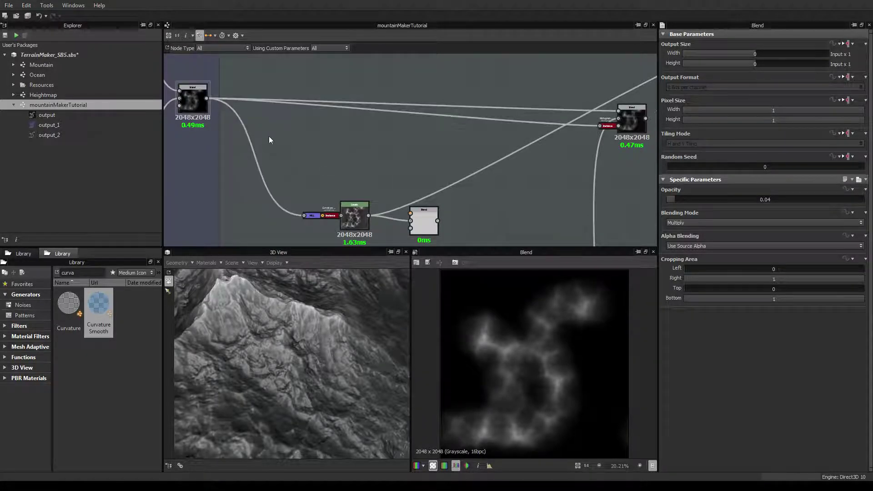
# - Replace the old Levels with a new one between the mountain source and the erosion Blend
pyautogui.rightClick(347, 154)
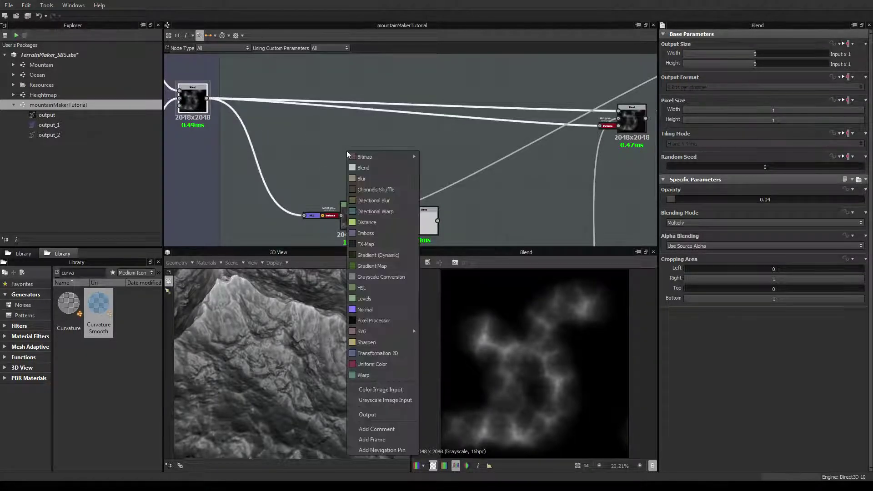
pyautogui.click(364, 299)
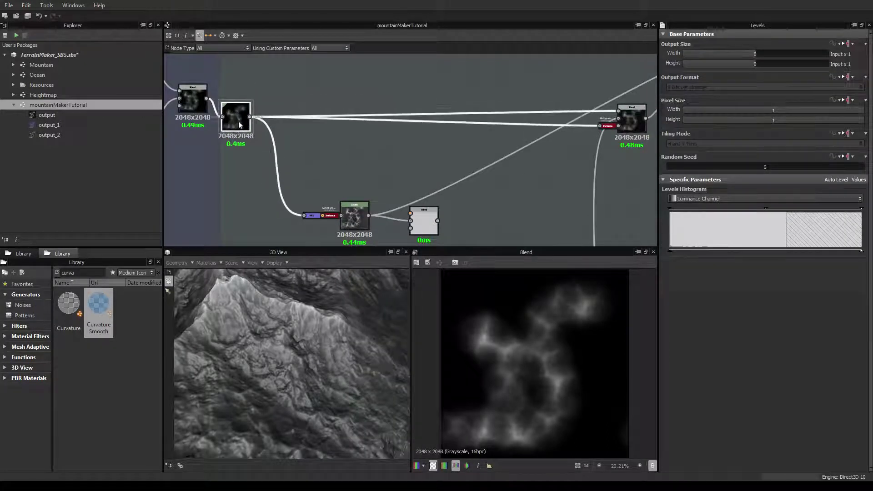
pyautogui.press('Delete')
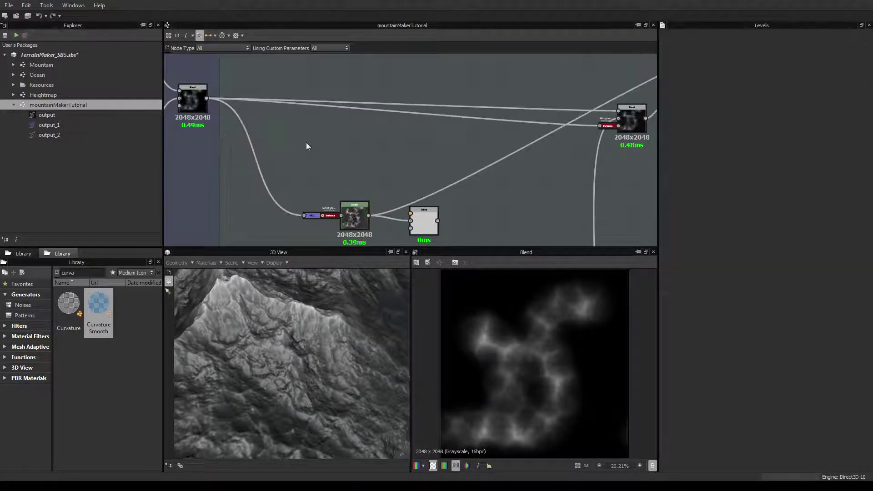
pyautogui.rightClick(306, 143)
pyautogui.click(324, 290)
pyautogui.moveTo(207, 99); pyautogui.dragTo(299, 144)
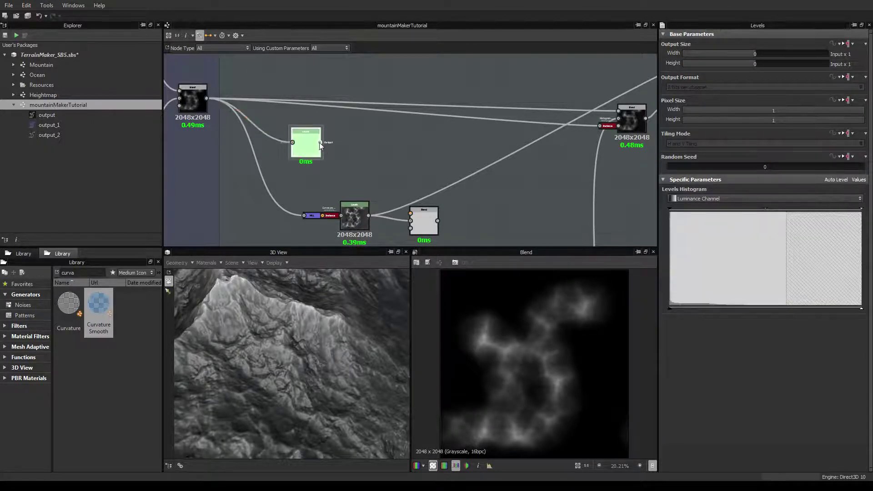
pyautogui.moveTo(411, 218); pyautogui.dragTo(423, 221)
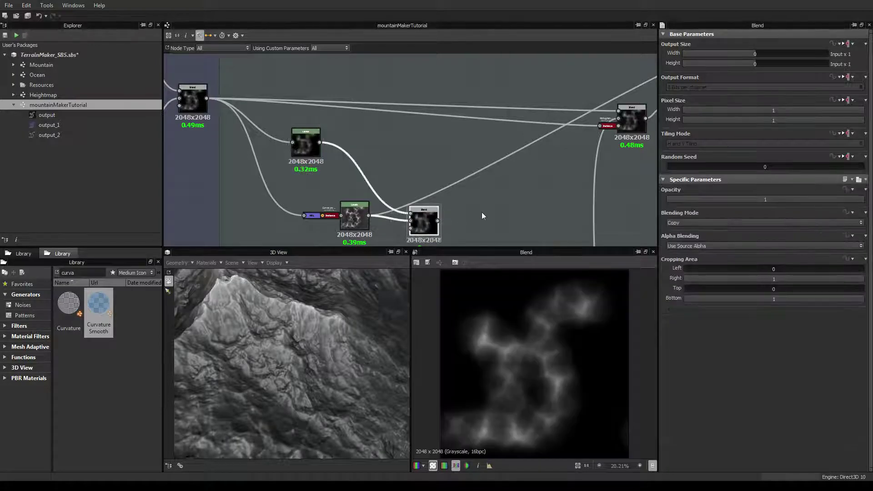
# - Route the erosion Blend output into the downstream Blend and check the terrain in 3D
pyautogui.scroll(3, 435, 223)
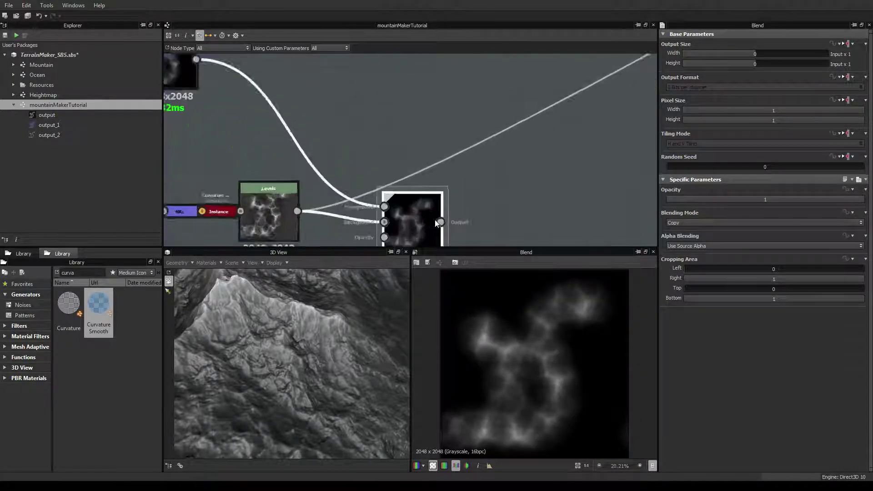
pyautogui.scroll(-3, 436, 222)
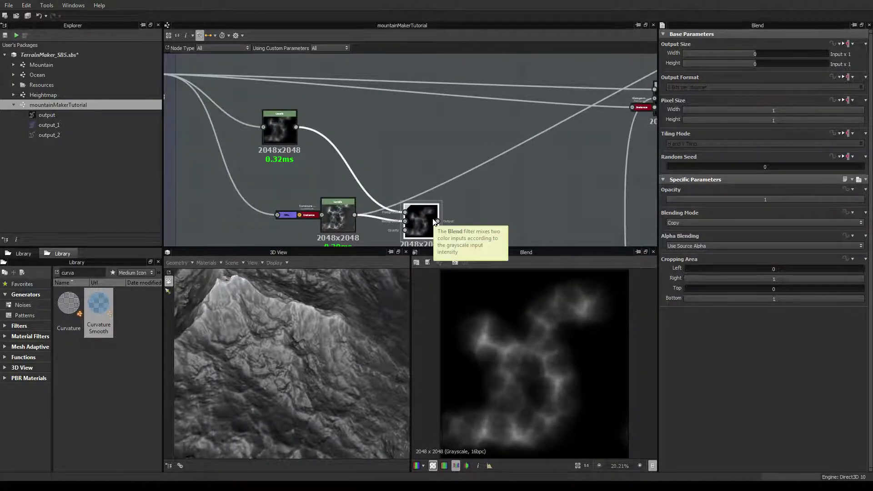
pyautogui.scroll(-2, 423, 216)
pyautogui.scroll(-2, 435, 207)
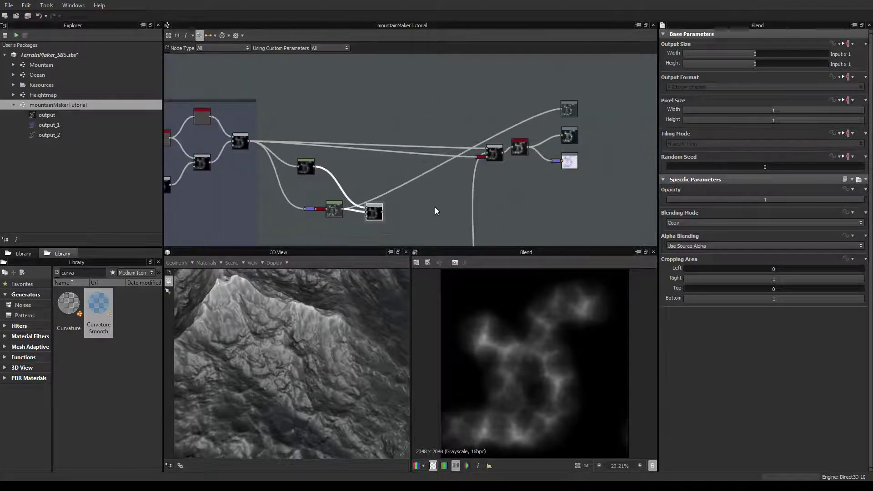
pyautogui.moveTo(385, 211); pyautogui.dragTo(556, 110)
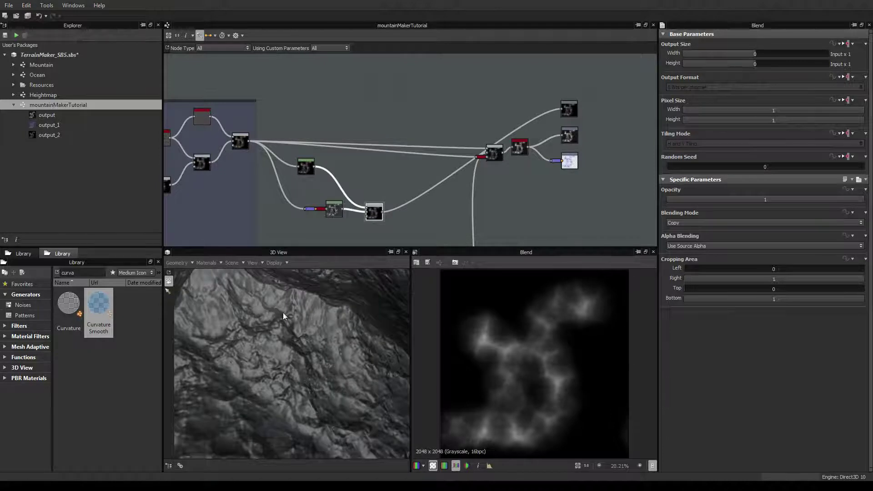
pyautogui.moveTo(283, 312); pyautogui.dragTo(280, 331)
pyautogui.moveTo(239, 350); pyautogui.dragTo(243, 363, button='right')
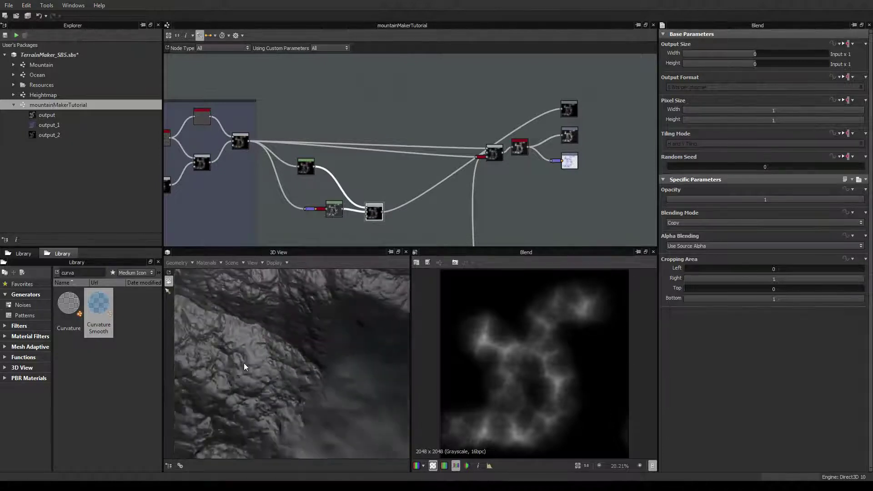
pyautogui.moveTo(244, 362); pyautogui.dragTo(263, 358, button='middle')
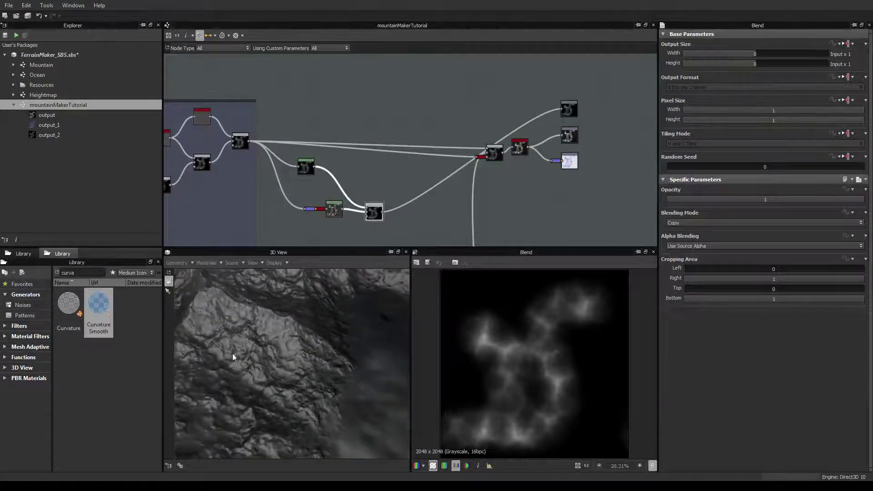
pyautogui.moveTo(233, 353); pyautogui.dragTo(237, 331)
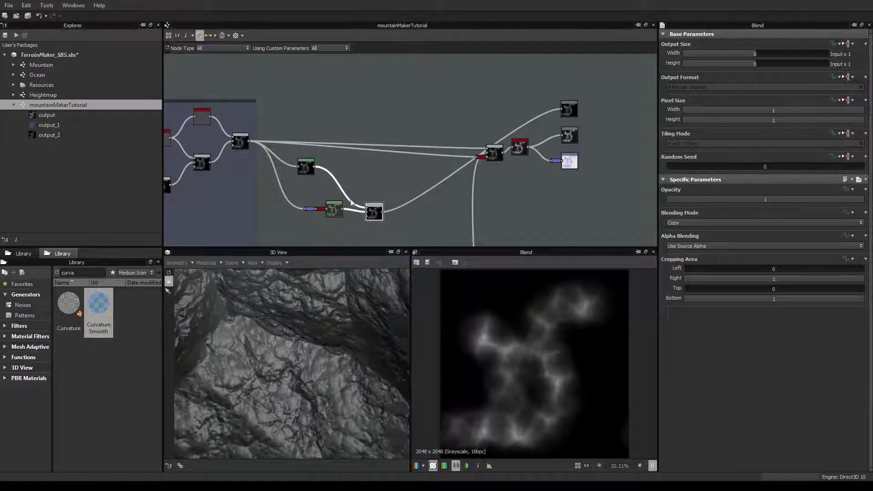
# - Adjust the new Levels output sliders so the mask turns white with dark patches
pyautogui.click(298, 169)
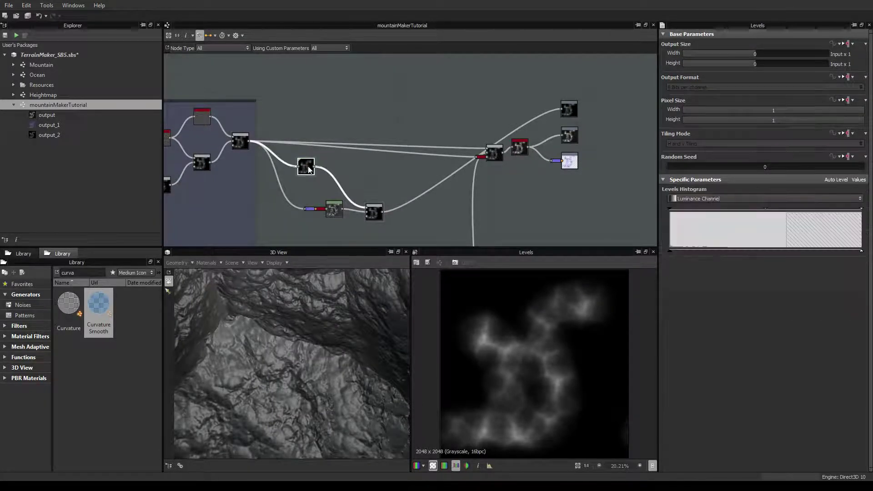
pyautogui.moveTo(670, 251); pyautogui.dragTo(642, 251)
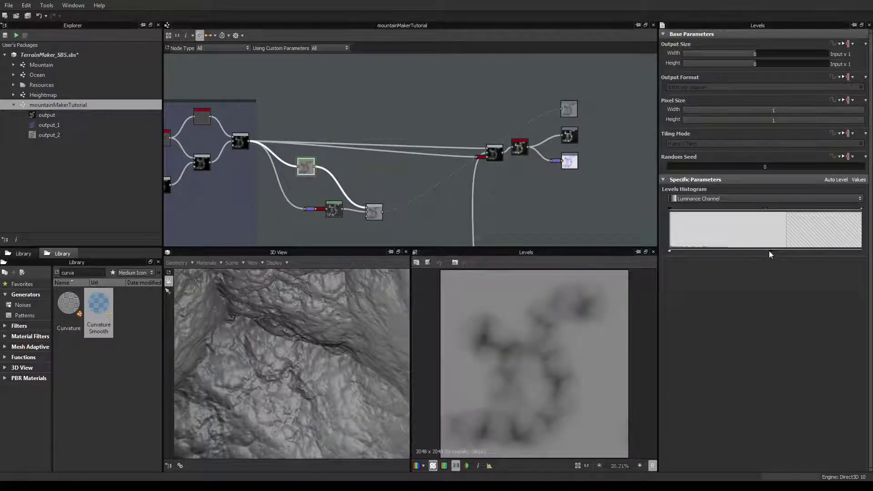
pyautogui.moveTo(768, 250); pyautogui.dragTo(858, 249)
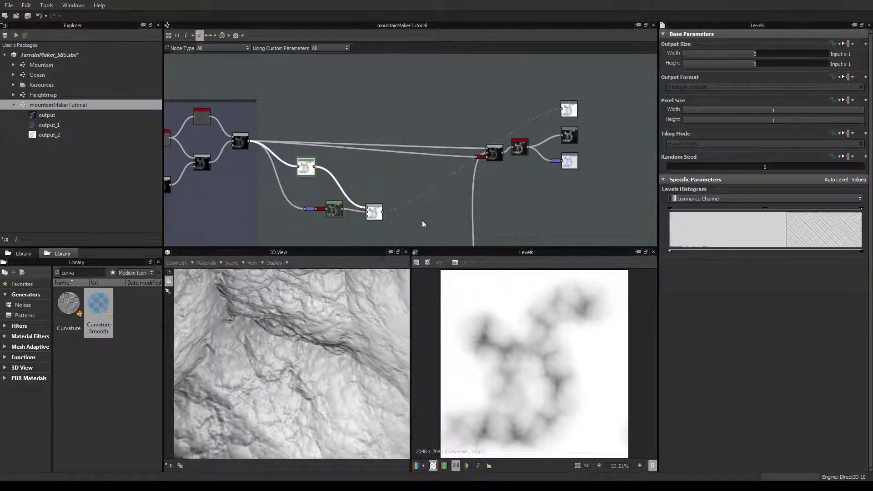
pyautogui.scroll(2, 429, 220)
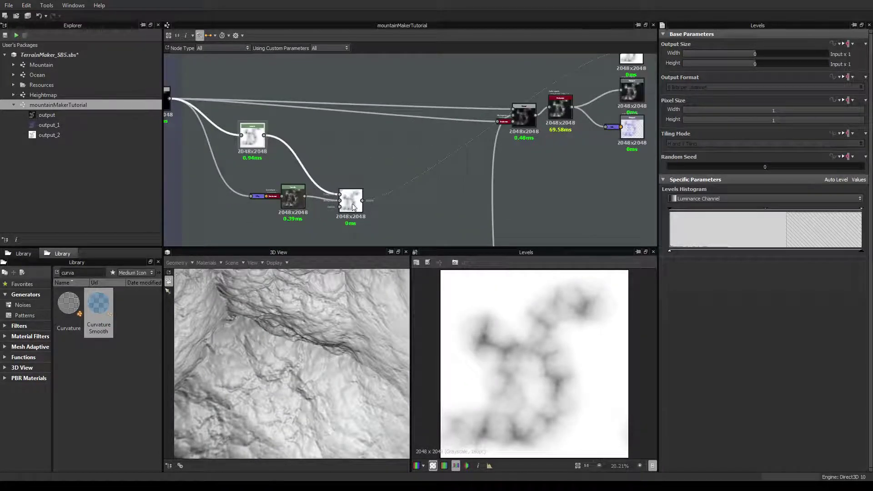
# - Set the erosion Blend's blending mode to Add Sub
pyautogui.click(353, 207)
pyautogui.click(702, 222)
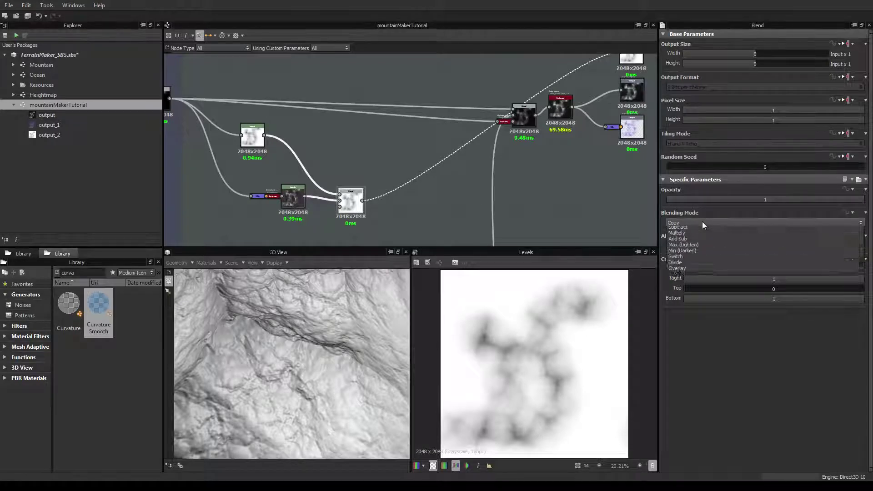
pyautogui.click(689, 255)
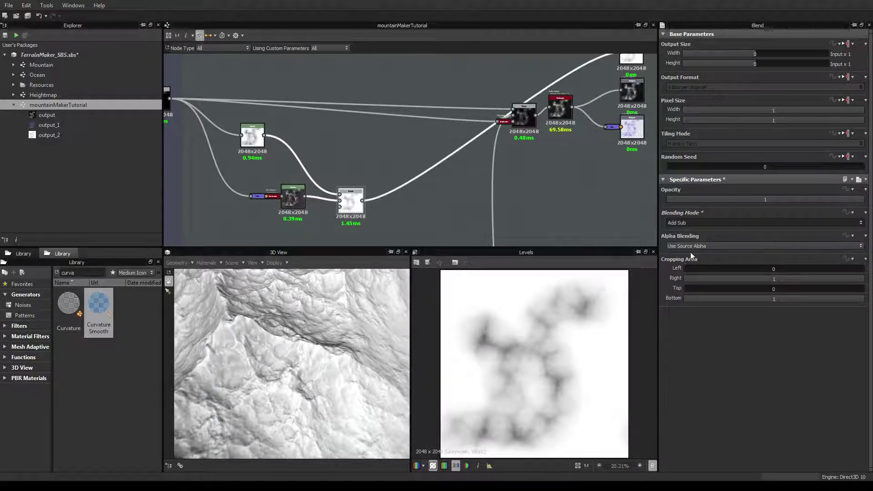
pyautogui.moveTo(308, 334); pyautogui.dragTo(277, 299)
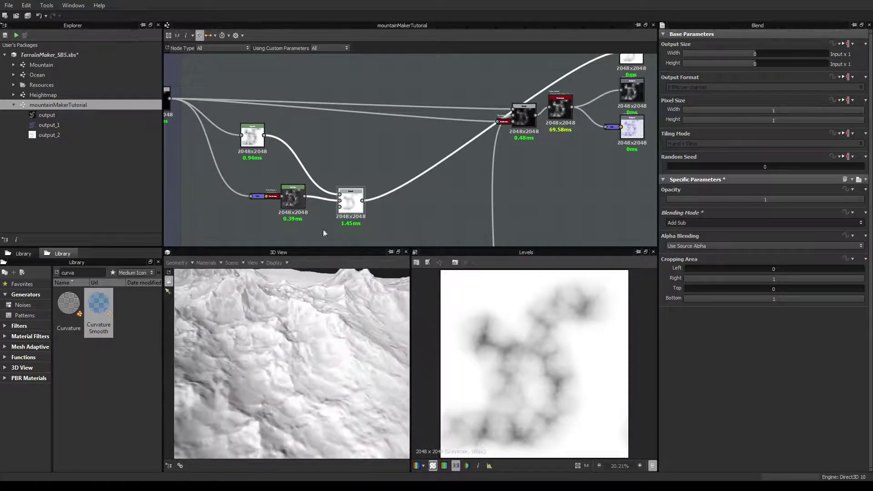
# - Move the Blend up-right and apply Auto Level to the upper Levels node
pyautogui.moveTo(350, 201); pyautogui.dragTo(376, 192)
pyautogui.click(255, 146)
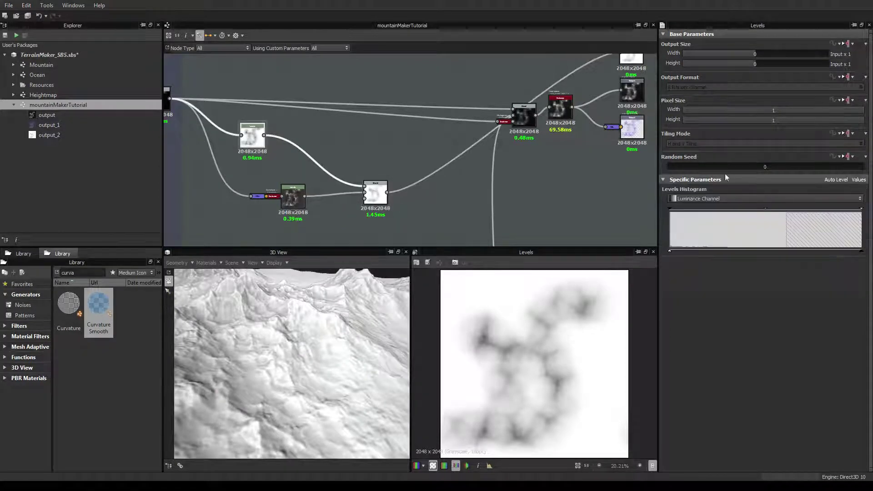
pyautogui.click(836, 180)
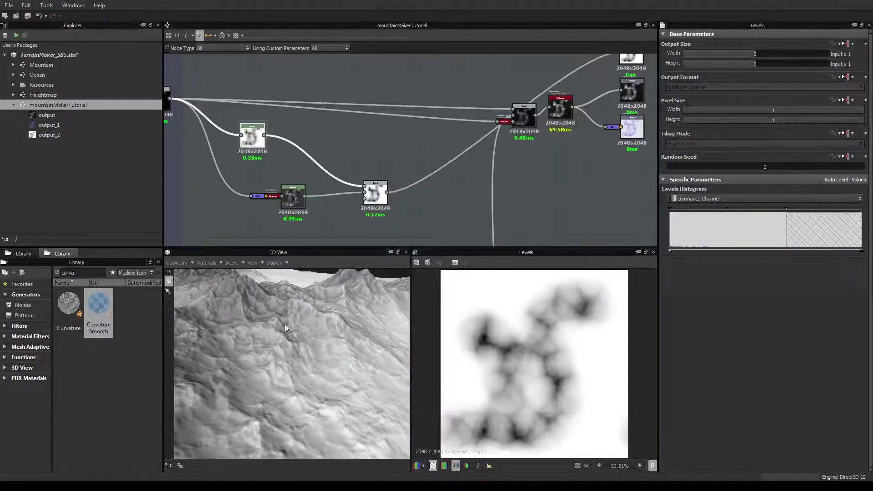
pyautogui.moveTo(287, 311); pyautogui.dragTo(252, 405)
pyautogui.moveTo(254, 374); pyautogui.dragTo(245, 340)
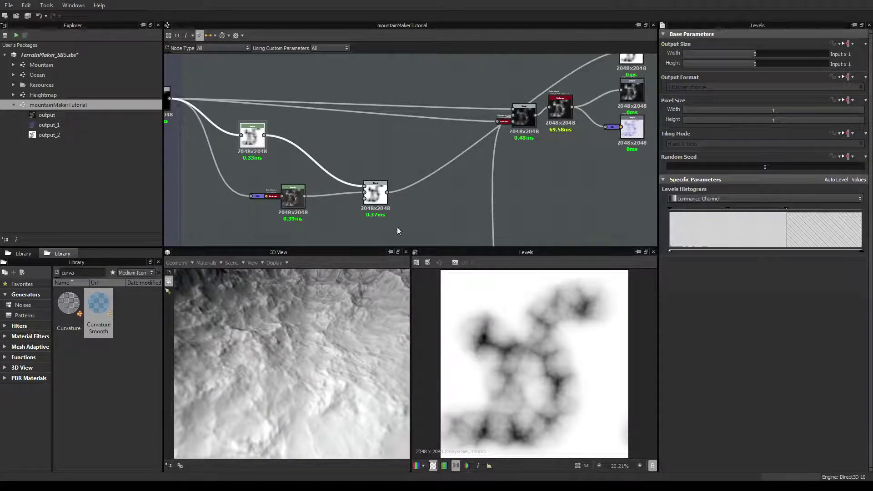
pyautogui.moveTo(260, 341); pyautogui.dragTo(292, 328)
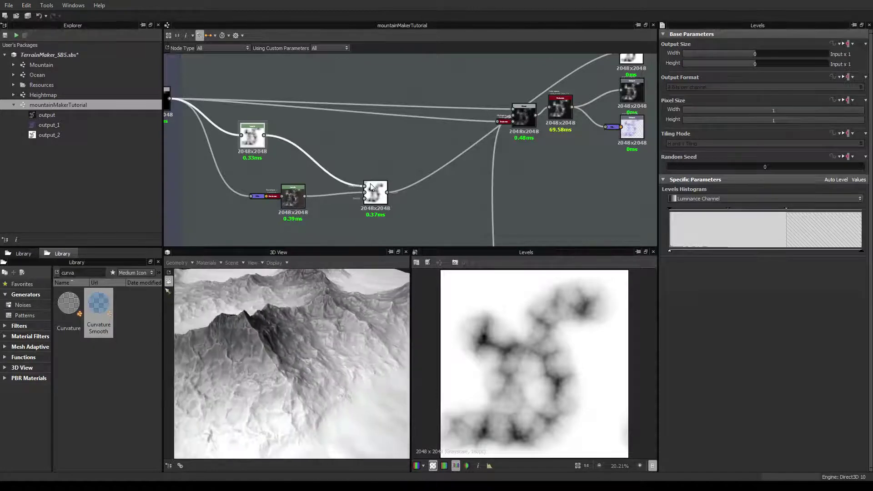
pyautogui.click(372, 196)
pyautogui.scroll(3, 369, 196)
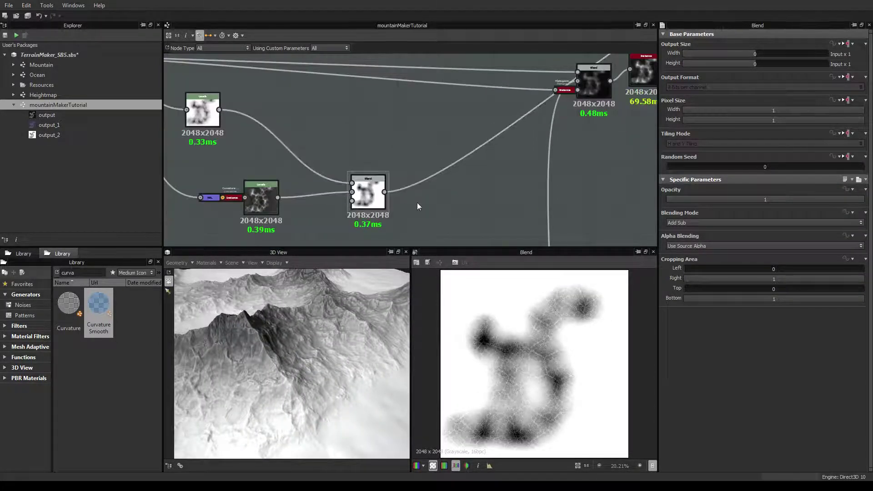
# - Insert a new Levels node after the erosion Blend and link it to the top output
pyautogui.press('space')
pyautogui.press('l')
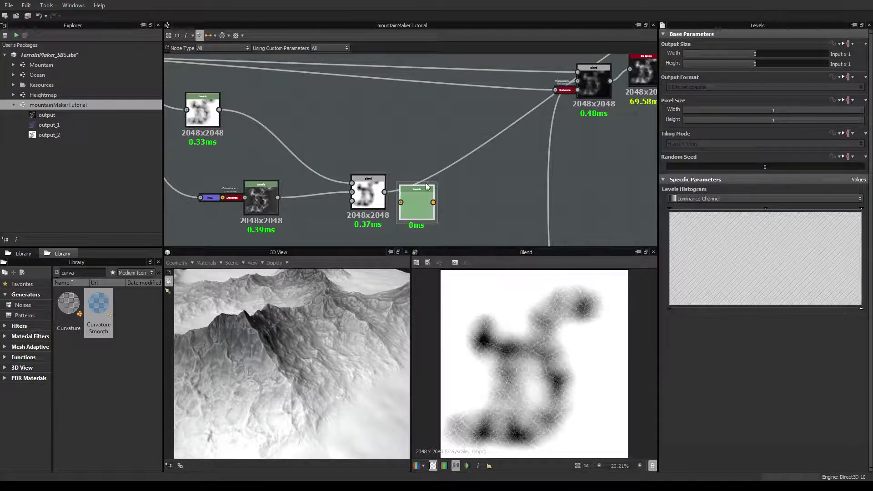
pyautogui.moveTo(411, 200)
pyautogui.mouseDown()
pyautogui.moveTo(421, 190)
pyautogui.moveTo(411, 192)
pyautogui.mouseUp()
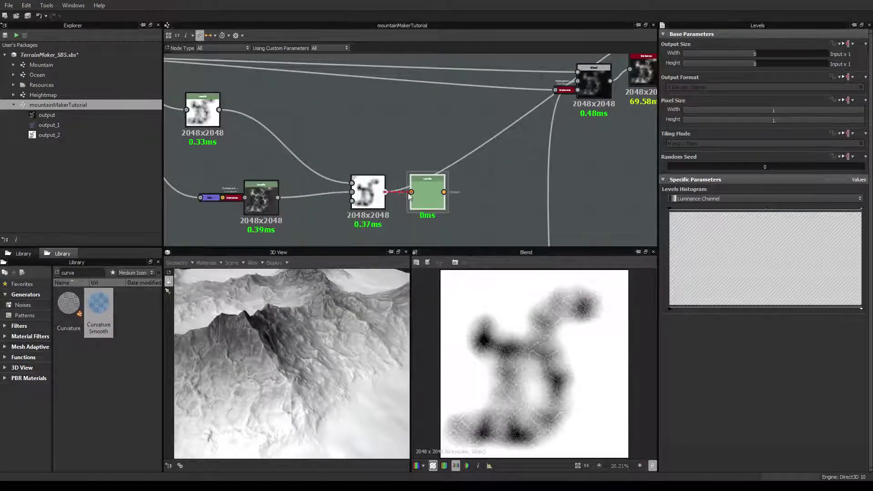
pyautogui.moveTo(480, 184); pyautogui.dragTo(478, 185, button='middle')
pyautogui.scroll(-3, 478, 185)
pyautogui.moveTo(447, 182); pyautogui.dragTo(589, 83)
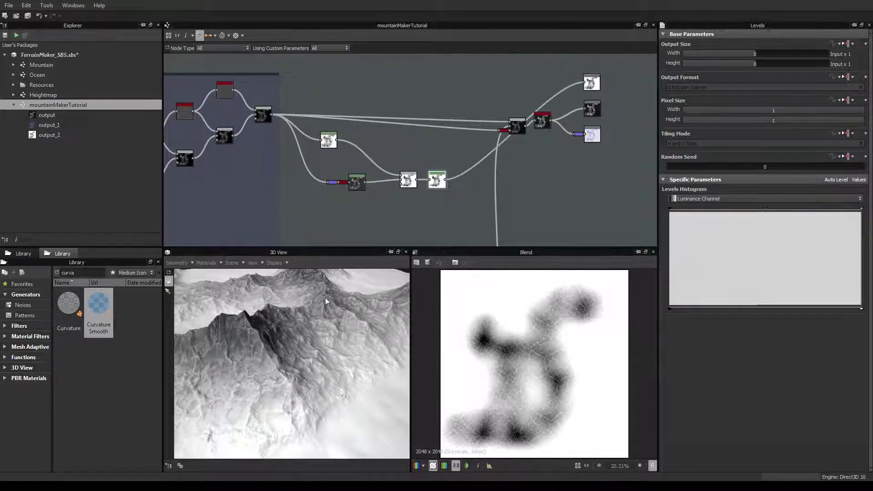
pyautogui.moveTo(325, 297); pyautogui.dragTo(283, 358)
# - Dock the upper Levels onto the Blend input and rearrange the erosion nodes into a compact row
pyautogui.scroll(-3, 283, 354)
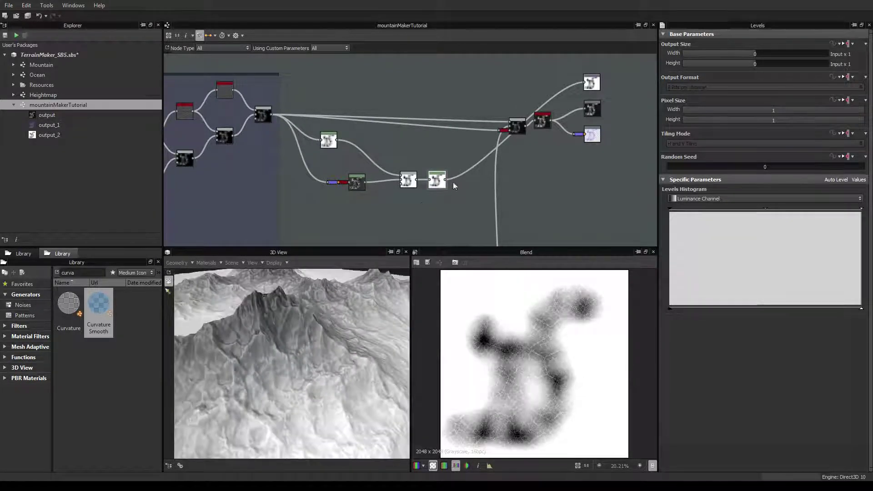
pyautogui.click(333, 143)
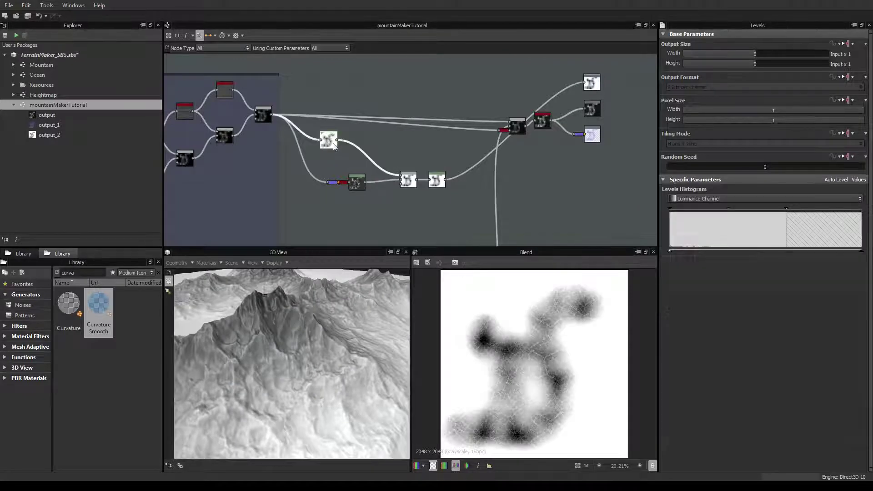
pyautogui.press('d')
pyautogui.moveTo(358, 181); pyautogui.dragTo(318, 197)
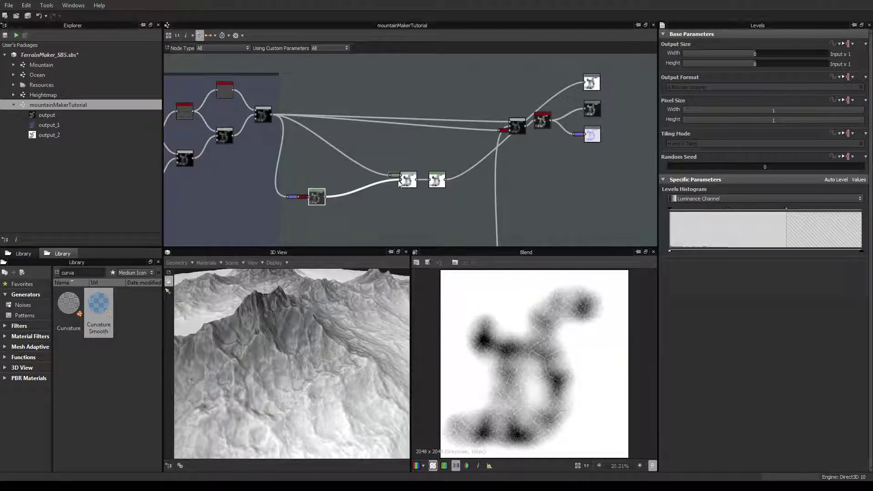
pyautogui.moveTo(403, 181); pyautogui.dragTo(337, 182)
pyautogui.moveTo(436, 181); pyautogui.dragTo(392, 181)
pyautogui.scroll(1, 279, 197)
pyautogui.moveTo(280, 196); pyautogui.dragTo(352, 205, button='middle')
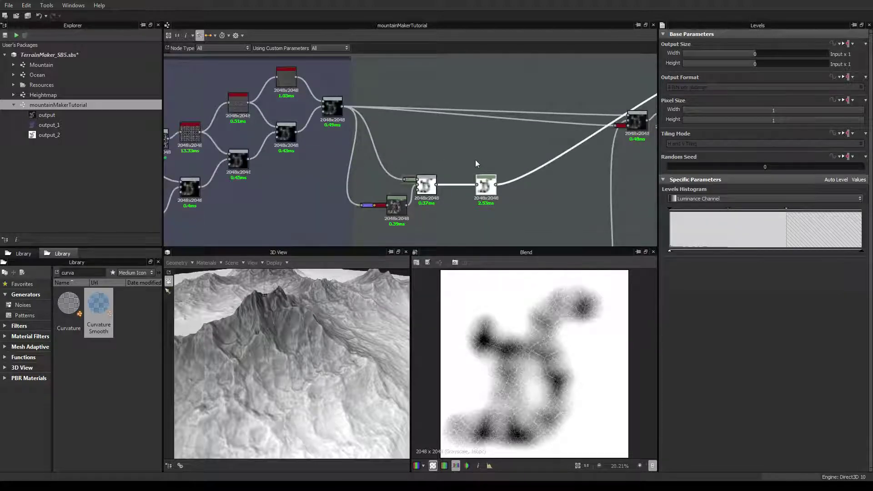
pyautogui.moveTo(475, 163); pyautogui.dragTo(468, 176, button='middle')
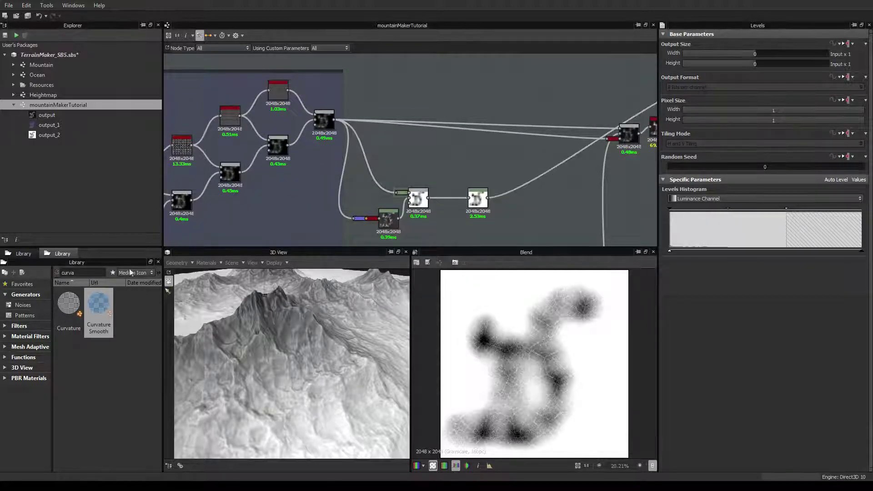
# - Add a Blur HQ Grayscale node from the library, connect it, and give it intensity 3
pyautogui.click(87, 274)
pyautogui.write('blur')
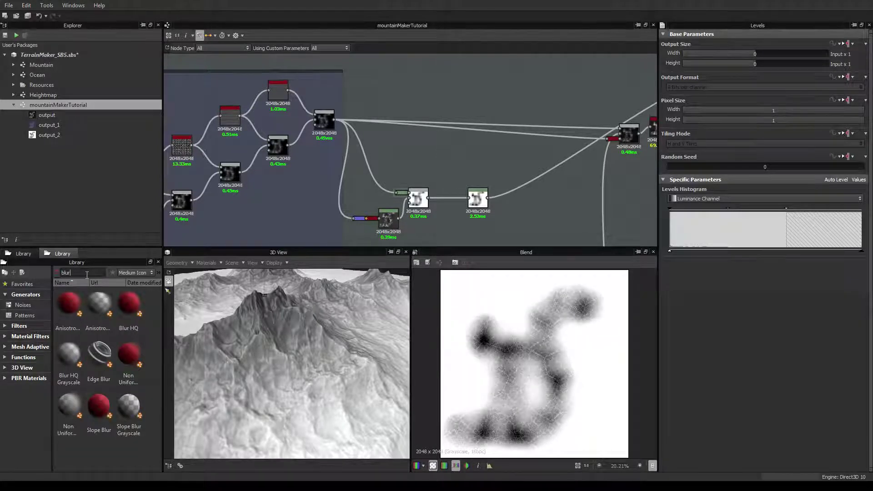
pyautogui.moveTo(68, 359); pyautogui.dragTo(434, 157)
pyautogui.moveTo(334, 120); pyautogui.dragTo(429, 166)
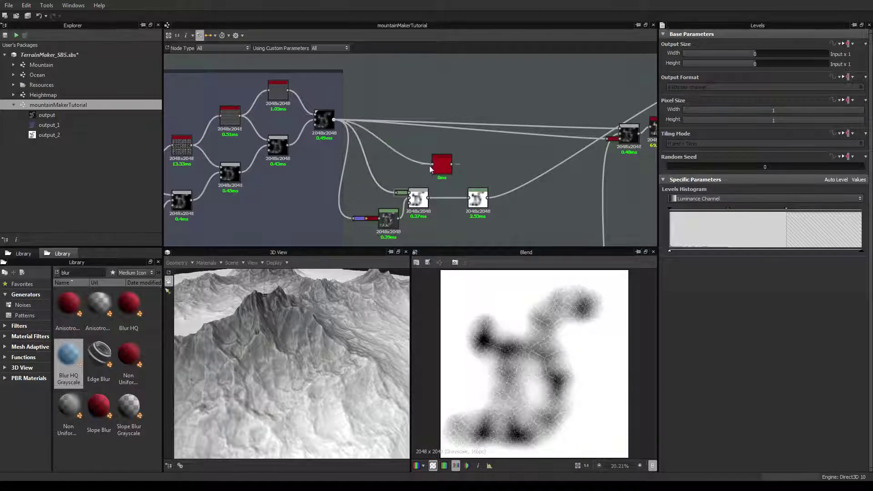
pyautogui.click(443, 168)
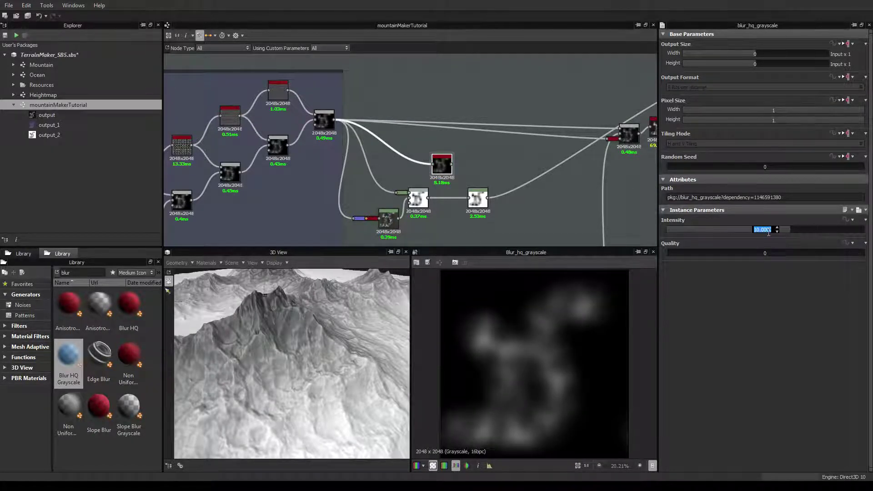
pyautogui.press('Return')
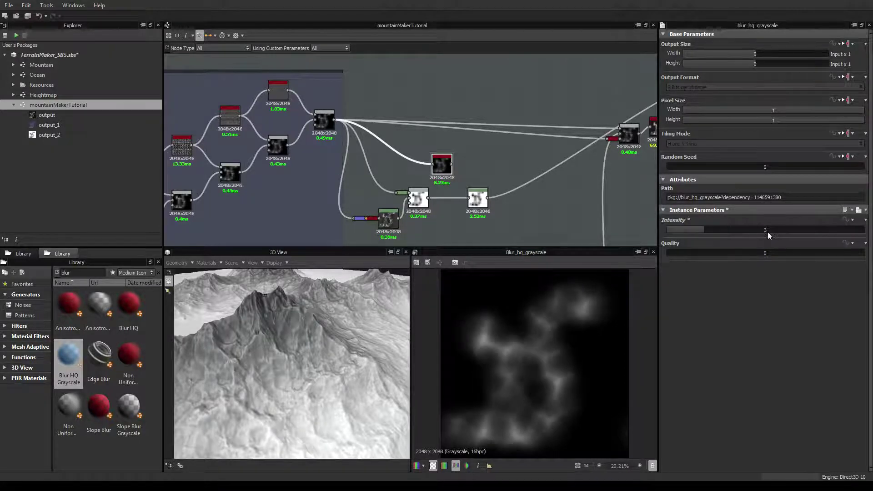
pyautogui.moveTo(444, 159); pyautogui.dragTo(436, 152)
# - Add a Blend node combining the blur and Levels outputs, and move the outgoing links onto it
pyautogui.rightClick(494, 168)
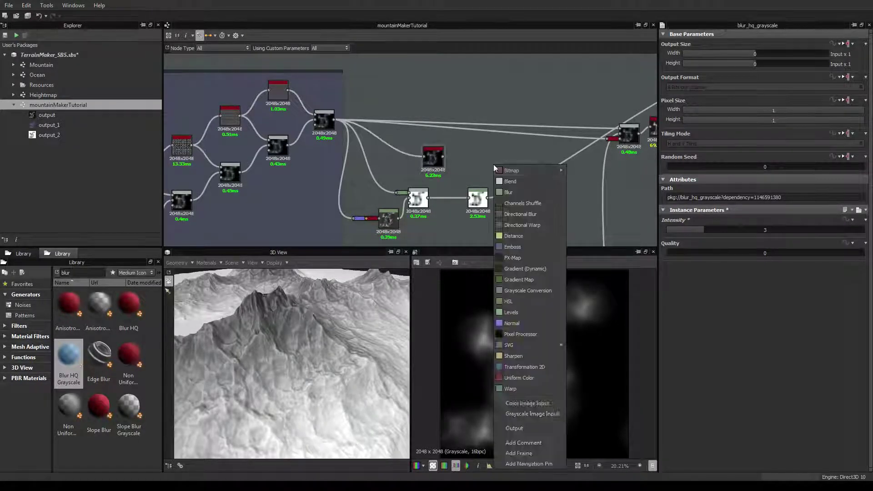
pyautogui.click(510, 181)
pyautogui.moveTo(434, 161); pyautogui.dragTo(435, 147)
pyautogui.moveTo(493, 165); pyautogui.dragTo(491, 167)
pyautogui.click(478, 201)
pyautogui.moveTo(479, 200); pyautogui.dragTo(479, 173)
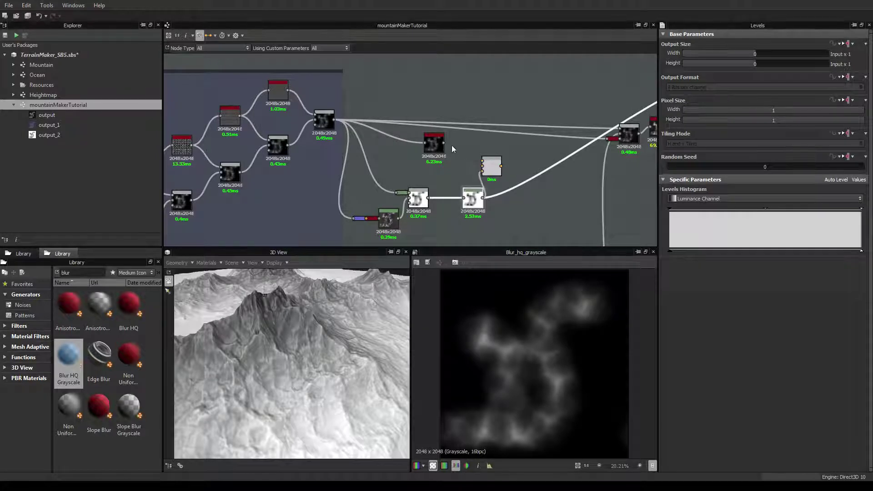
pyautogui.moveTo(444, 142); pyautogui.dragTo(482, 164)
pyautogui.moveTo(336, 121); pyautogui.dragTo(480, 169)
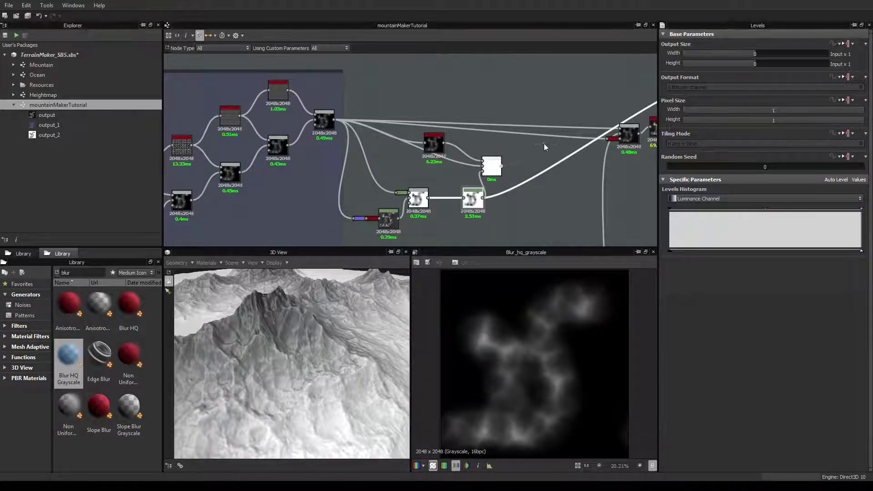
pyautogui.keyDown('shift'); pyautogui.moveTo(333, 120); pyautogui.dragTo(500, 165); pyautogui.keyUp('shift')
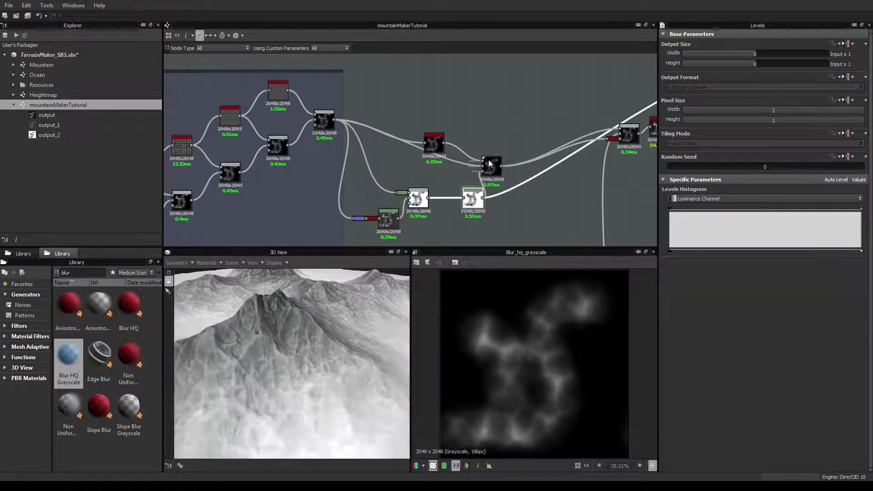
pyautogui.moveTo(329, 335); pyautogui.dragTo(318, 313)
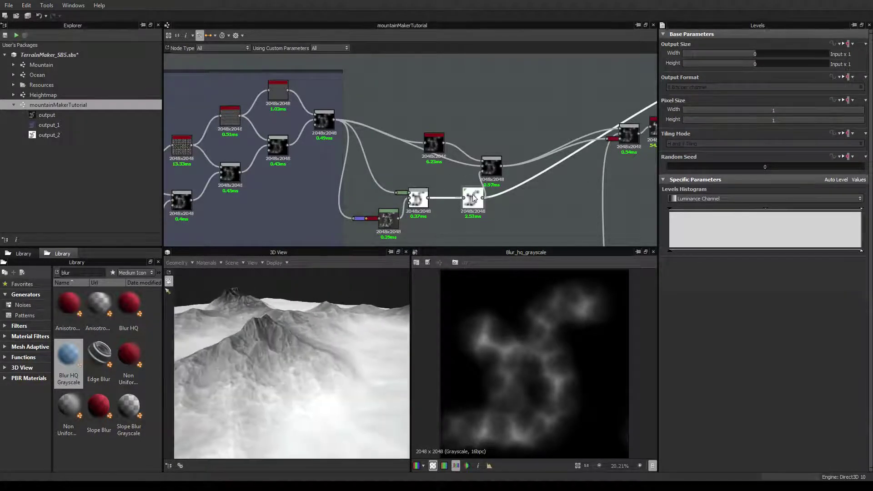
# - Preview the Levels output and shift its midtones to darken the inverted mask
pyautogui.moveTo(472, 197); pyautogui.dragTo(461, 200)
pyautogui.doubleClick(461, 200)
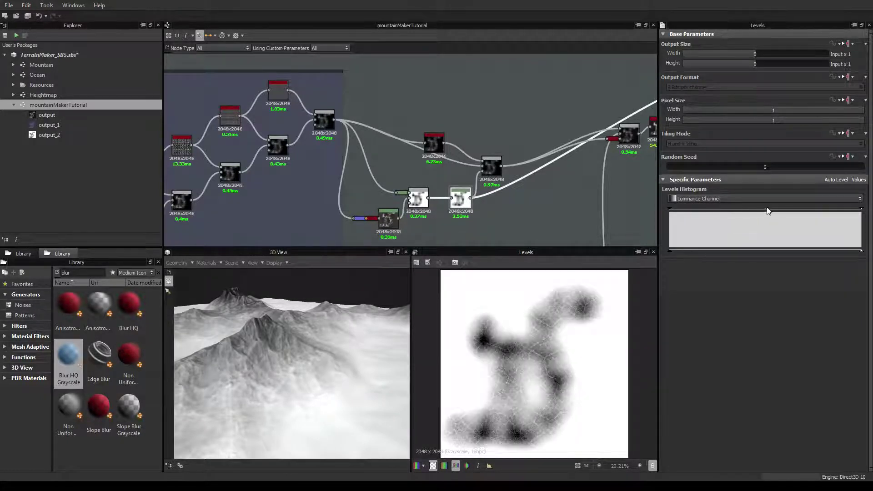
pyautogui.moveTo(767, 211); pyautogui.dragTo(744, 213)
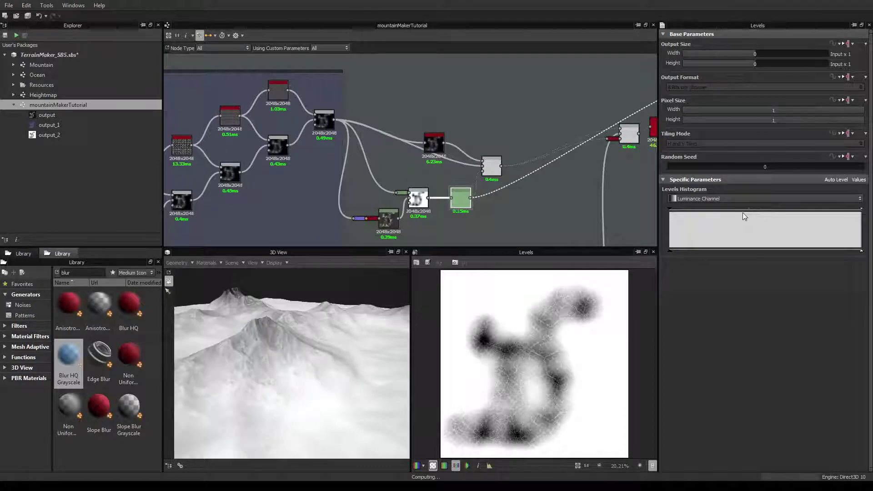
pyautogui.moveTo(752, 210); pyautogui.dragTo(787, 209)
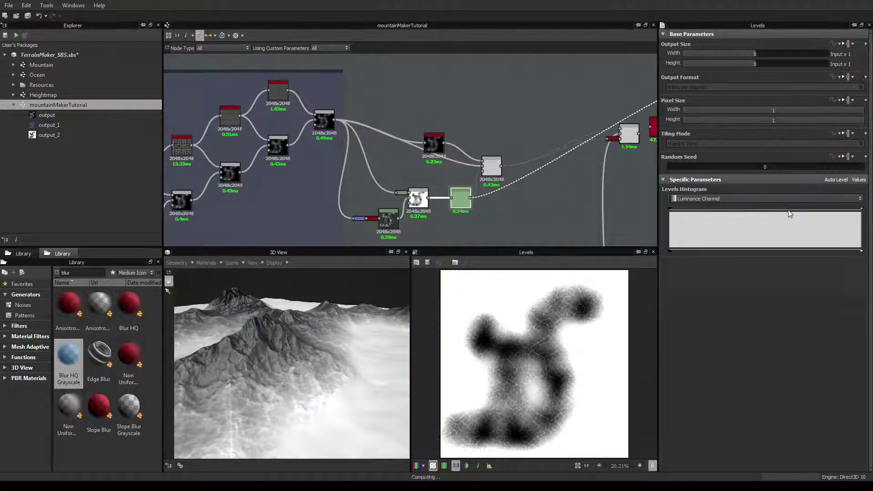
pyautogui.moveTo(317, 364); pyautogui.dragTo(270, 343)
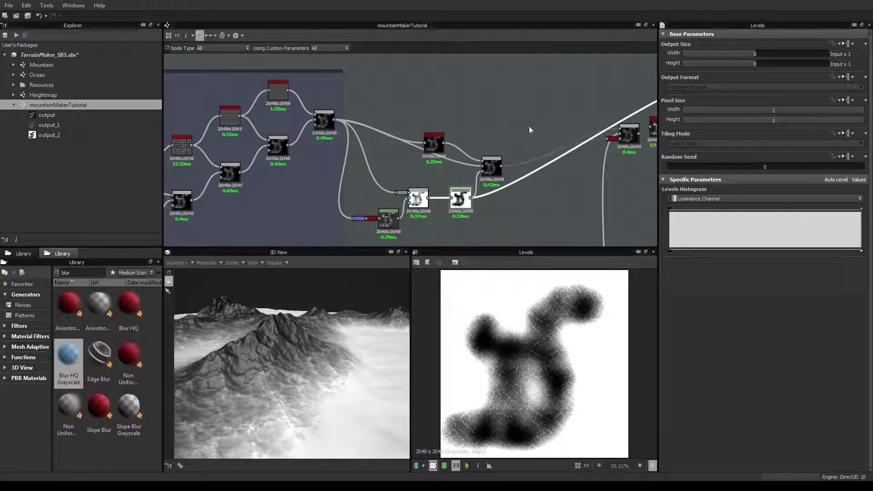
pyautogui.moveTo(486, 162); pyautogui.dragTo(396, 180, button='middle')
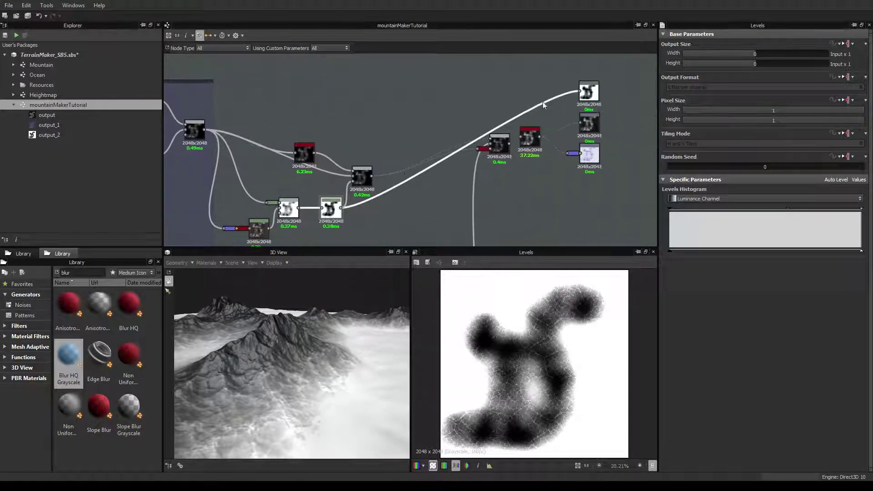
# - Add a Uniform Color node with output colour grey 139 and wire it into output_2
pyautogui.press('u')
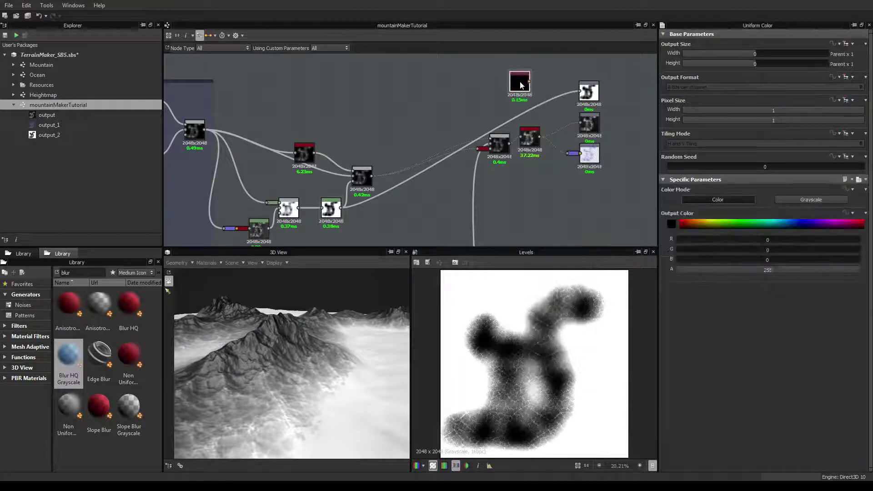
pyautogui.doubleClick(520, 84)
pyautogui.click(672, 224)
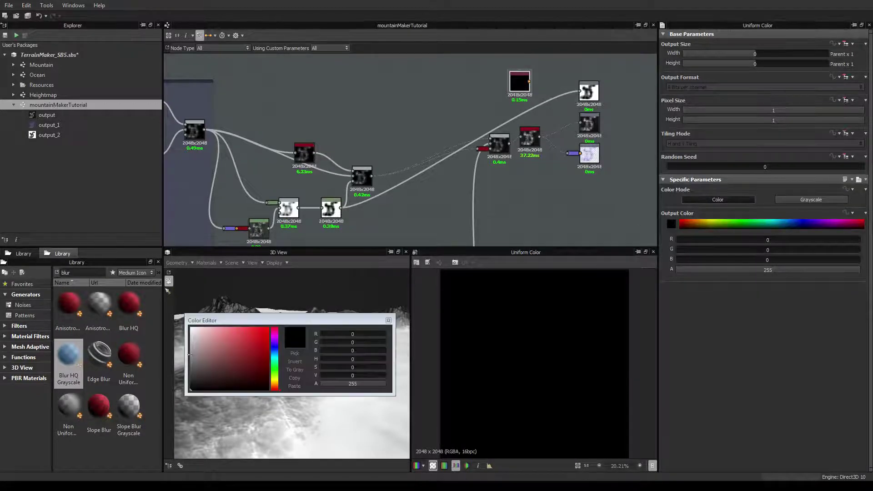
pyautogui.moveTo(195, 363); pyautogui.dragTo(191, 355)
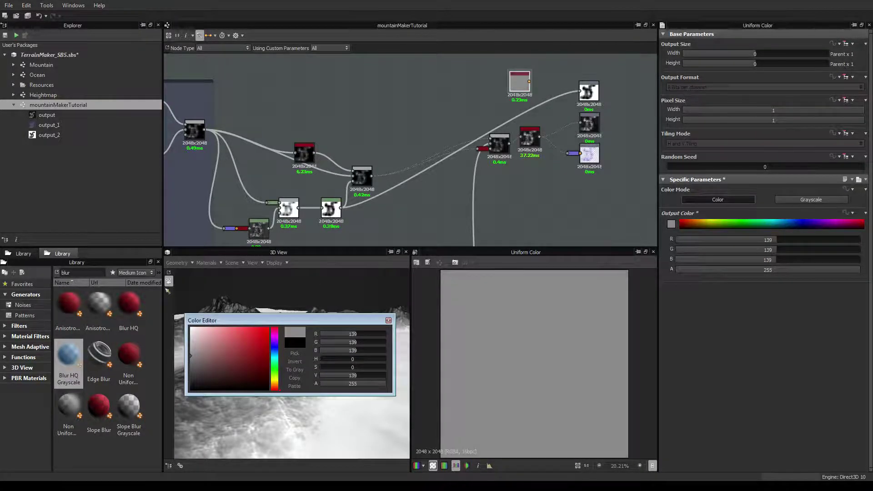
pyautogui.click(388, 320)
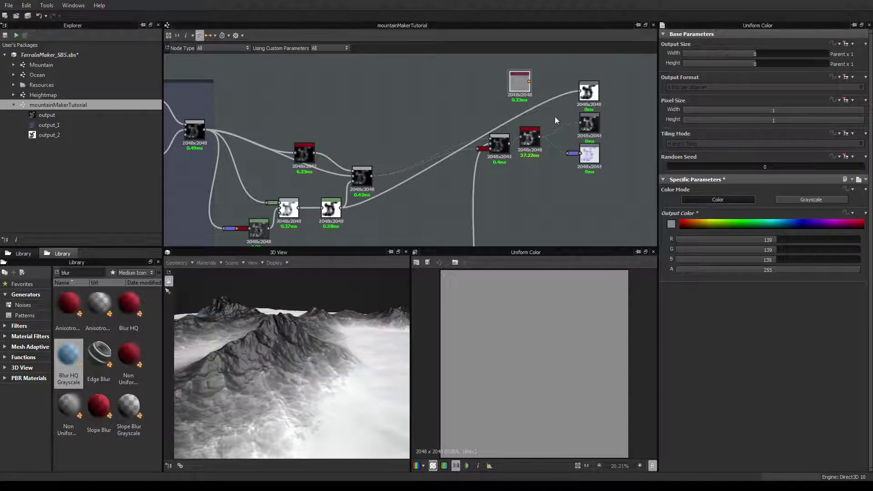
pyautogui.moveTo(542, 90); pyautogui.dragTo(579, 91)
pyautogui.moveTo(291, 372); pyautogui.dragTo(271, 366)
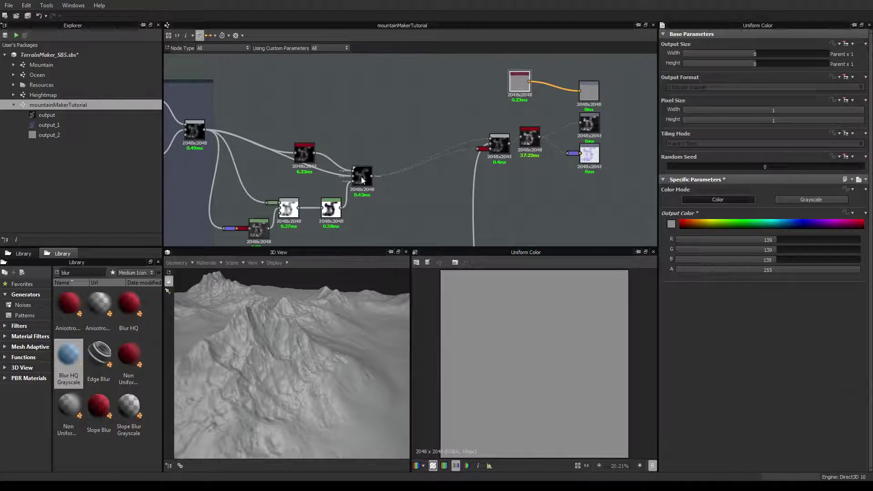
pyautogui.moveTo(357, 184); pyautogui.dragTo(364, 184)
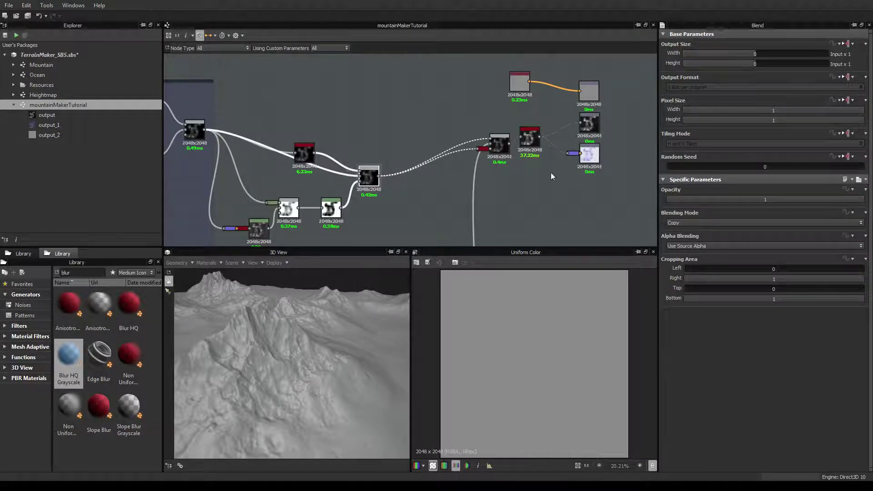
# - Lower the Blend opacity, check the terrain in 3D, then bring opacity back up to 0.95
pyautogui.moveTo(823, 197); pyautogui.dragTo(605, 214)
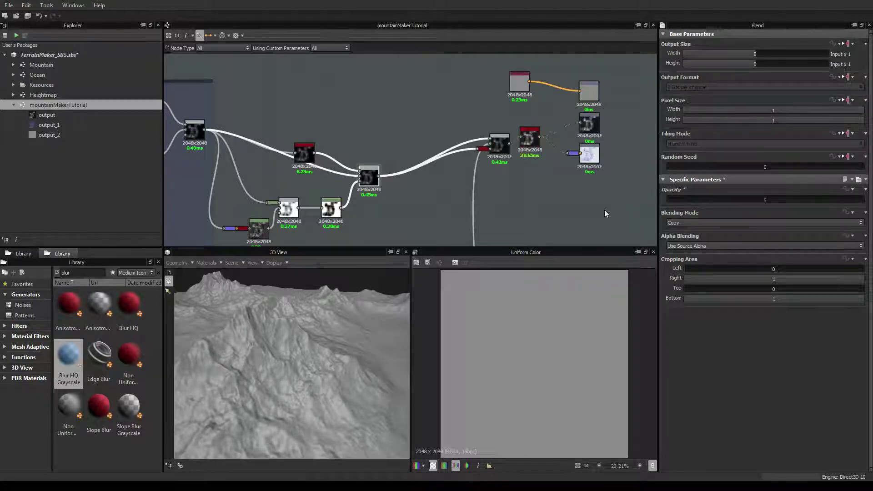
pyautogui.moveTo(268, 365); pyautogui.dragTo(262, 359)
pyautogui.moveTo(686, 201); pyautogui.dragTo(854, 203)
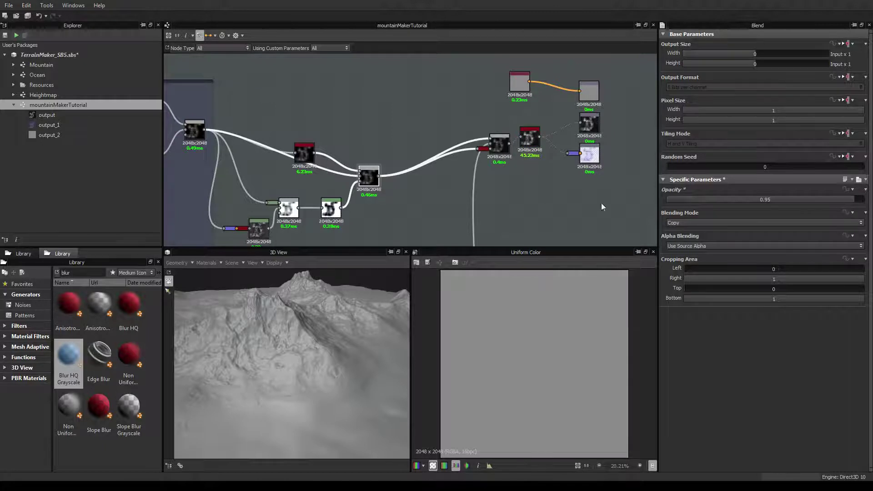
pyautogui.click(335, 214)
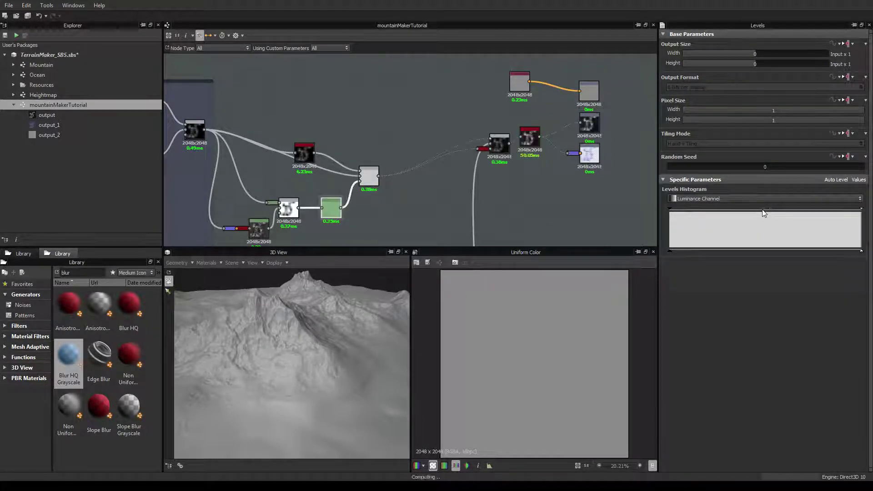
# - Shift the Levels midtones right and pull the output white level left to soften the terrain
pyautogui.moveTo(741, 210); pyautogui.dragTo(783, 213)
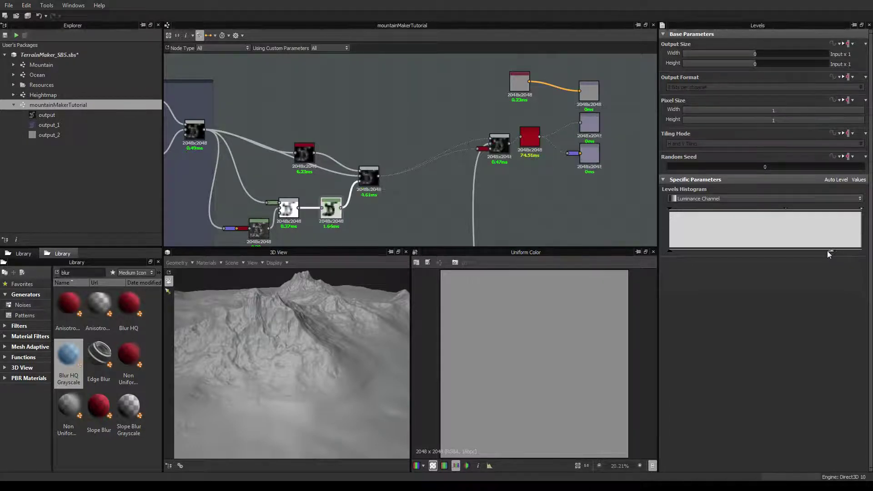
pyautogui.moveTo(859, 251); pyautogui.dragTo(821, 254)
pyautogui.scroll(8, 332, 211)
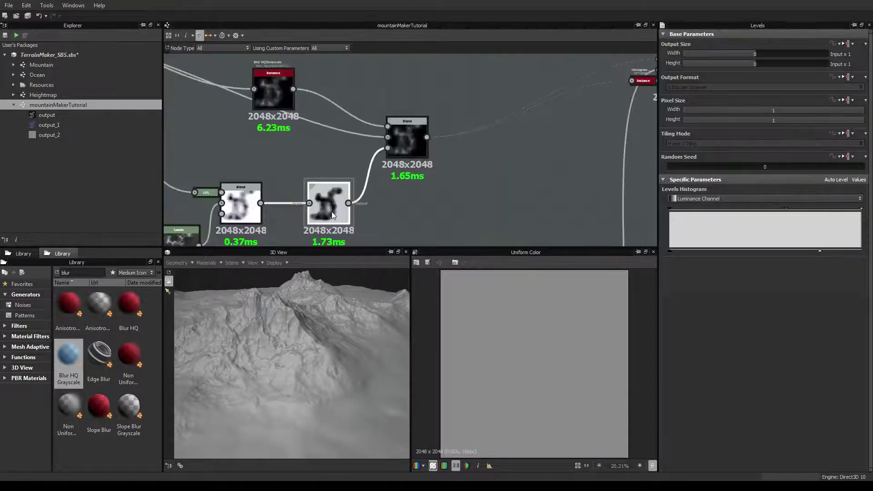
pyautogui.scroll(-2, 331, 211)
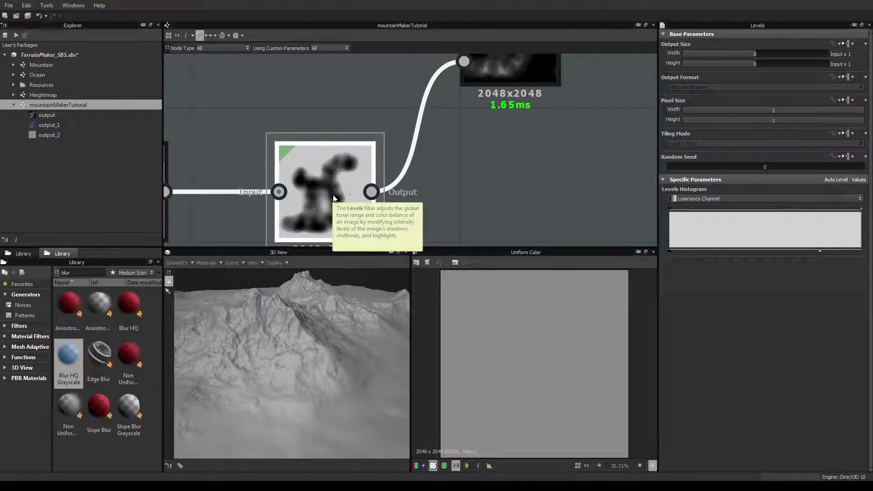
pyautogui.scroll(-3, 449, 167)
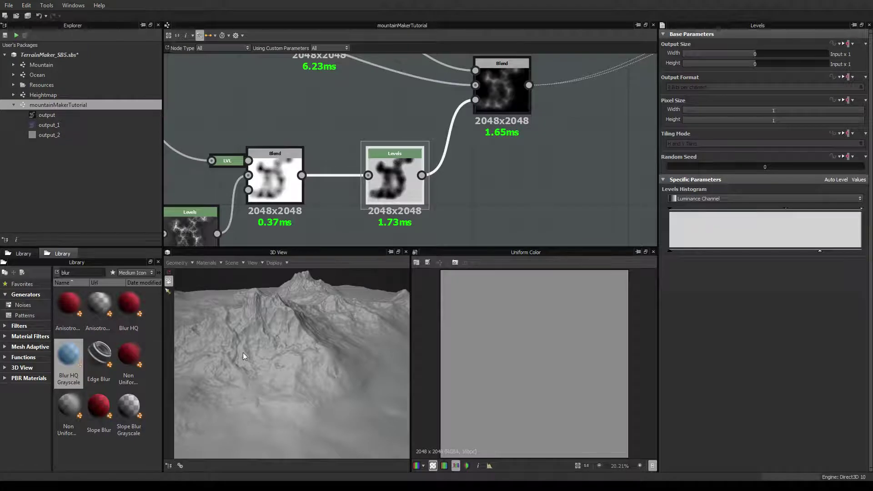
pyautogui.moveTo(234, 348); pyautogui.dragTo(333, 323)
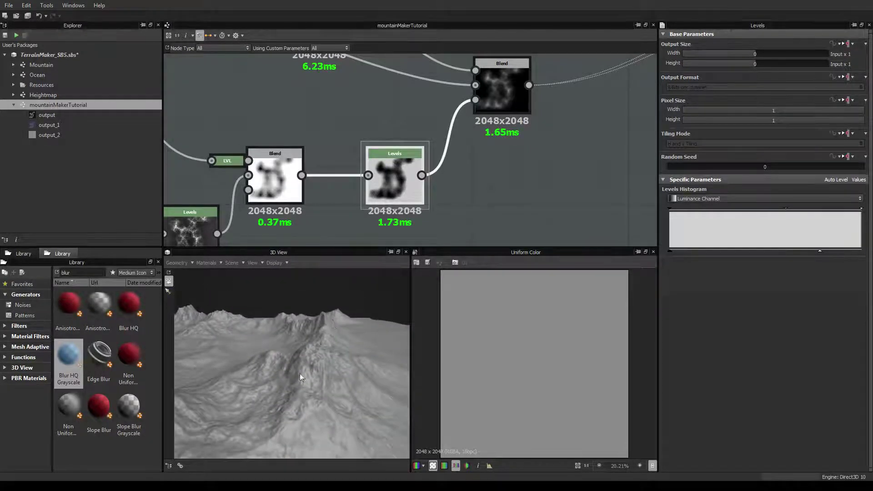
pyautogui.scroll(-3, 236, 87)
pyautogui.moveTo(236, 107); pyautogui.dragTo(369, 124, button='middle')
pyautogui.moveTo(309, 75); pyautogui.dragTo(316, 160, button='middle')
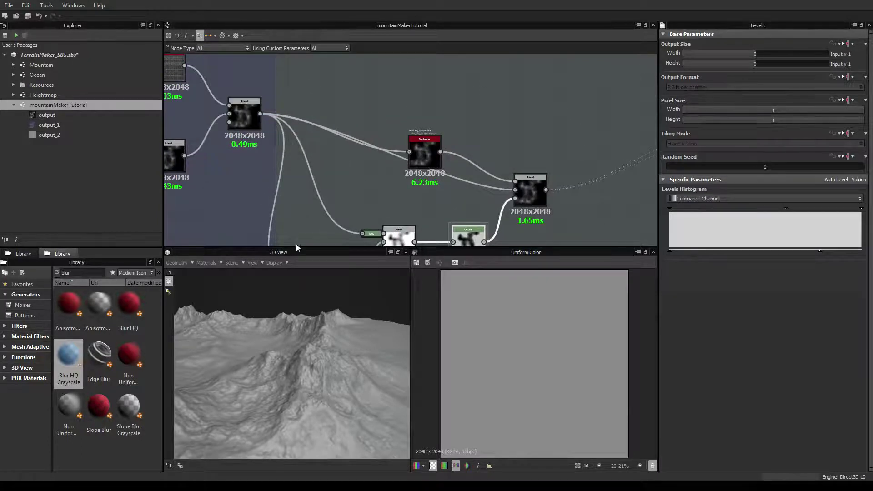
# - Find Facing Normal with the 'fac' search, place it, and feed the Normal node's output into it
pyautogui.moveTo(314, 231); pyautogui.dragTo(310, 123, button='middle')
pyautogui.click(295, 168)
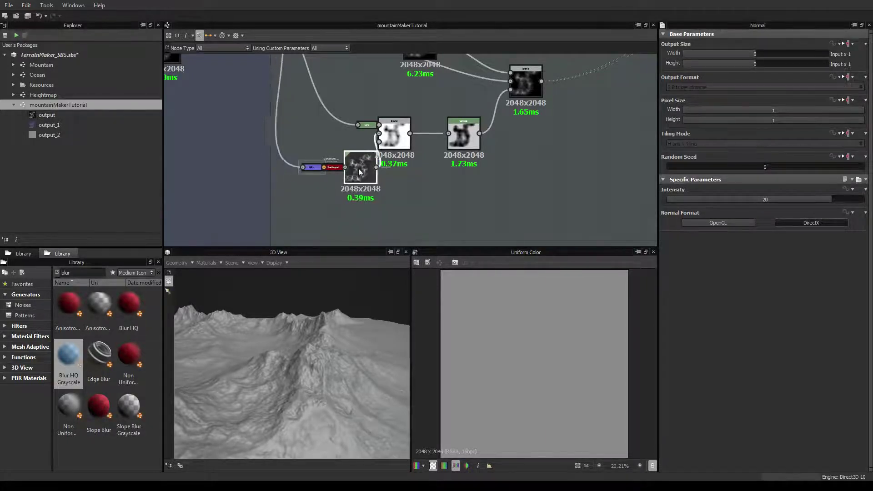
pyautogui.click(345, 168)
pyautogui.click(298, 169)
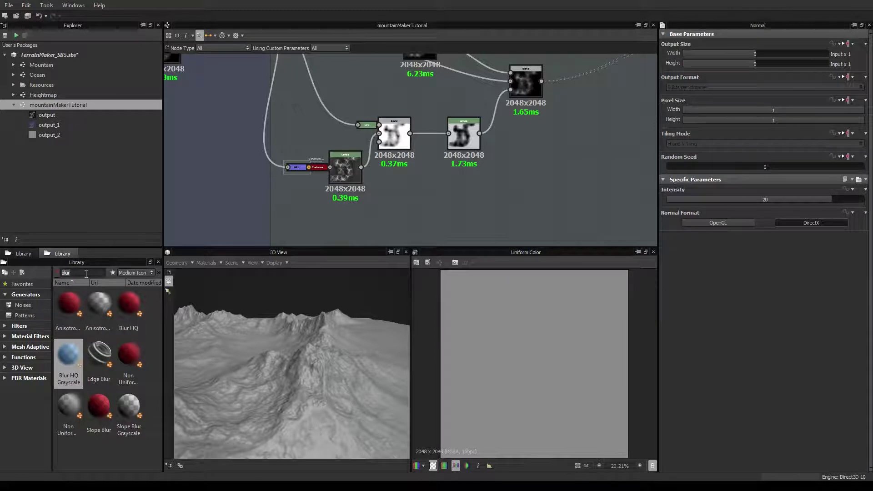
pyautogui.write('fac')
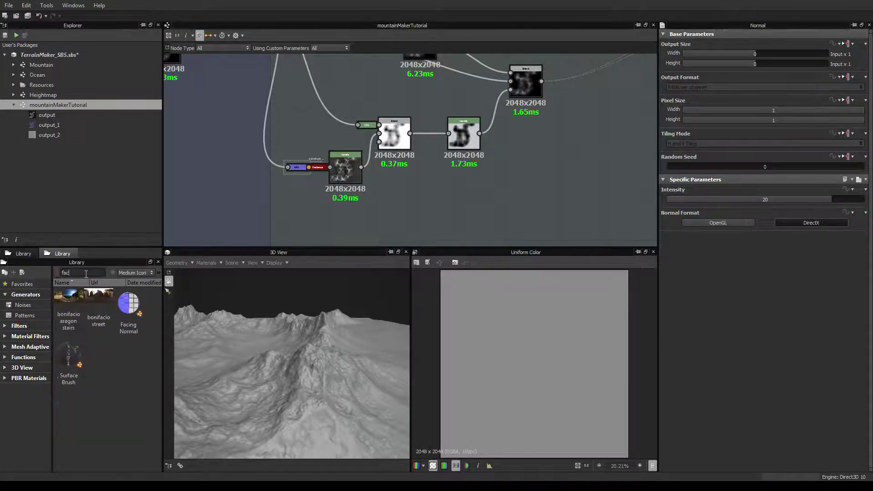
pyautogui.moveTo(128, 303); pyautogui.dragTo(399, 205)
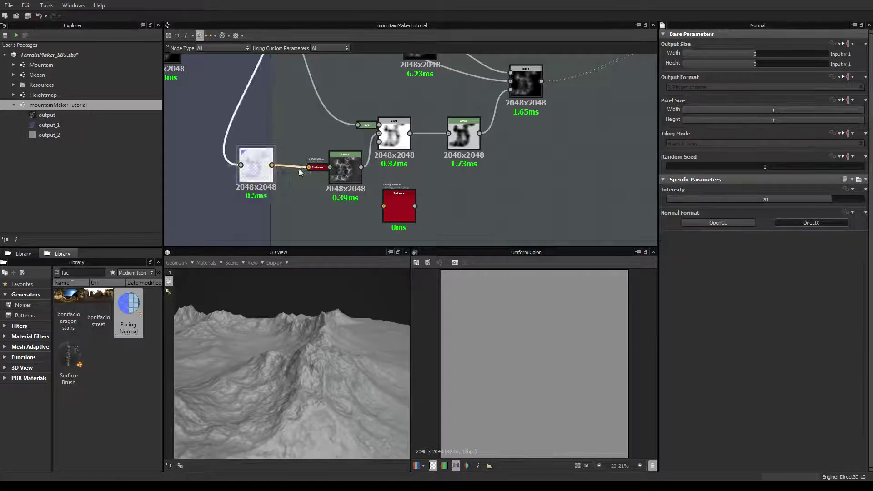
pyautogui.moveTo(272, 165); pyautogui.dragTo(405, 211)
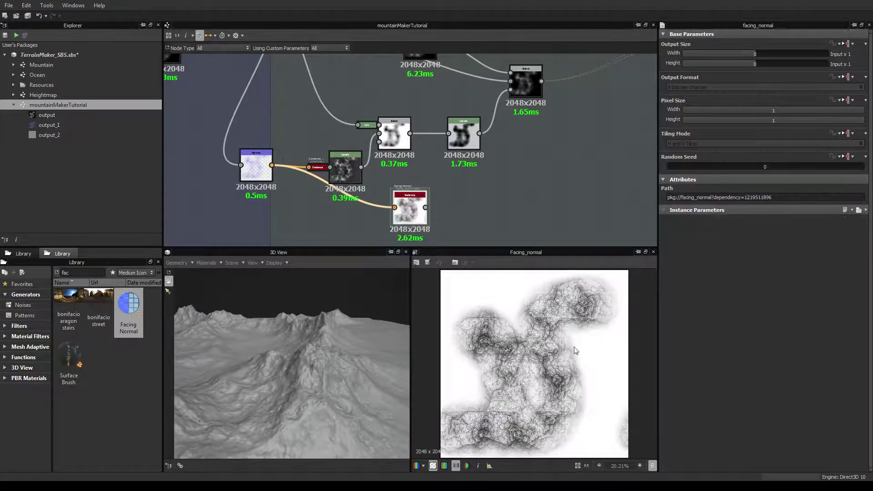
pyautogui.scroll(3, 551, 394)
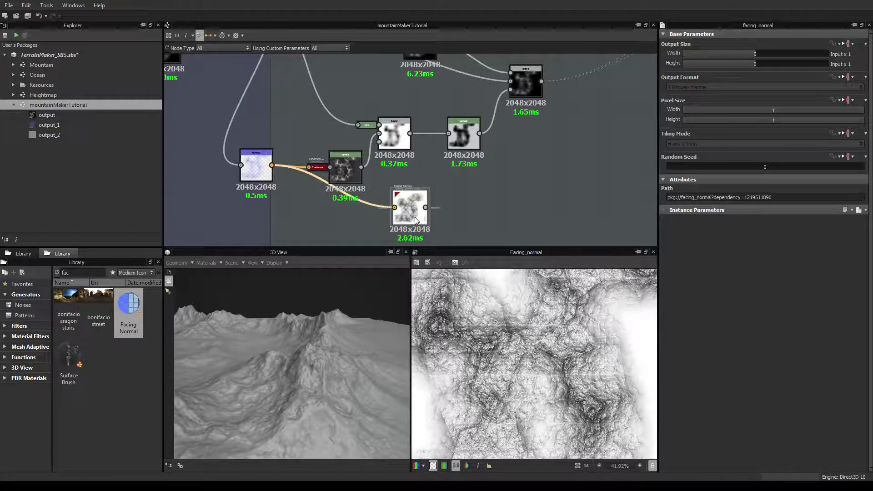
# - Add a Blur node fed by Facing Normal and preview it in the 2D view
pyautogui.rightClick(413, 216)
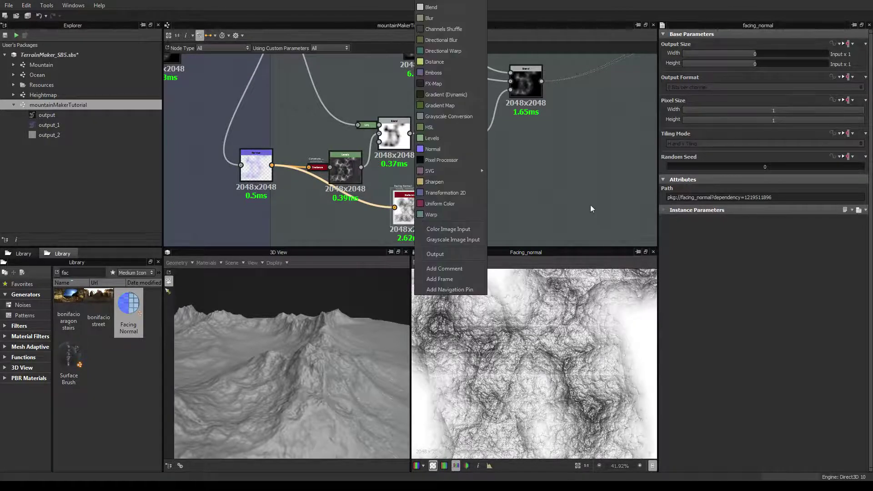
pyautogui.click(432, 138)
pyautogui.rightClick(475, 212)
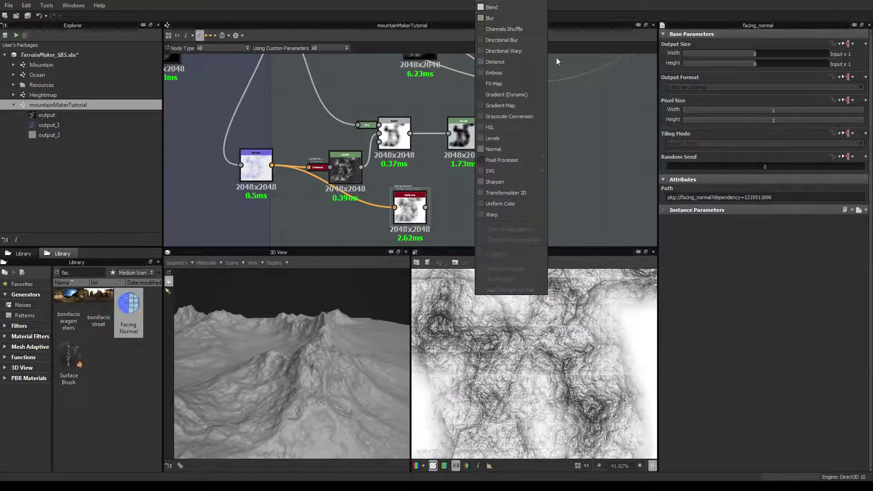
pyautogui.click(524, 18)
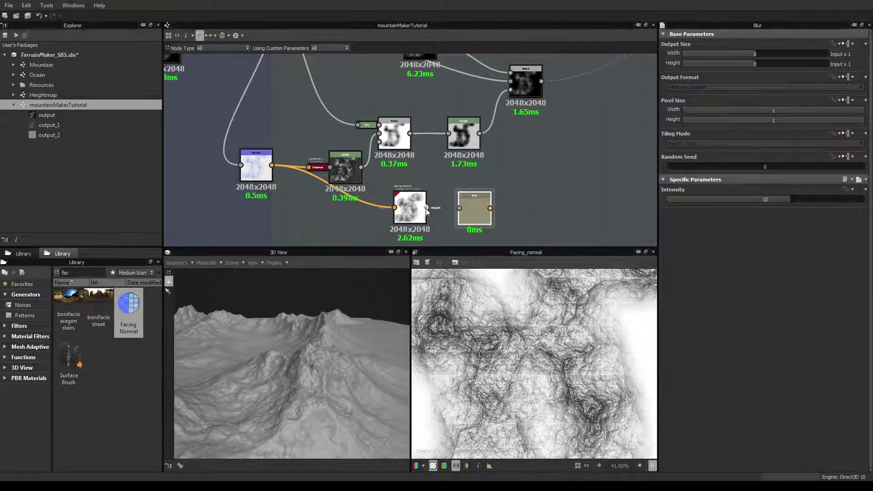
pyautogui.moveTo(456, 208); pyautogui.dragTo(459, 209)
pyautogui.doubleClick(482, 211)
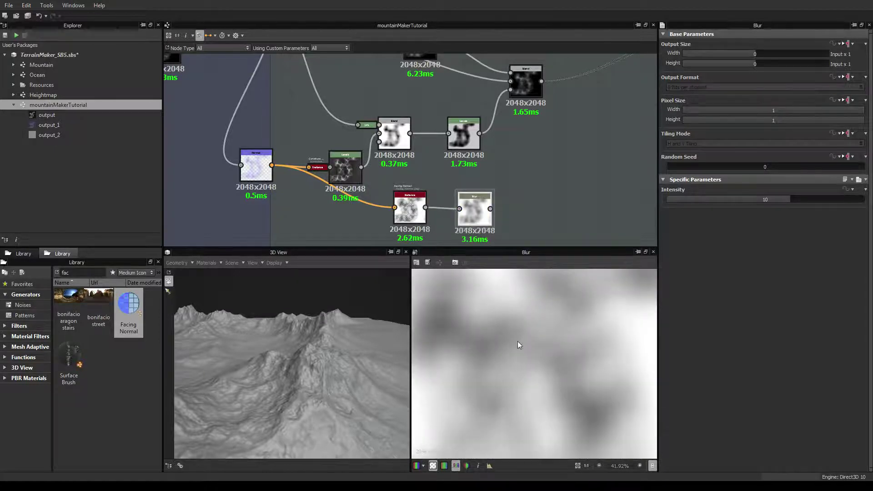
# - Set the Blur intensity to 0.7 and check the softened terrain in 3D
pyautogui.click(694, 198)
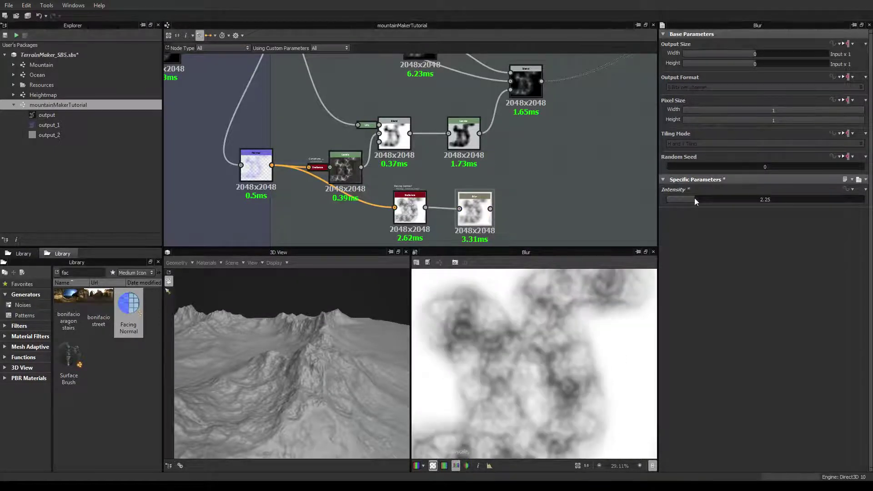
pyautogui.click(694, 198)
pyautogui.click(679, 200)
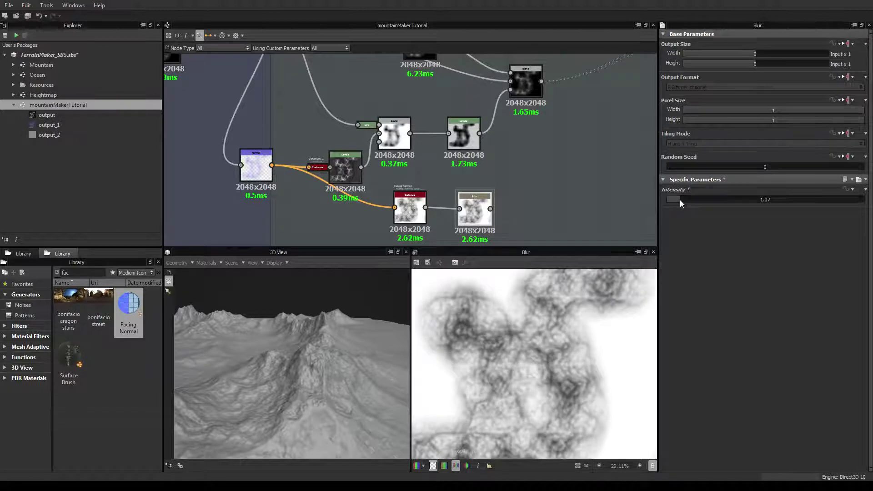
pyautogui.moveTo(676, 200); pyautogui.dragTo(675, 200)
pyautogui.moveTo(309, 391); pyautogui.dragTo(328, 355)
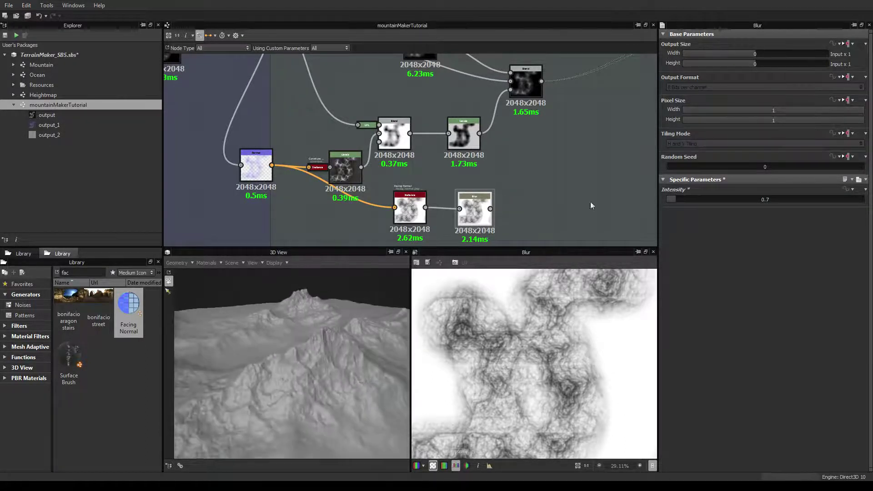
pyautogui.rightClick(526, 212)
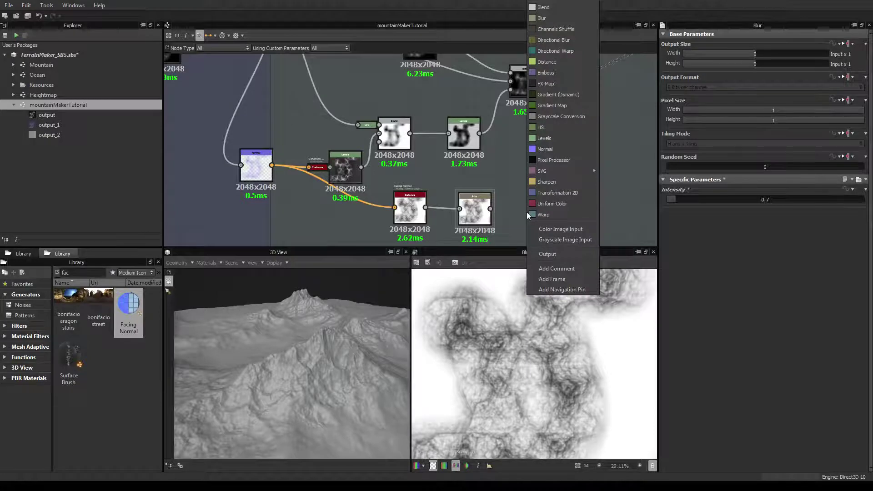
# - Search 'inv', place Invert Grayscale after the Blur, preview it, and tuck it beside the Blur
pyautogui.click(98, 273)
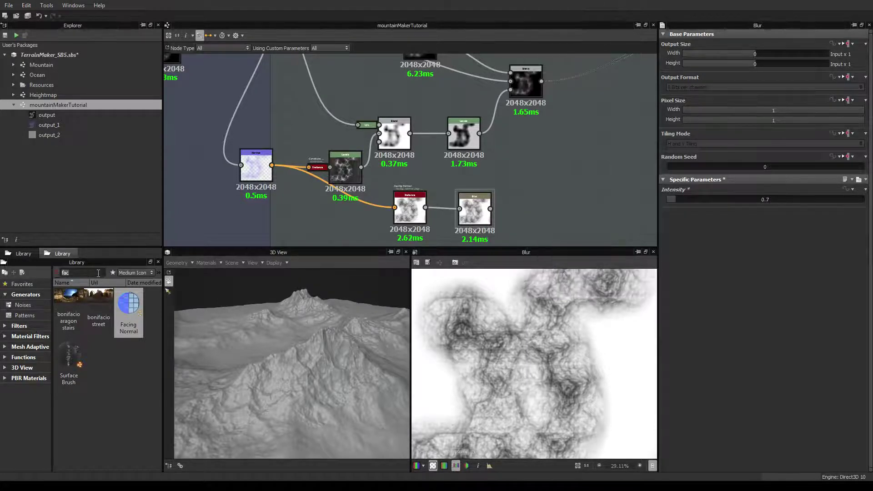
pyautogui.write('invert')
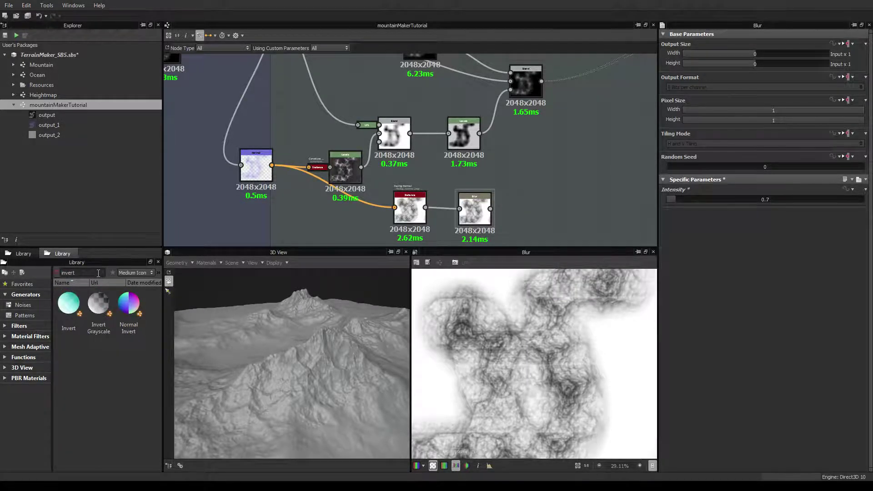
pyautogui.moveTo(98, 304); pyautogui.dragTo(522, 194)
pyautogui.doubleClick(529, 196)
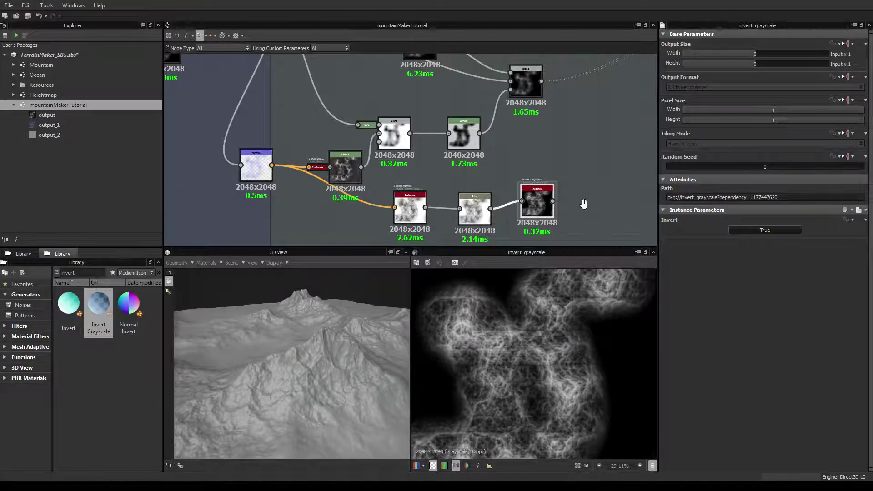
pyautogui.moveTo(576, 208); pyautogui.dragTo(522, 200, button='middle')
pyautogui.moveTo(486, 205); pyautogui.dragTo(475, 217)
pyautogui.scroll(-3, 544, 181)
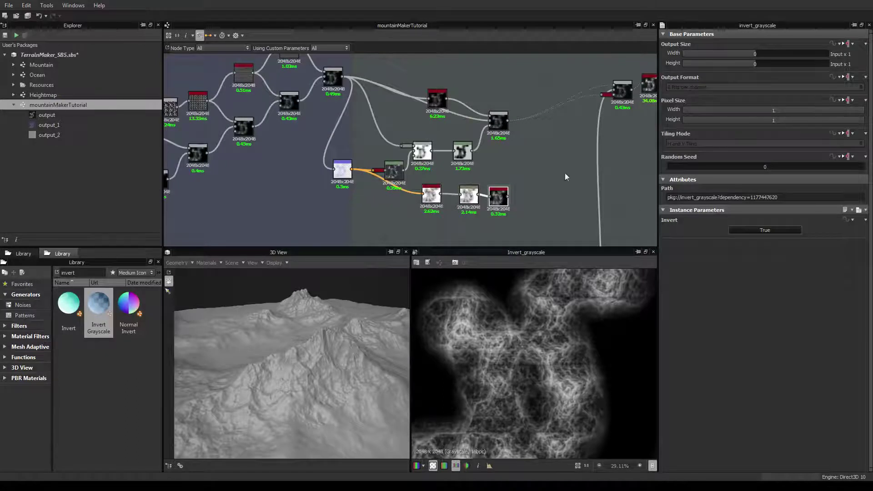
# - Add a Blend node taking the inverted mask and the mountain heightmap, and preview it
pyautogui.scroll(4, 330, 345)
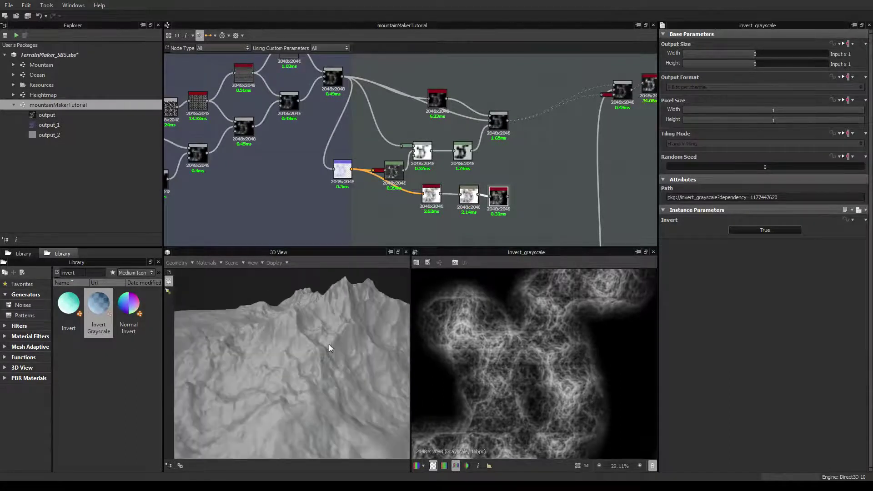
pyautogui.scroll(-1, 523, 198)
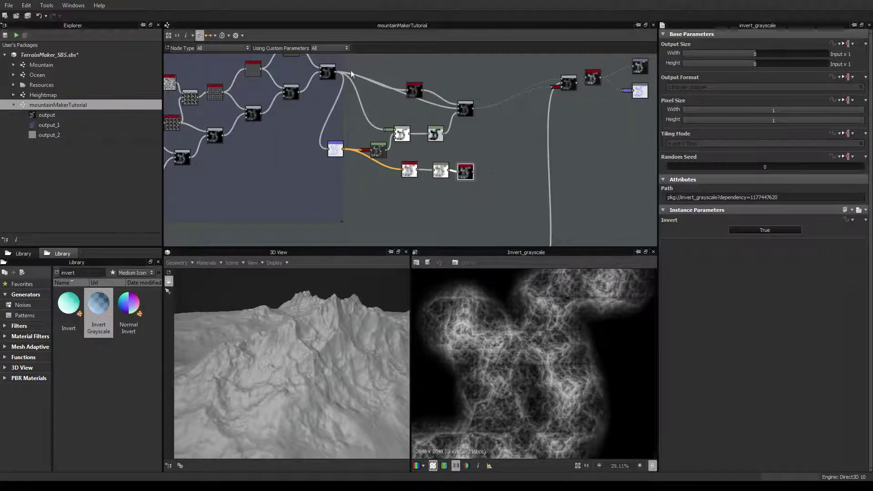
pyautogui.click(327, 70)
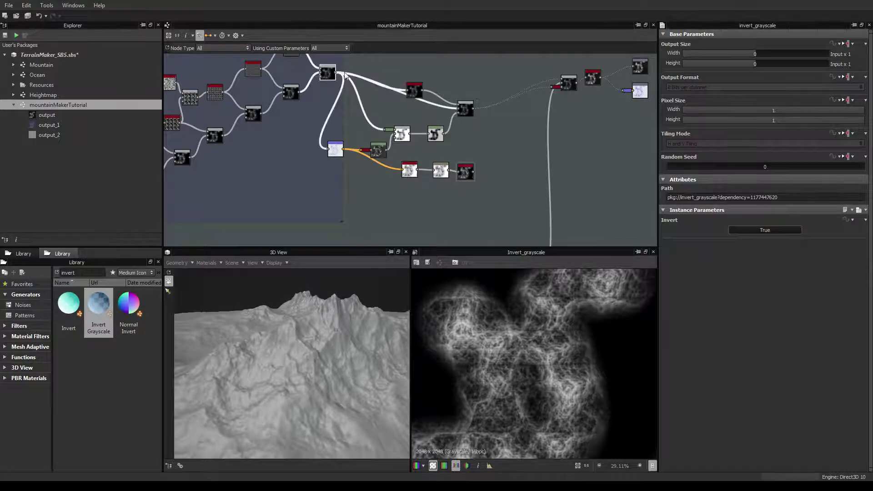
pyautogui.scroll(1, 411, 118)
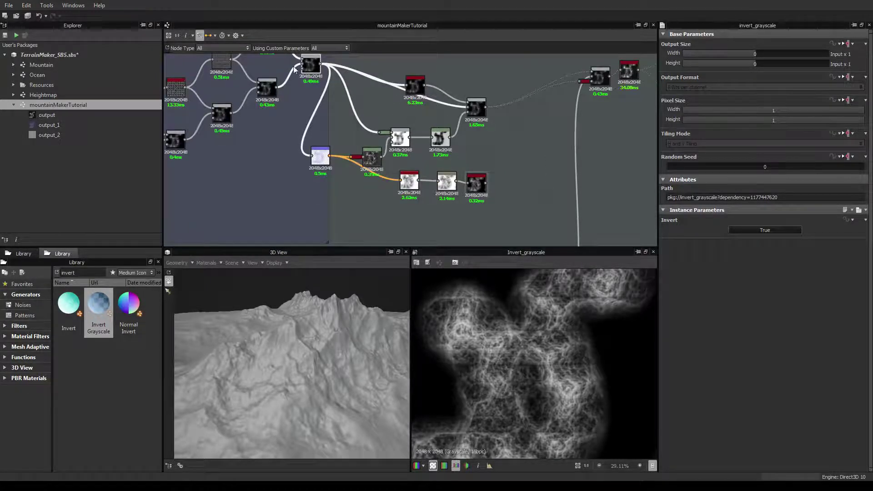
pyautogui.click(478, 148)
pyautogui.rightClick(479, 149)
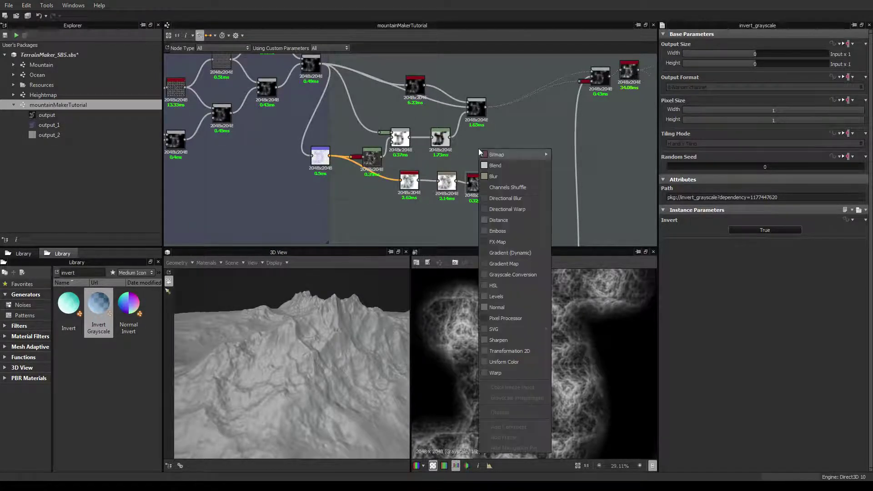
pyautogui.click(505, 165)
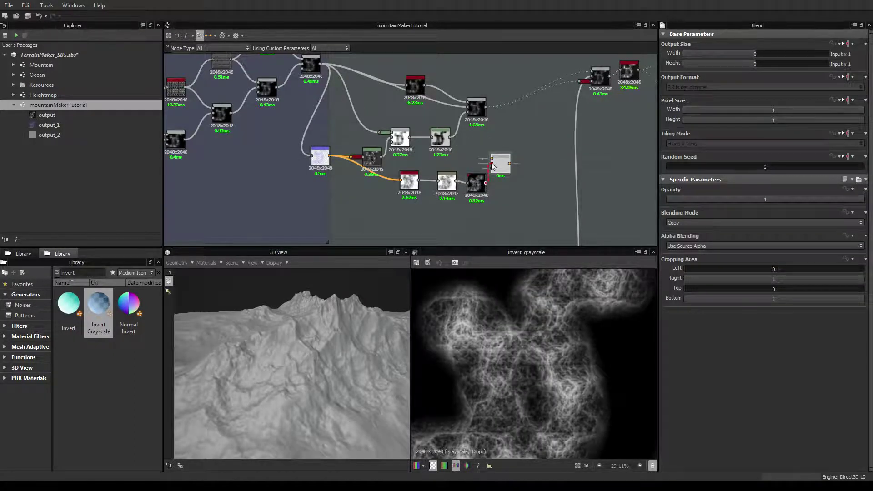
pyautogui.moveTo(491, 163); pyautogui.dragTo(513, 170)
pyautogui.moveTo(320, 67); pyautogui.dragTo(504, 166)
pyautogui.doubleClick(514, 172)
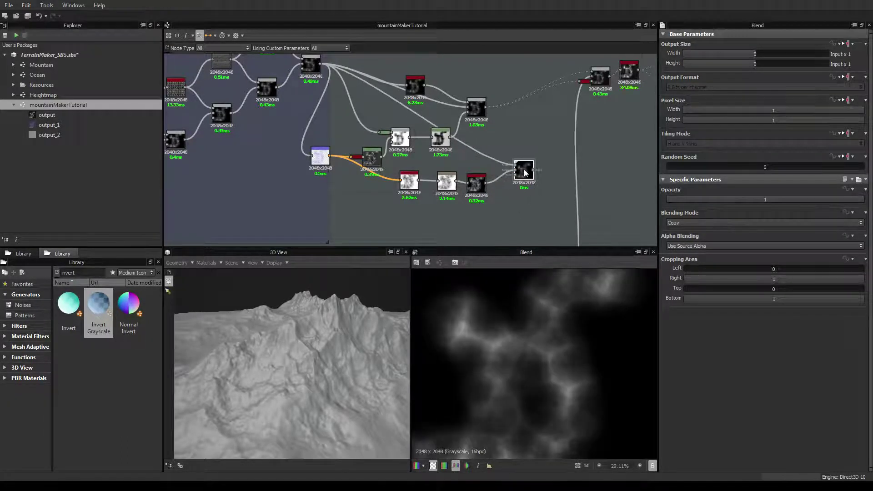
# - Add a Levels node linked to the Blend and drag its white point left to brighten the mask
pyautogui.rightClick(473, 156)
pyautogui.click(490, 304)
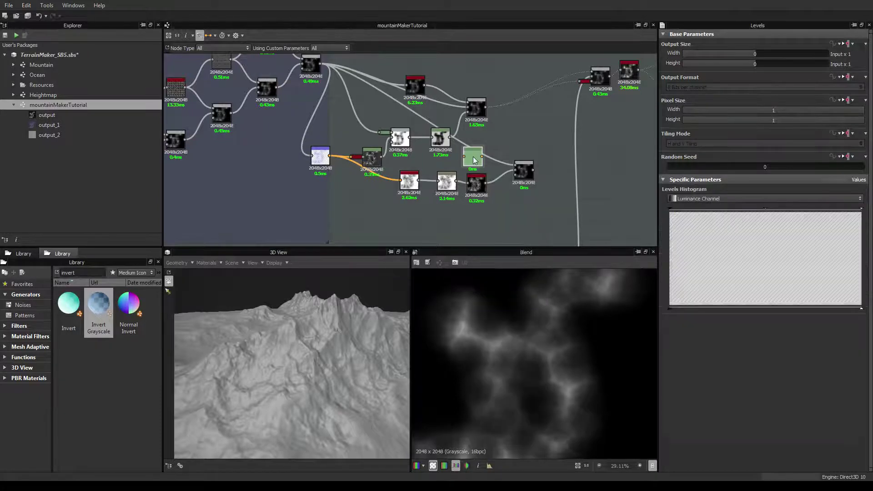
pyautogui.moveTo(516, 170); pyautogui.dragTo(321, 66)
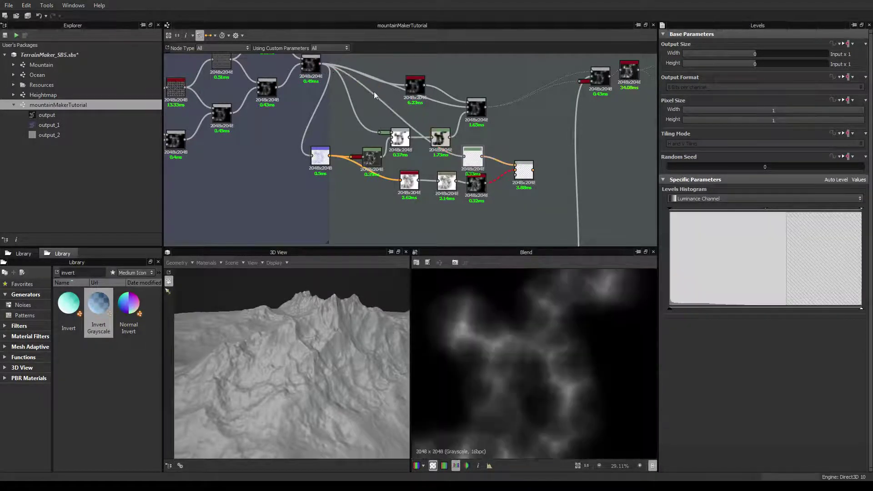
pyautogui.moveTo(473, 159); pyautogui.dragTo(483, 159)
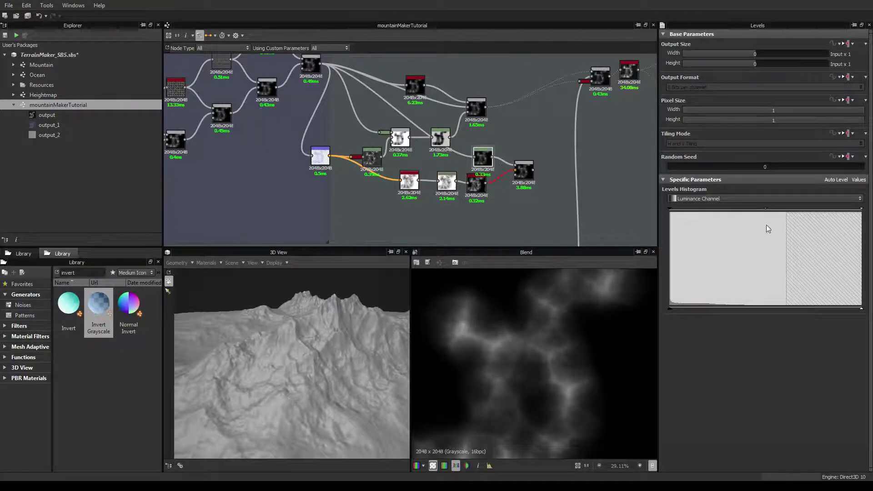
pyautogui.moveTo(766, 207)
pyautogui.mouseDown()
pyautogui.moveTo(741, 209)
pyautogui.moveTo(759, 210)
pyautogui.mouseUp()
pyautogui.hotkey('ctrl', 'z')
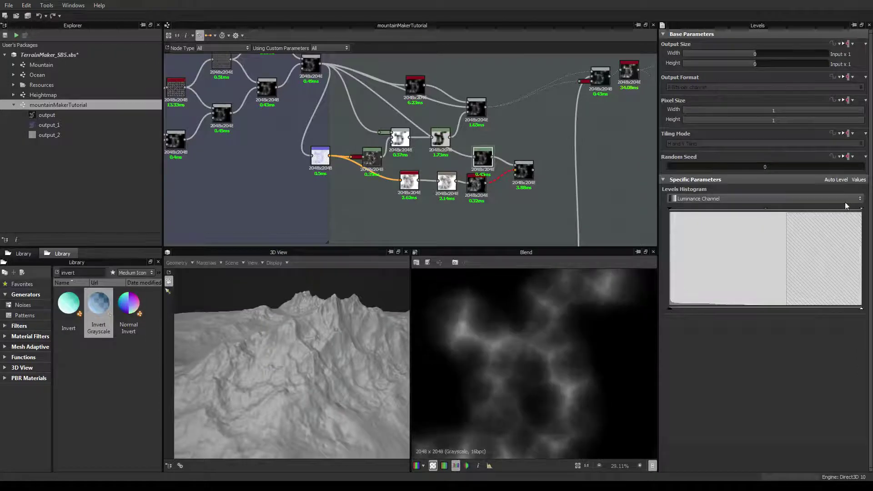
pyautogui.moveTo(861, 210); pyautogui.dragTo(794, 218)
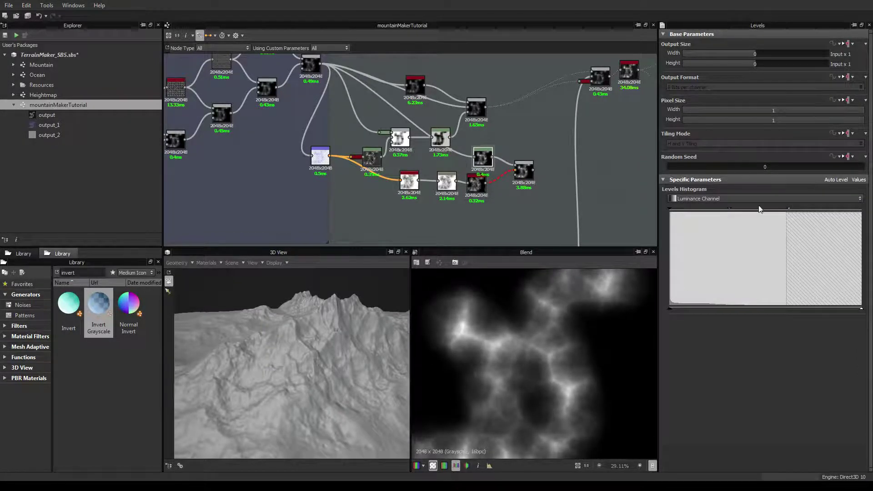
pyautogui.click(527, 172)
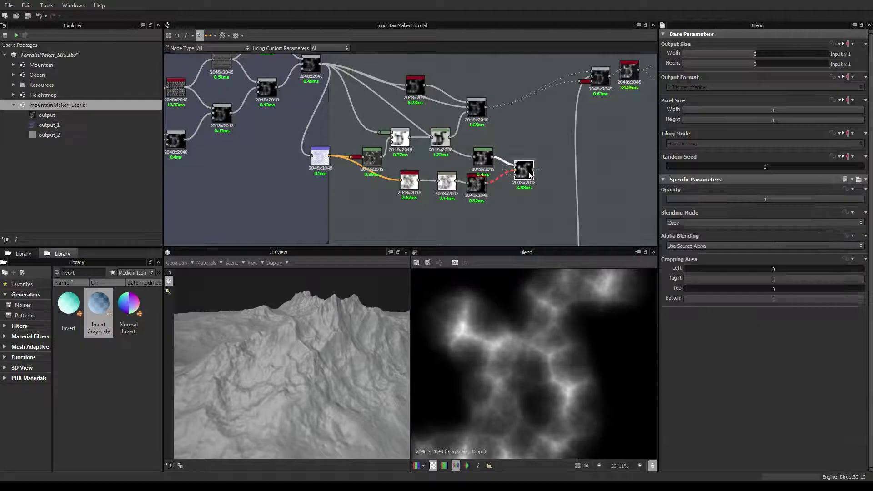
# - Switch the new Blend node to Multiply mode and nudge it slightly right
pyautogui.click(715, 223)
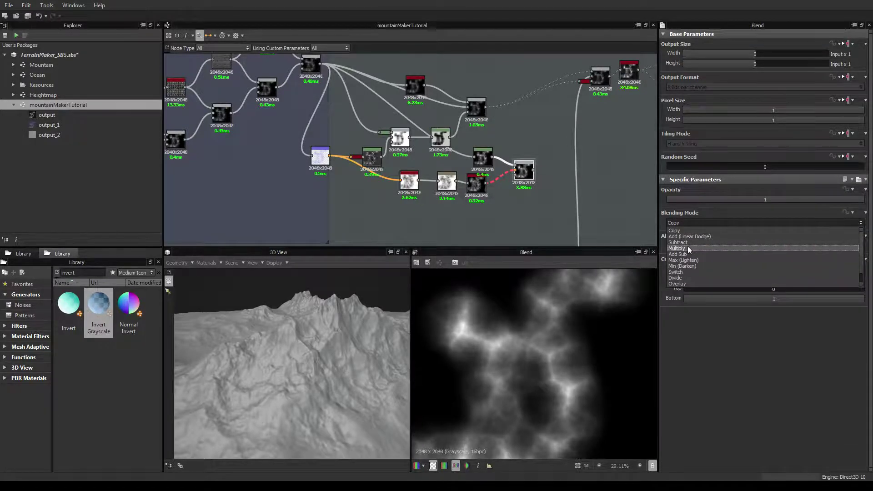
pyautogui.click(688, 248)
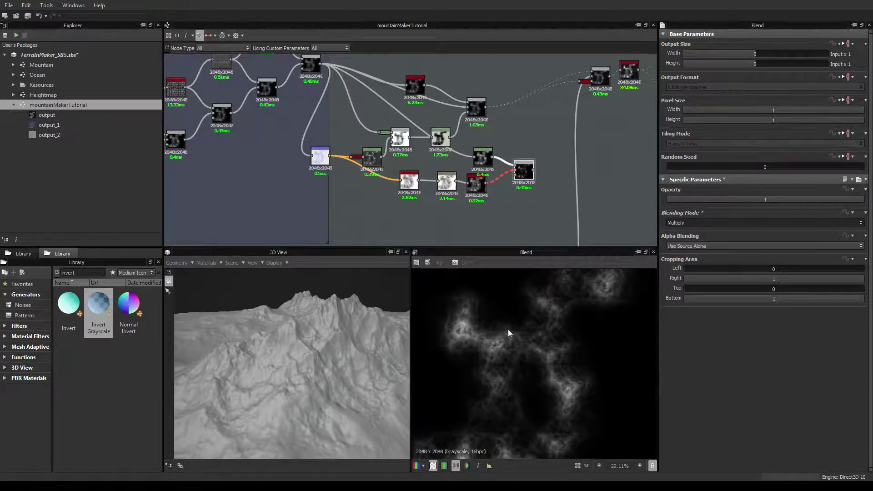
pyautogui.scroll(3, 489, 321)
pyautogui.scroll(-4, 489, 318)
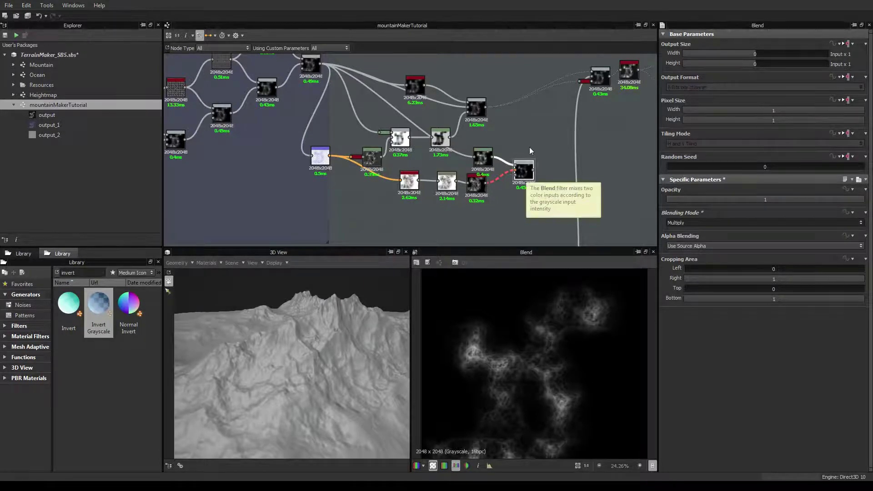
pyautogui.moveTo(527, 174); pyautogui.dragTo(537, 171)
# - Pan and zoom the graph to bring the Normal node into close view
pyautogui.scroll(3, 535, 177)
pyautogui.scroll(-2, 536, 177)
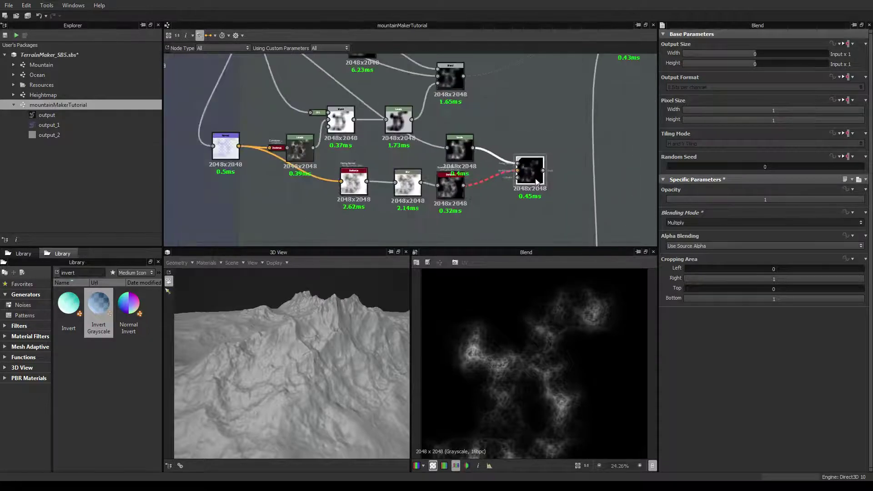
pyautogui.scroll(3, 517, 180)
pyautogui.scroll(1, 517, 180)
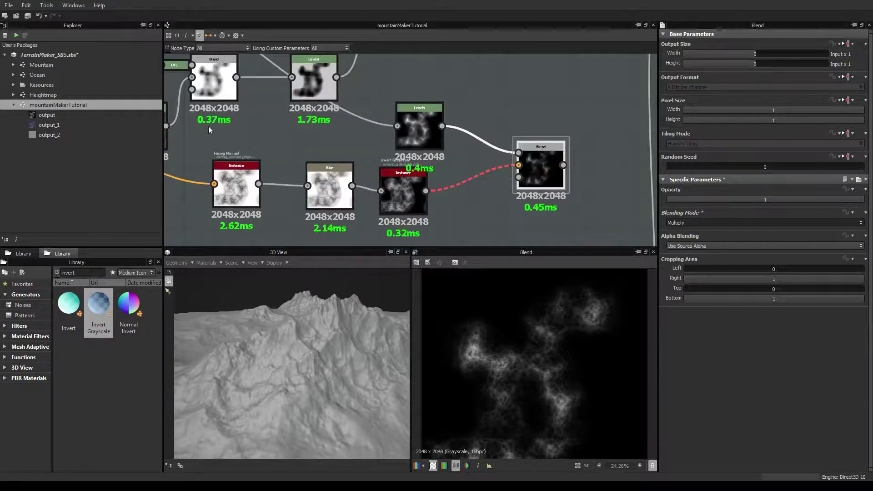
pyautogui.moveTo(241, 136); pyautogui.dragTo(409, 148, button='middle')
pyautogui.moveTo(202, 193); pyautogui.dragTo(305, 204, button='middle')
pyautogui.scroll(5, 276, 176)
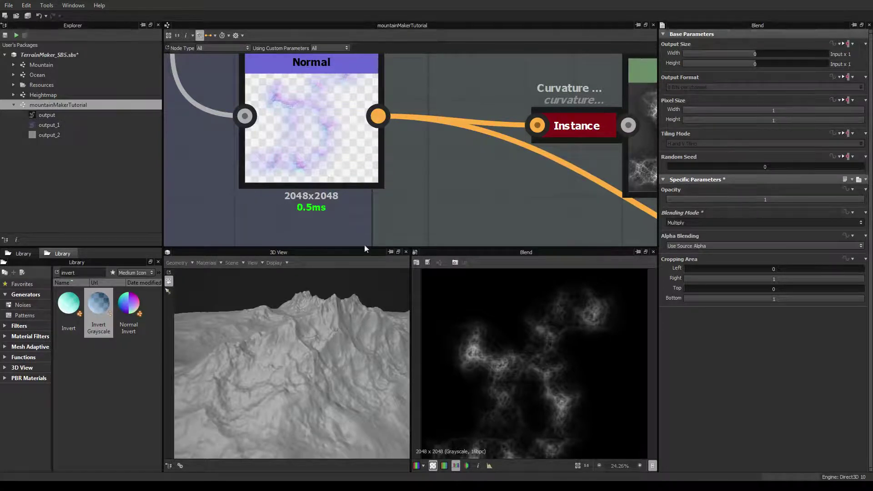
pyautogui.click(331, 120)
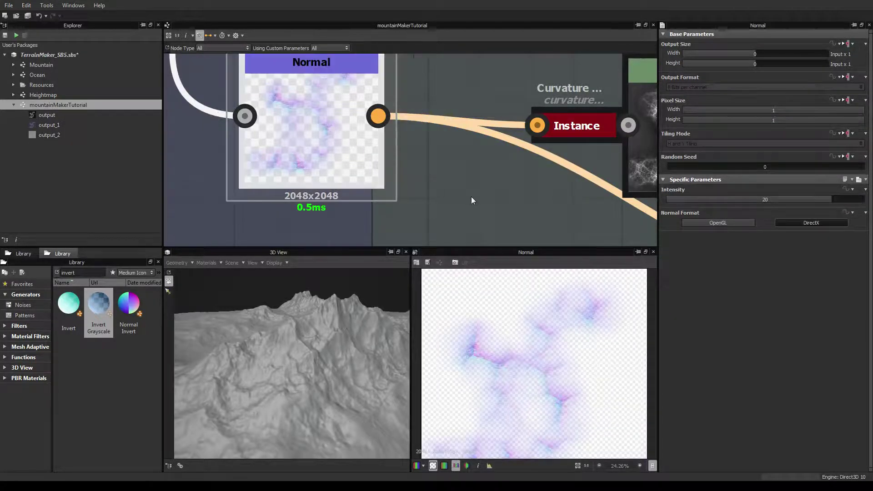
pyautogui.scroll(-3, 471, 196)
pyautogui.moveTo(494, 206); pyautogui.dragTo(250, 143, button='middle')
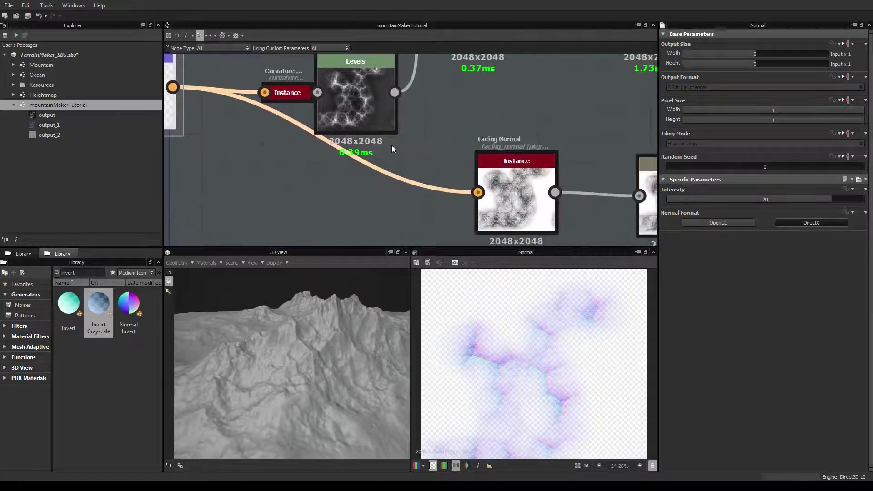
pyautogui.doubleClick(525, 190)
pyautogui.moveTo(618, 157); pyautogui.dragTo(196, 165, button='middle')
pyautogui.moveTo(593, 169); pyautogui.dragTo(431, 171, button='middle')
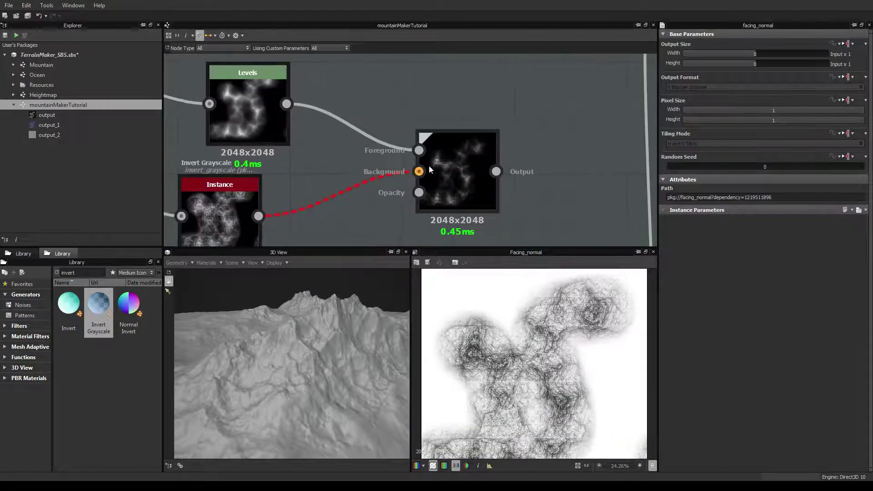
pyautogui.click(453, 153)
pyautogui.moveTo(313, 336); pyautogui.dragTo(184, 355)
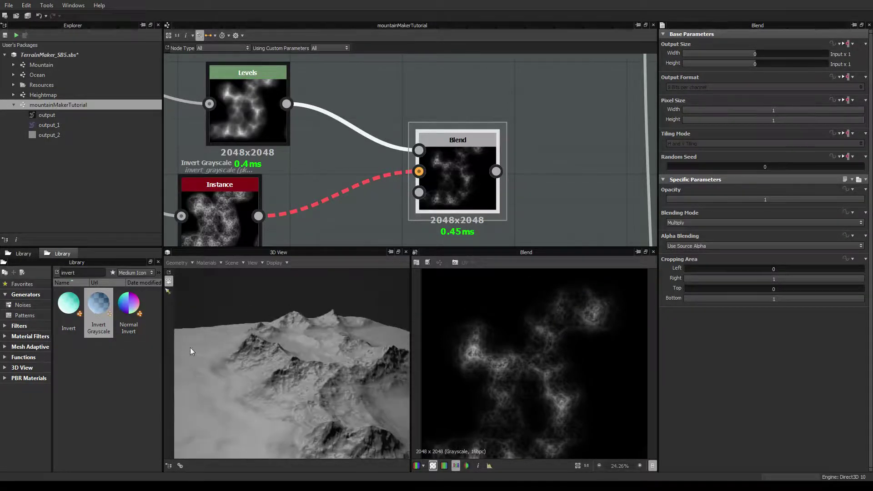
pyautogui.moveTo(266, 347); pyautogui.dragTo(350, 346)
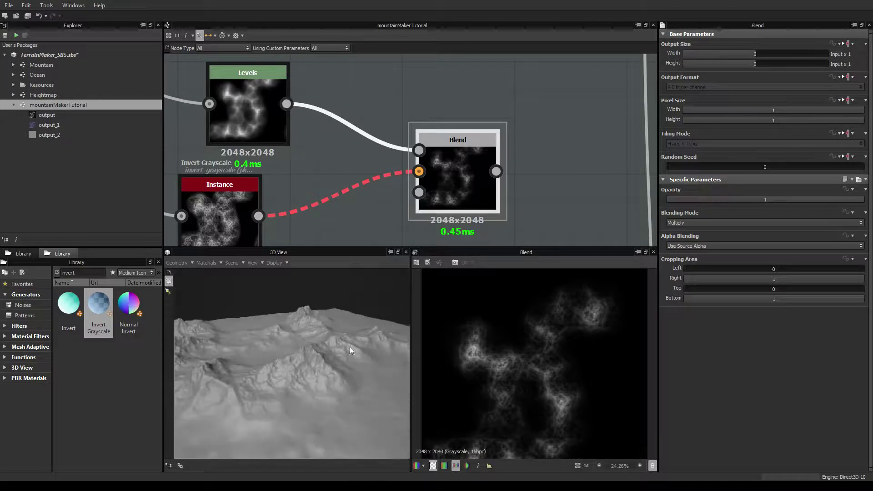
pyautogui.moveTo(232, 348); pyautogui.dragTo(318, 345)
pyautogui.moveTo(315, 182); pyautogui.dragTo(423, 175, button='middle')
pyautogui.scroll(-7, 423, 175)
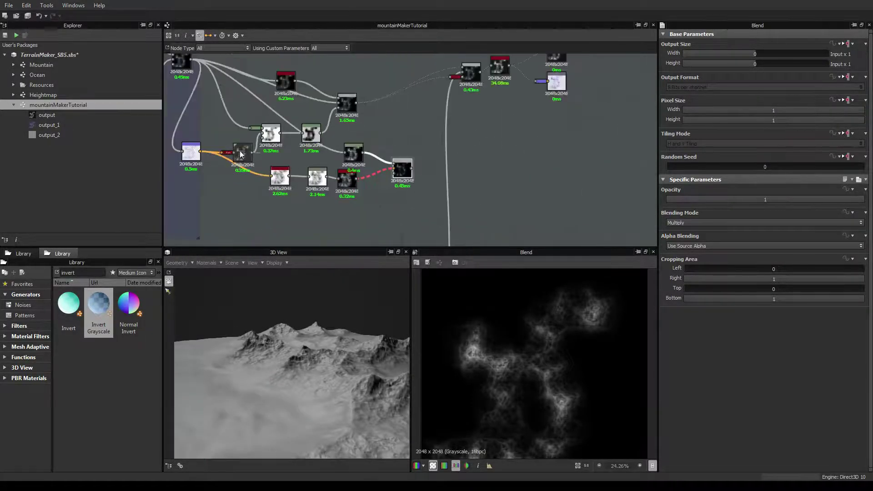
# - Pan through the Raw Mountain frame and preview the Clouds noise node in 2D
pyautogui.moveTo(249, 148); pyautogui.dragTo(391, 180, button='middle')
pyautogui.moveTo(320, 188); pyautogui.dragTo(469, 202, button='middle')
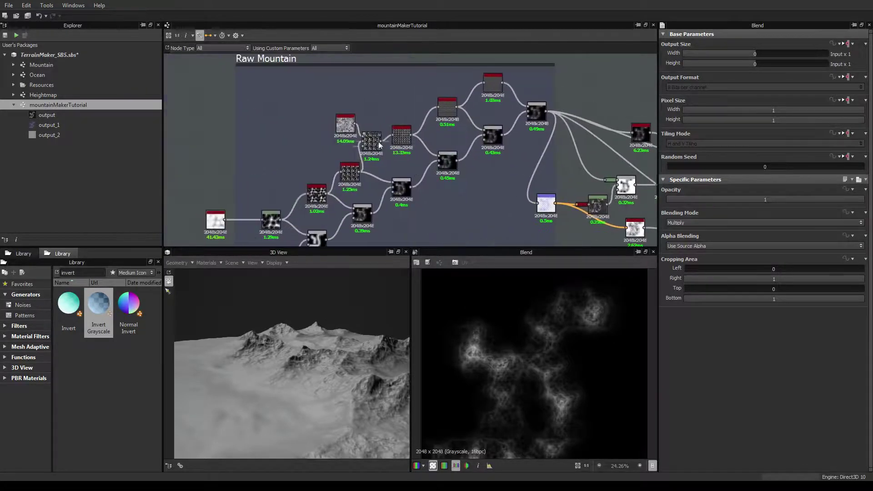
pyautogui.click(345, 126)
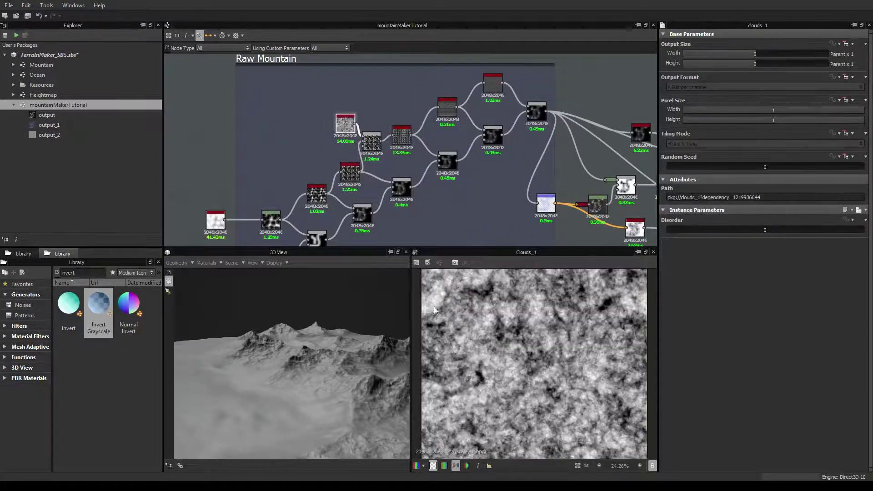
pyautogui.scroll(4, 387, 123)
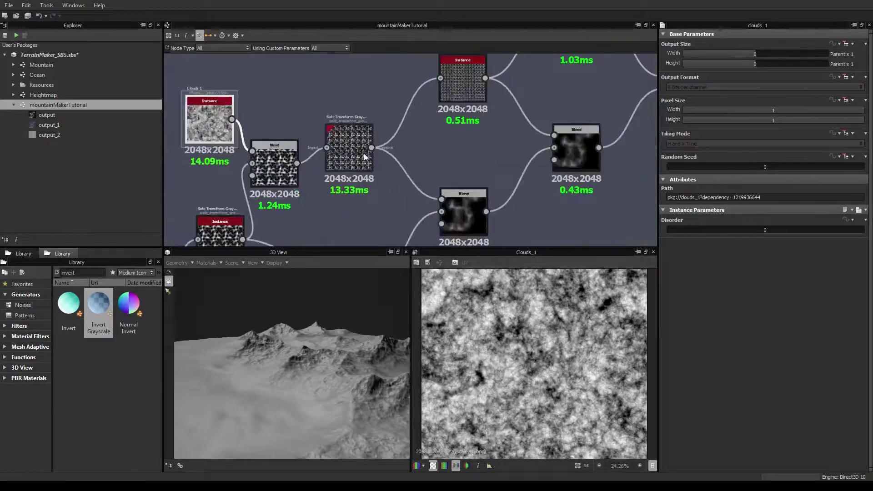
pyautogui.moveTo(396, 113); pyautogui.dragTo(294, 176, button='middle')
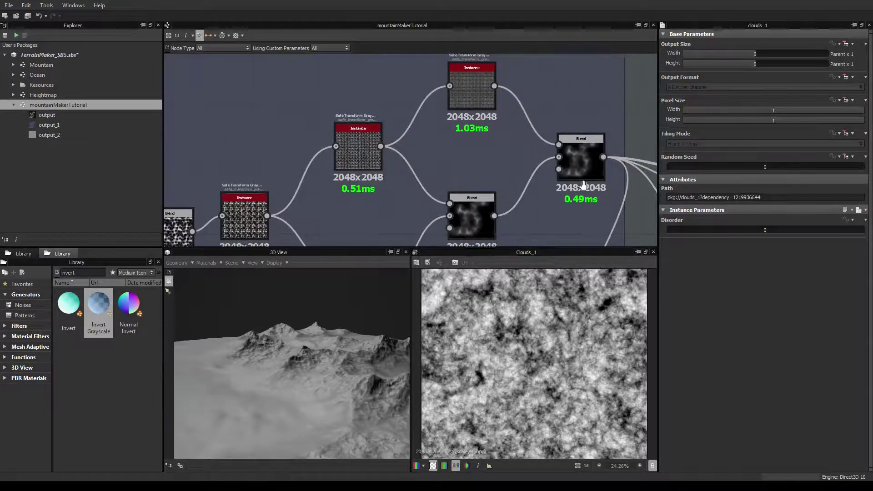
pyautogui.scroll(-6, 434, 165)
pyautogui.moveTo(583, 197); pyautogui.dragTo(468, 164, button='middle')
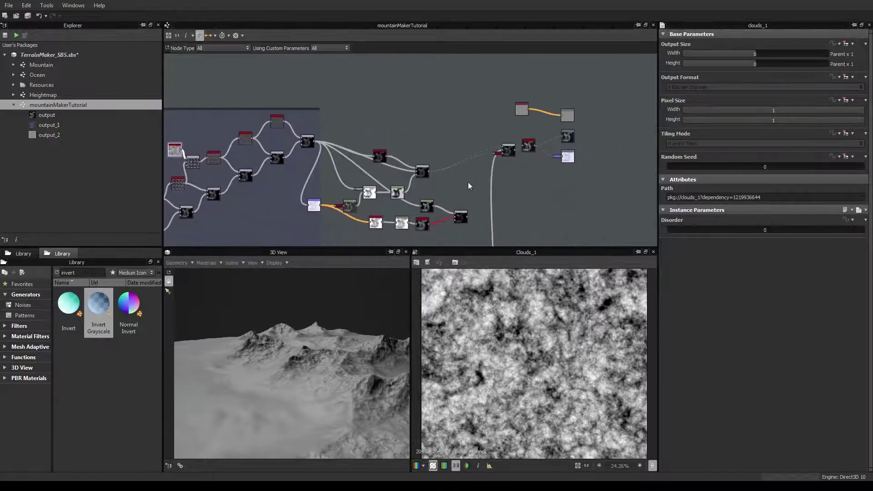
pyautogui.scroll(-1, 462, 190)
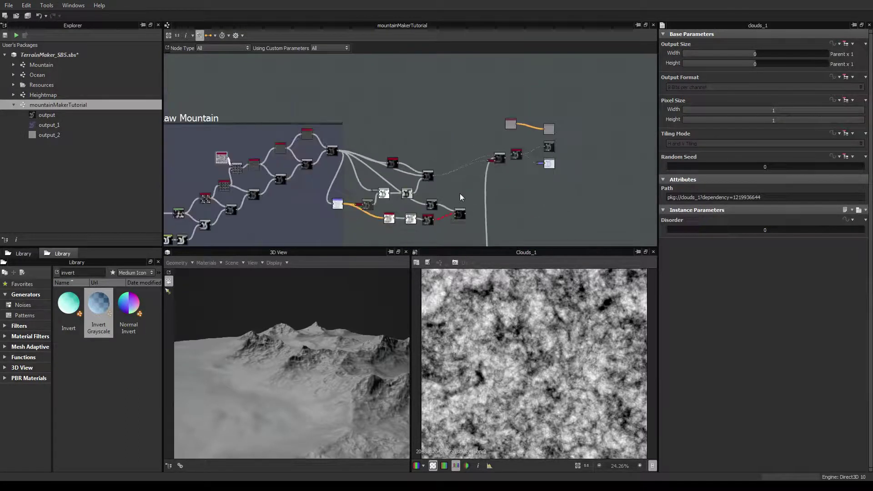
# - Remove unused nodes with Clean and dock the Normal node beside its Instance
pyautogui.click(240, 39)
pyautogui.click(248, 47)
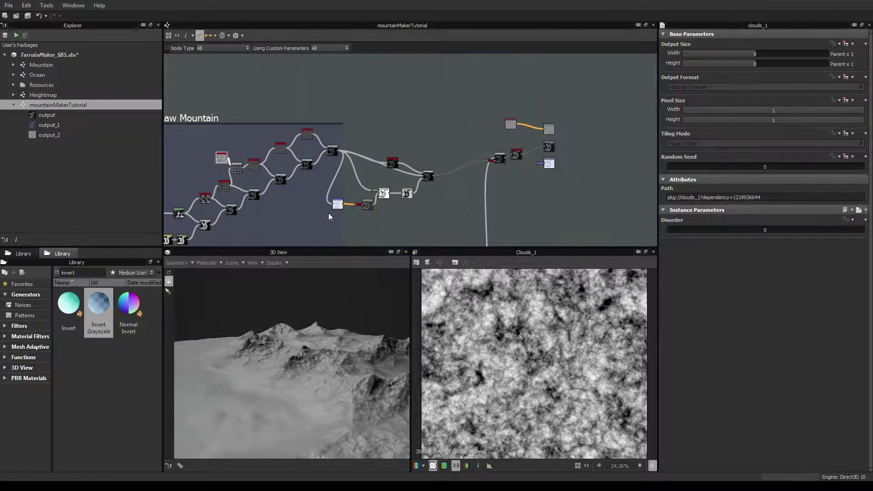
pyautogui.scroll(4, 424, 214)
pyautogui.click(211, 189)
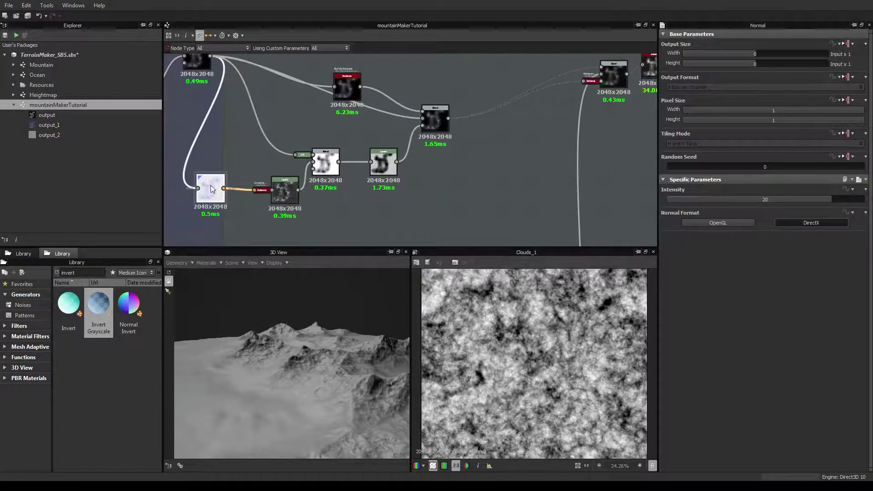
pyautogui.press('d')
pyautogui.scroll(-3, 386, 178)
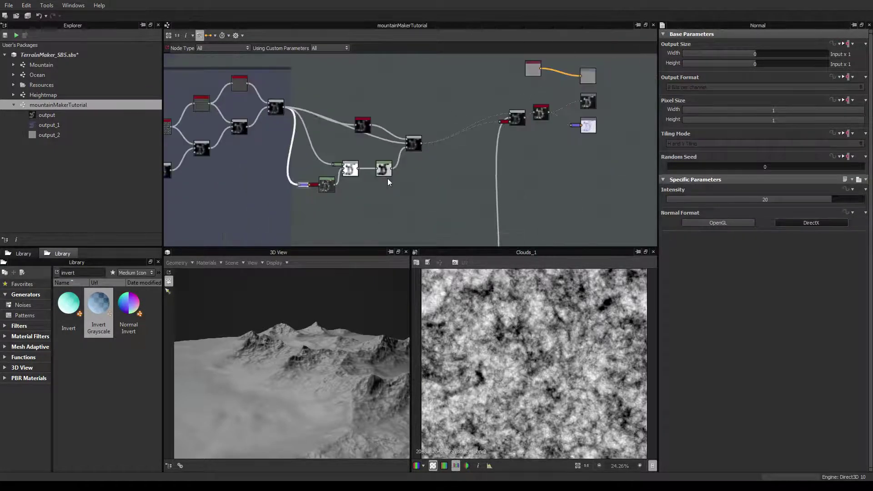
pyautogui.scroll(2, 389, 178)
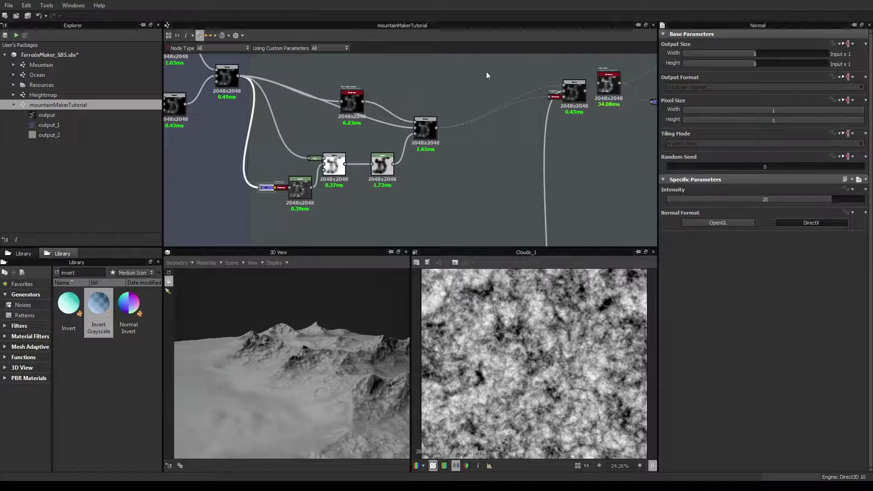
# - Box-select the erosion nodes with their links and orbit the terrain to a new angle
pyautogui.moveTo(487, 72); pyautogui.dragTo(334, 194)
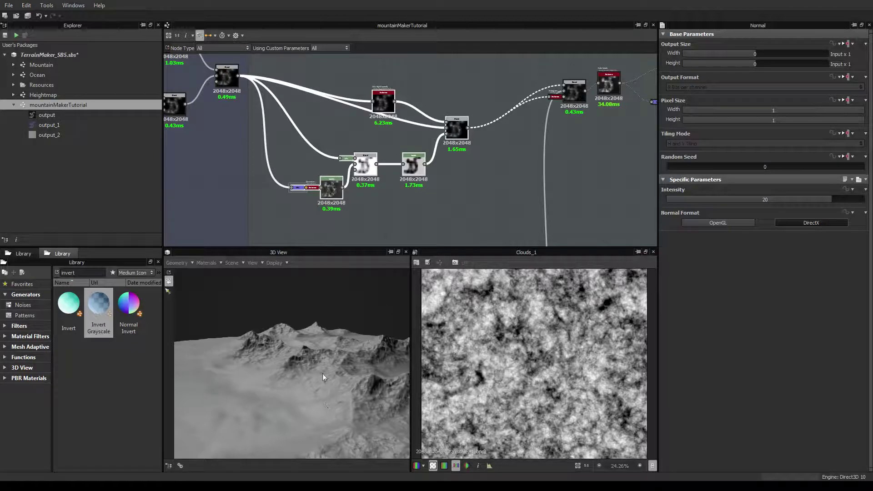
pyautogui.moveTo(323, 372); pyautogui.dragTo(190, 370)
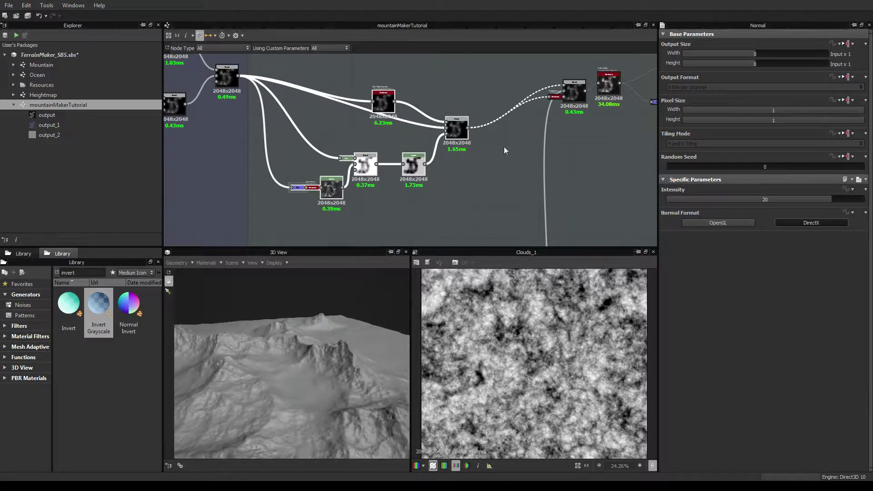
pyautogui.scroll(-2, 444, 171)
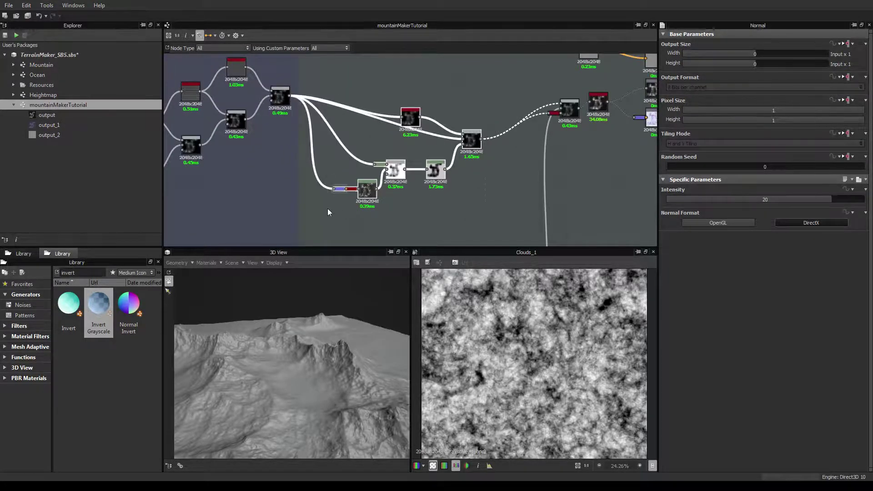
# - Wrap the erosion nodes in a new frame titled Erosion, placed beside Raw Mountain
pyautogui.rightClick(384, 177)
pyautogui.click(445, 465)
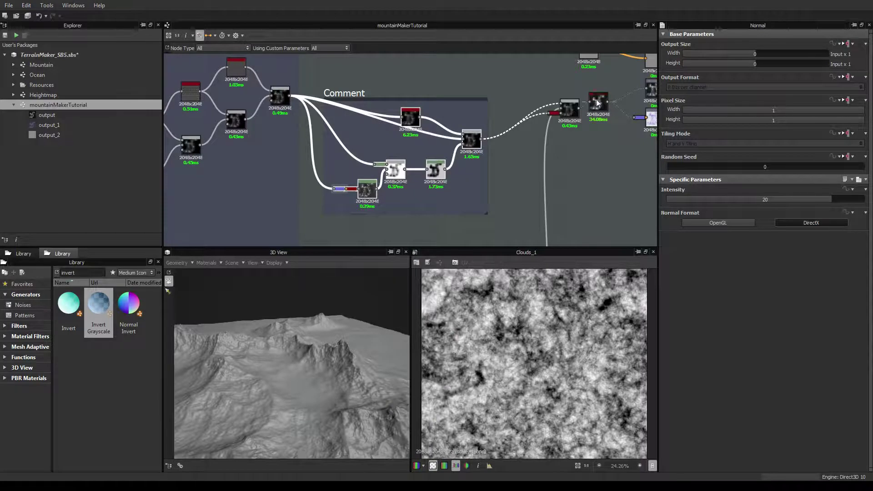
pyautogui.click(357, 92)
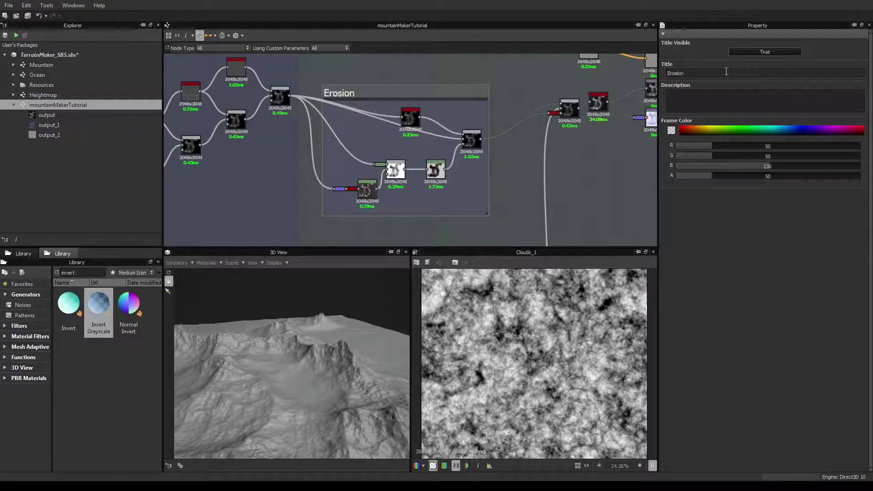
pyautogui.scroll(-3, 437, 133)
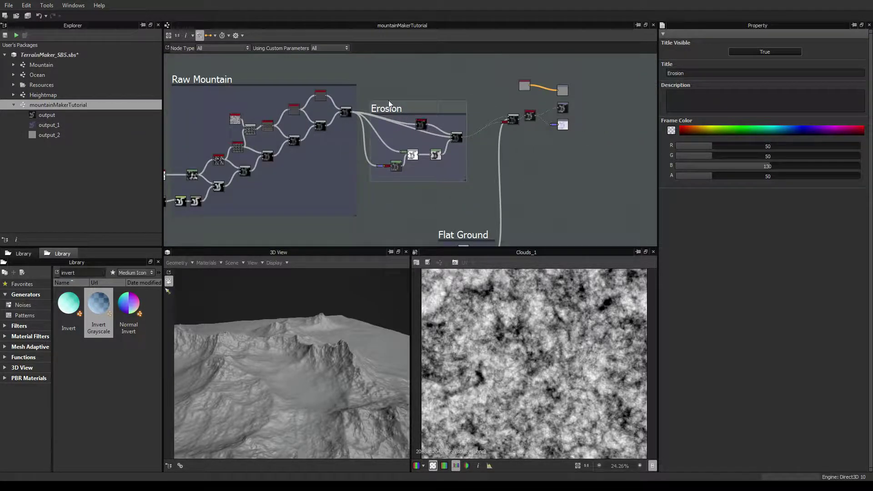
pyautogui.moveTo(388, 106); pyautogui.dragTo(398, 77)
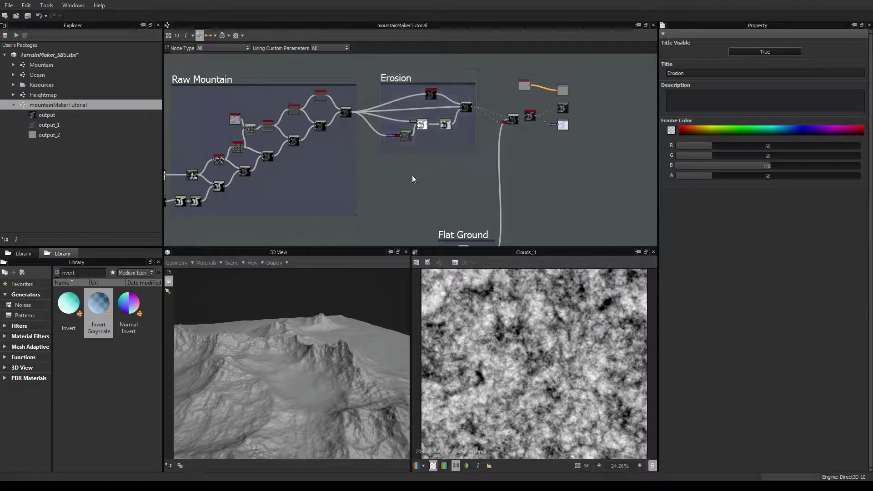
# - Move the Flat Ground frame up and left, closer to the other frames
pyautogui.scroll(-2, 427, 154)
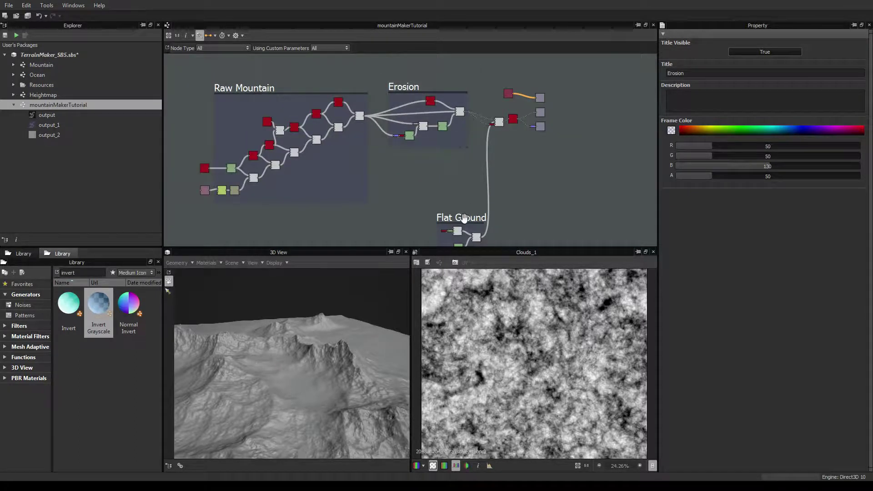
pyautogui.moveTo(464, 218); pyautogui.dragTo(432, 199)
pyautogui.scroll(1, 446, 165)
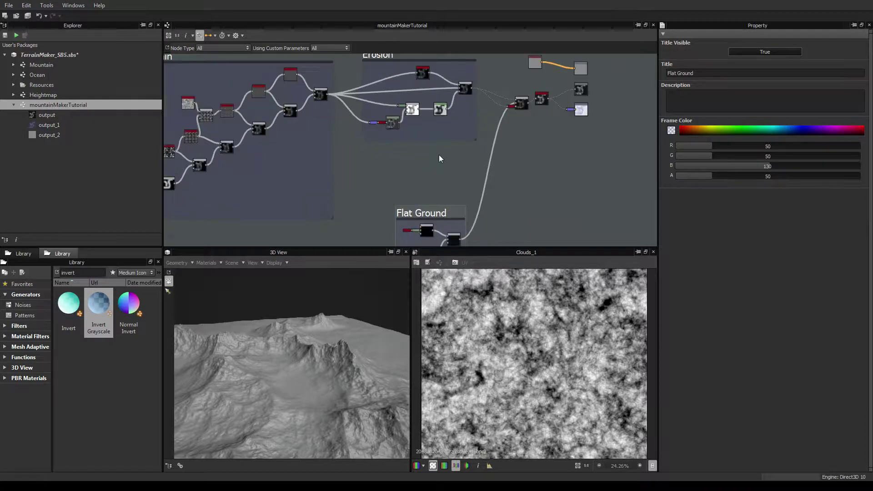
pyautogui.moveTo(421, 142); pyautogui.dragTo(436, 184, button='middle')
pyautogui.scroll(1, 436, 188)
pyautogui.moveTo(381, 185); pyautogui.dragTo(461, 171, button='middle')
pyautogui.scroll(-3, 460, 186)
pyautogui.moveTo(296, 330)
pyautogui.mouseDown()
pyautogui.moveTo(348, 350)
pyautogui.moveTo(362, 341)
pyautogui.moveTo(389, 351)
pyautogui.moveTo(199, 354)
pyautogui.moveTo(315, 344)
pyautogui.moveTo(269, 344)
pyautogui.moveTo(324, 358)
pyautogui.moveTo(340, 348)
pyautogui.moveTo(303, 346)
pyautogui.moveTo(347, 331)
pyautogui.moveTo(339, 359)
pyautogui.moveTo(286, 354)
pyautogui.moveTo(356, 356)
pyautogui.moveTo(252, 351)
pyautogui.moveTo(314, 354)
pyautogui.moveTo(259, 363)
pyautogui.moveTo(297, 369)
pyautogui.moveTo(268, 346)
pyautogui.moveTo(337, 342)
pyautogui.mouseUp()
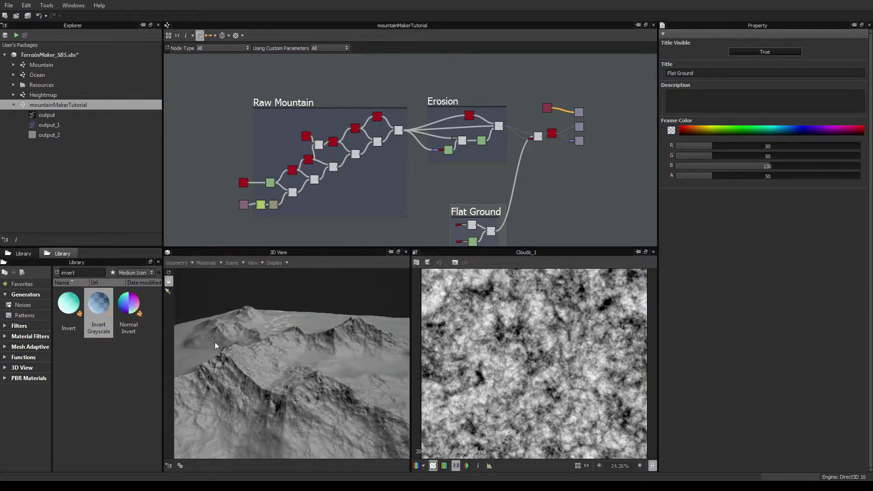
pyautogui.moveTo(214, 341); pyautogui.dragTo(309, 334)
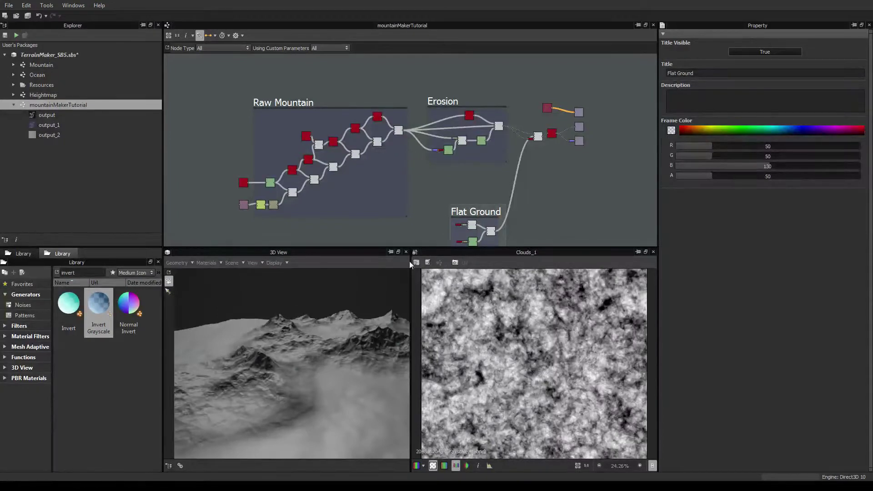